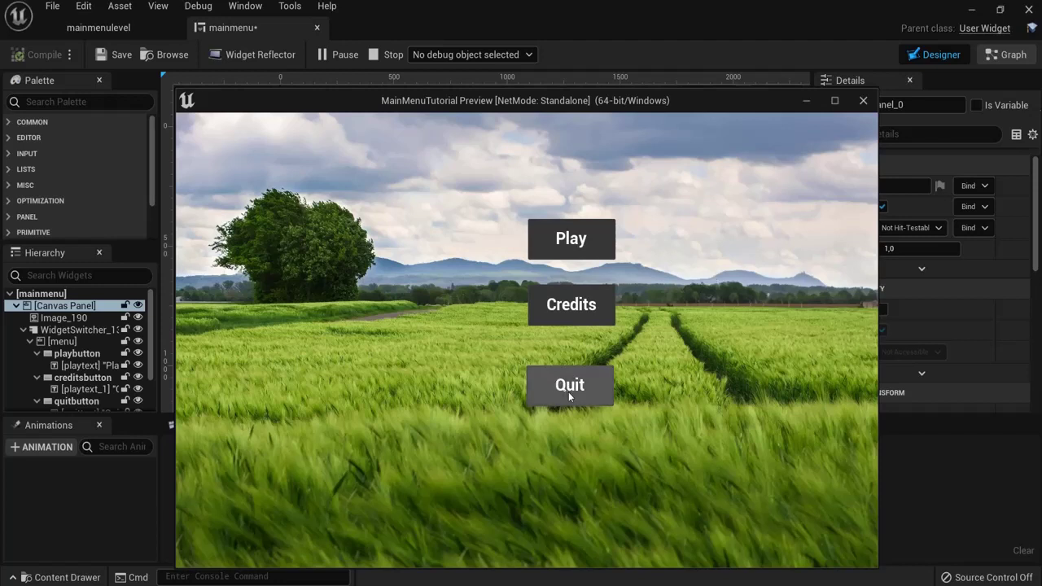
# Preview the menu: test Quit, Credits and back, then Play into the third-person level
pyautogui.click(568, 385)
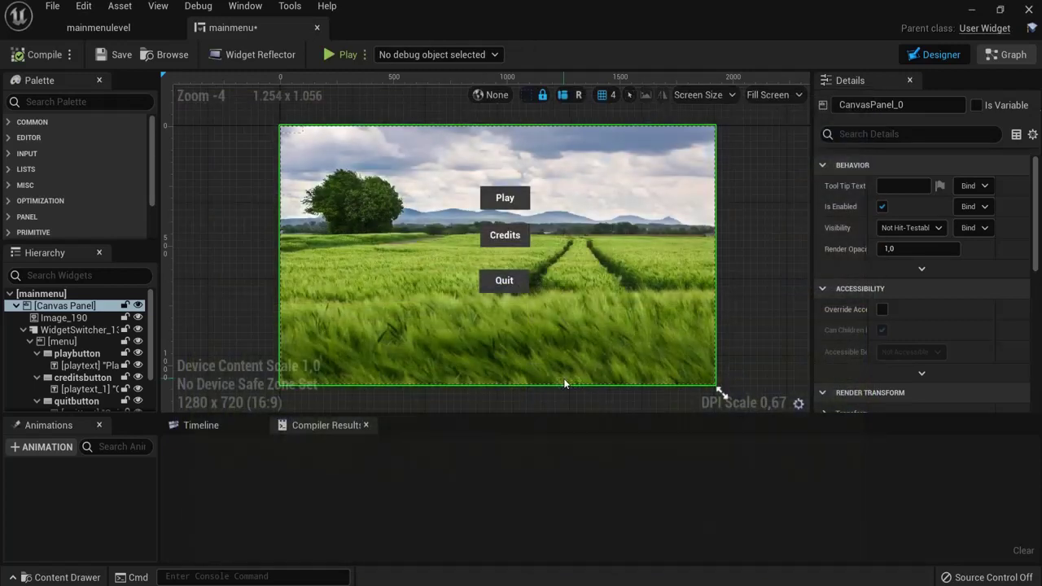
pyautogui.click(348, 55)
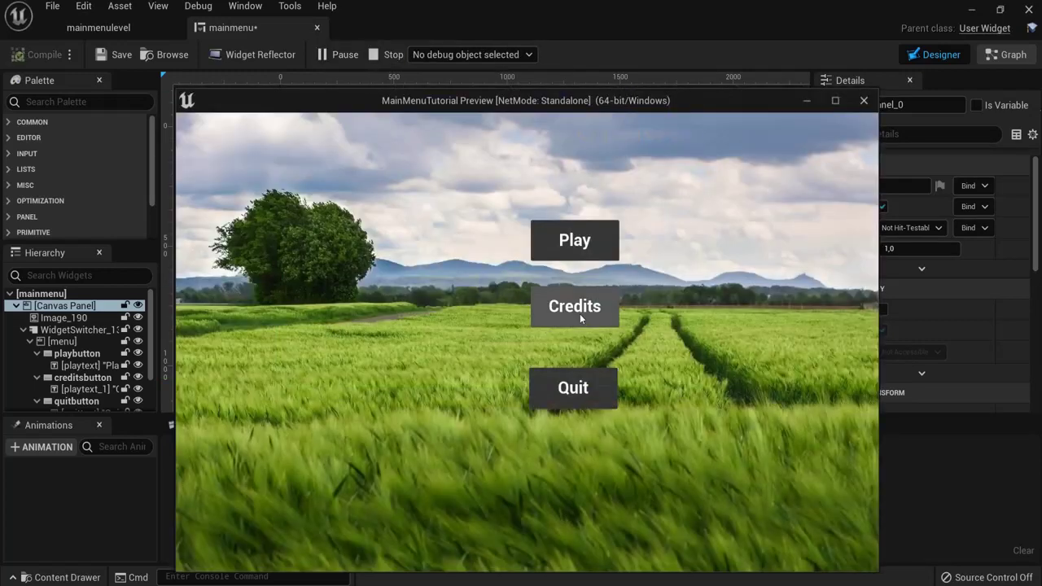
pyautogui.click(574, 310)
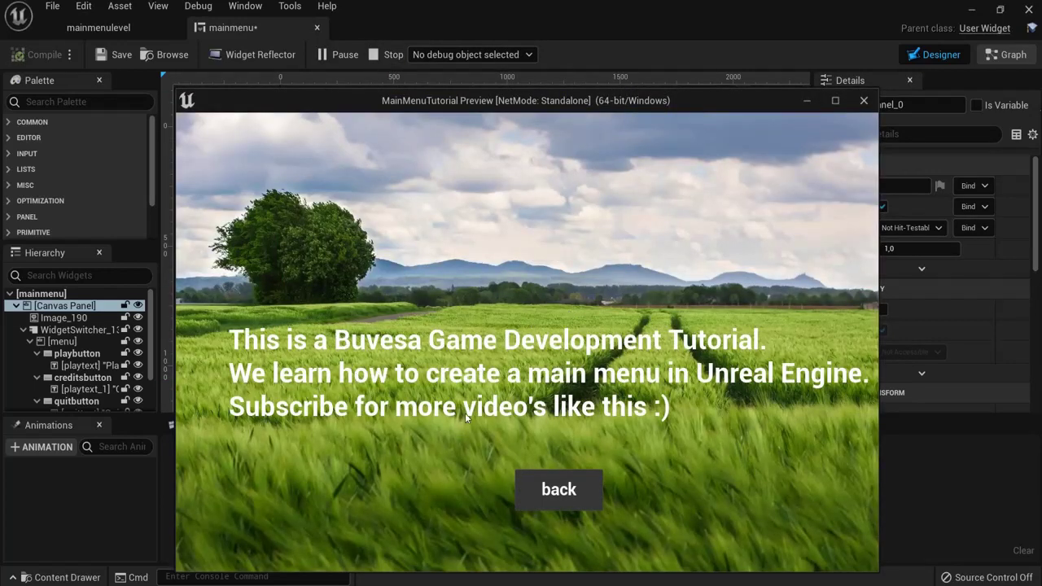
pyautogui.click(550, 488)
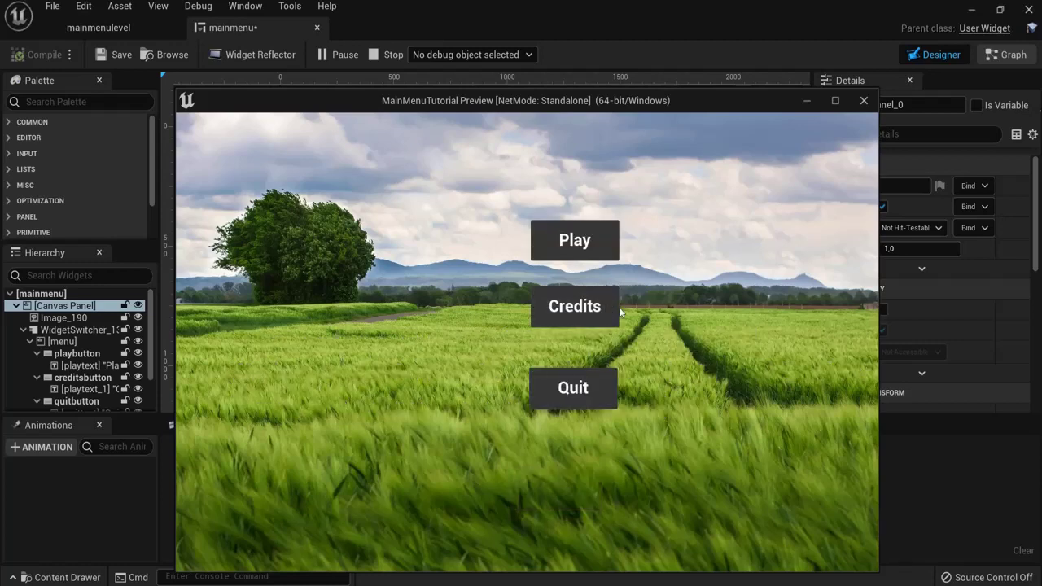
pyautogui.click(574, 240)
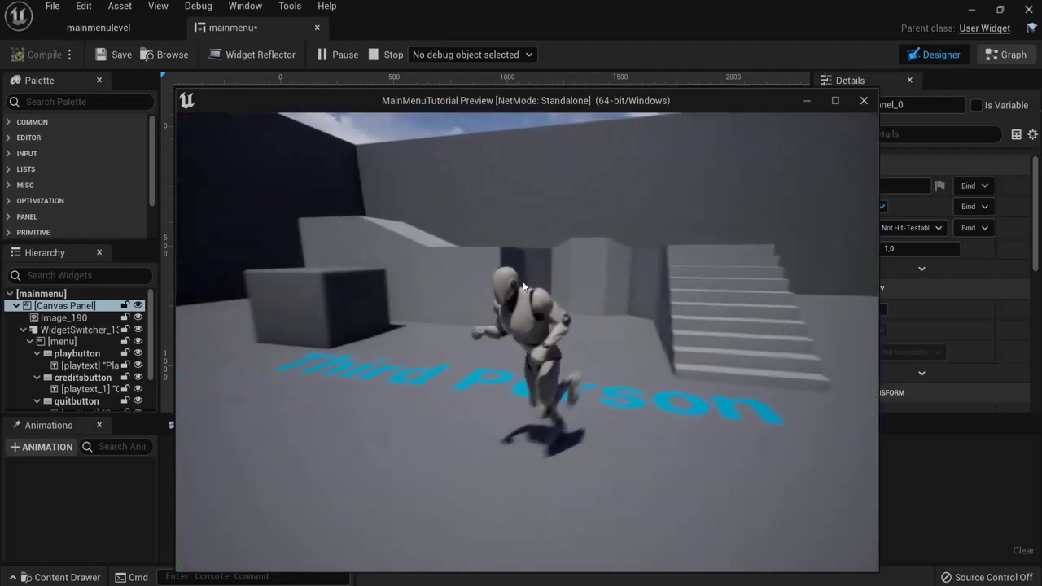
pyautogui.press('w')
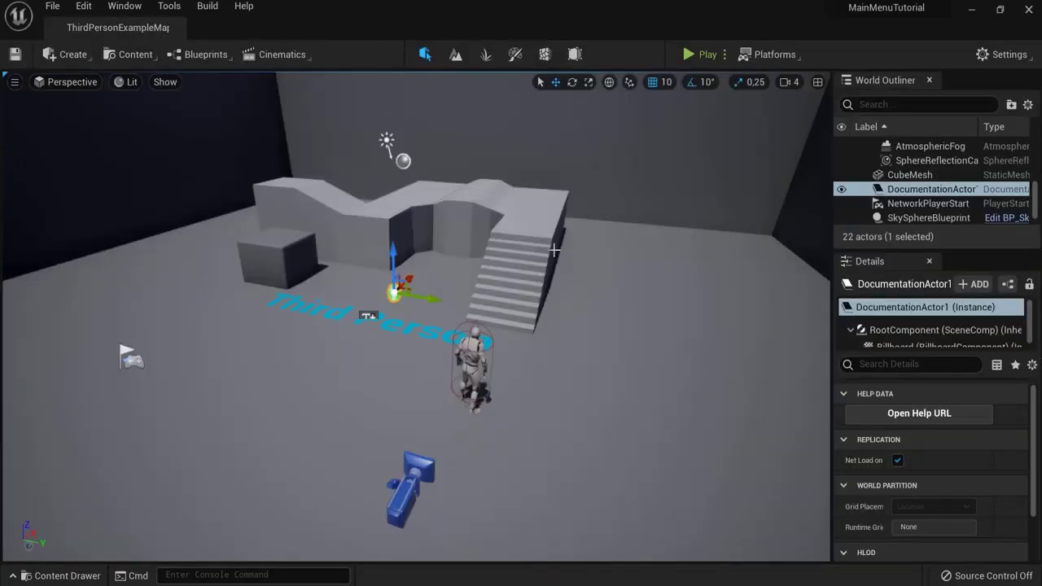
# Dock the Content Drawer and browse into ThirdPersonBP > Maps
pyautogui.click(65, 576)
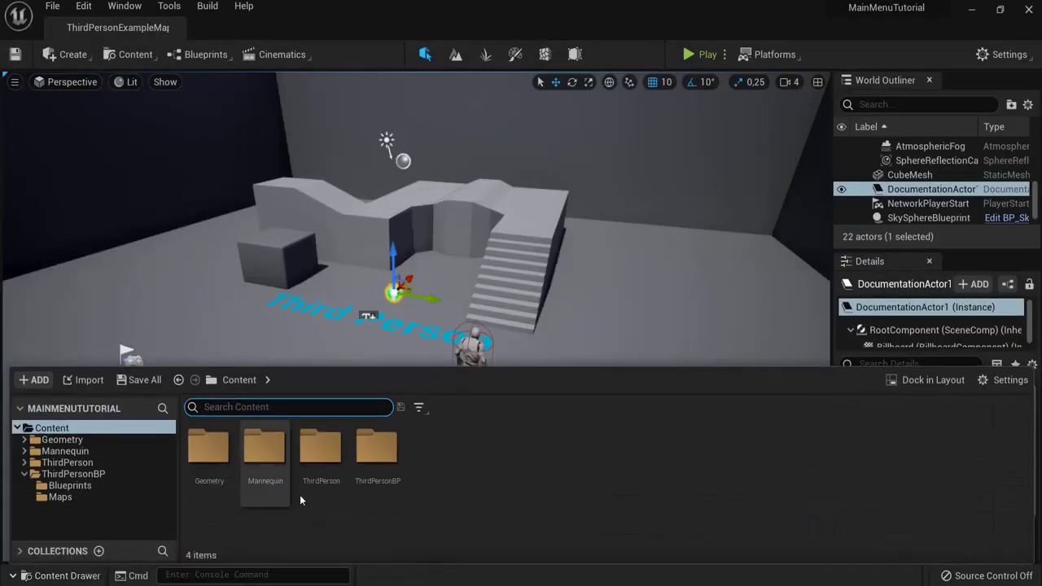
pyautogui.click(933, 380)
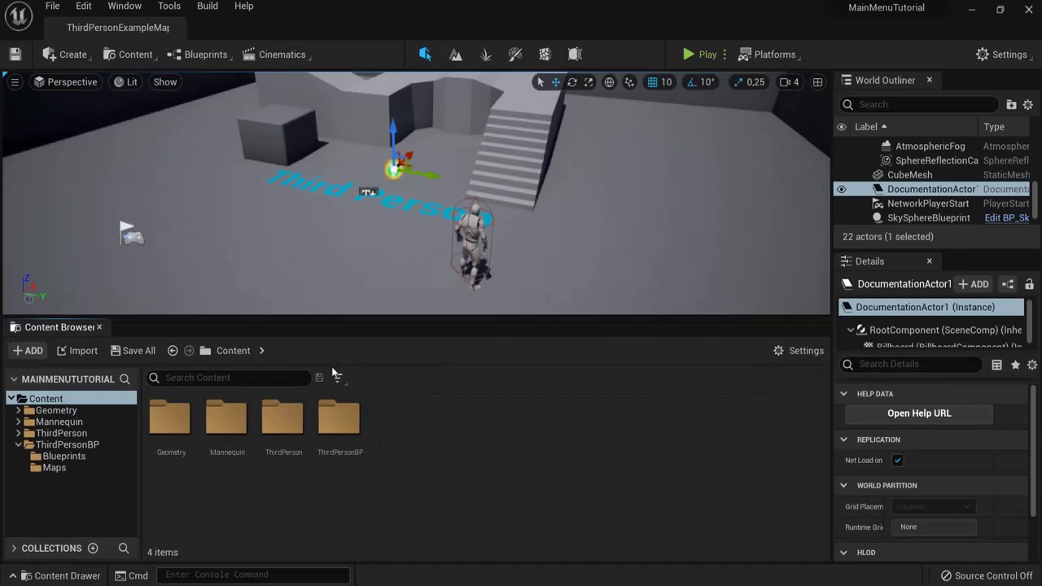
pyautogui.doubleClick(339, 419)
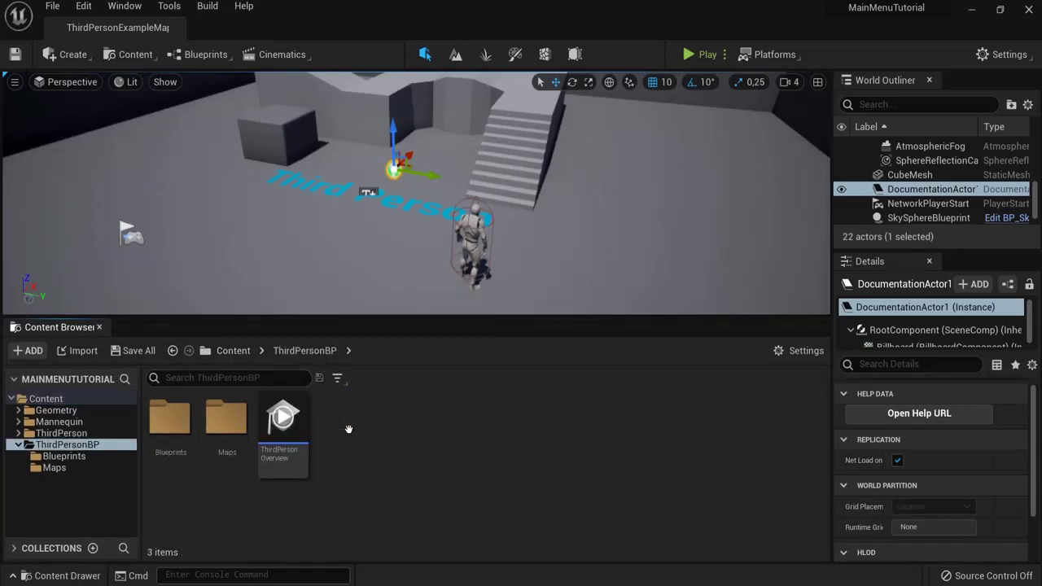
pyautogui.click(217, 423)
pyautogui.doubleClick(217, 424)
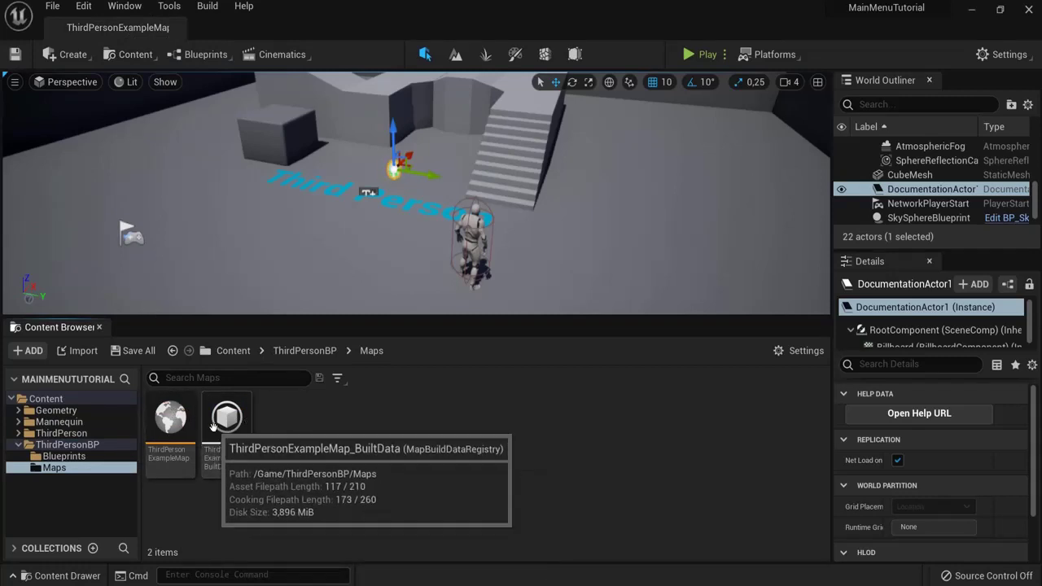
# Create a new level named mainmenulevel in Maps, open it and save it
pyautogui.rightClick(332, 435)
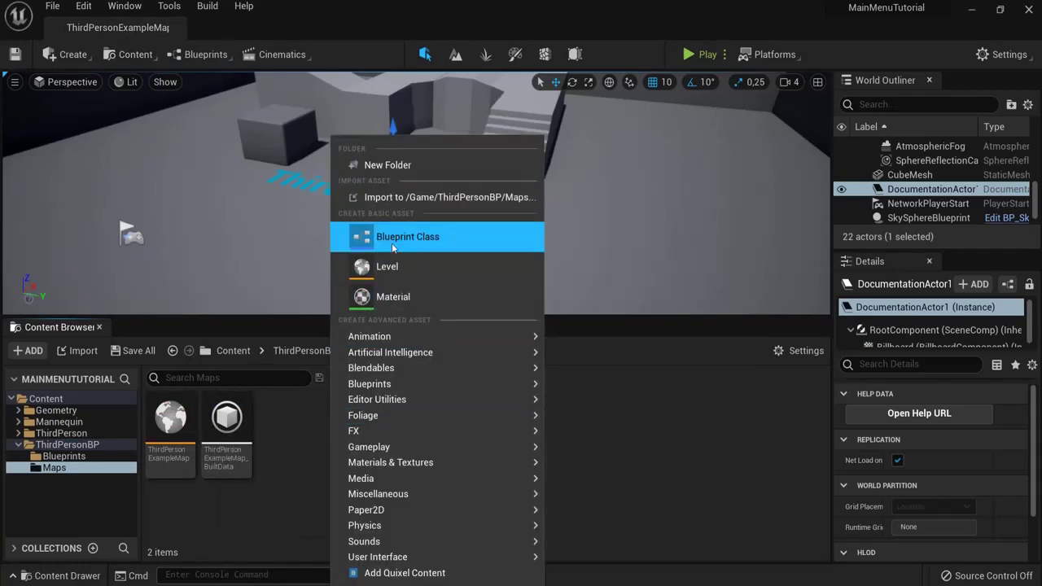
pyautogui.click(388, 269)
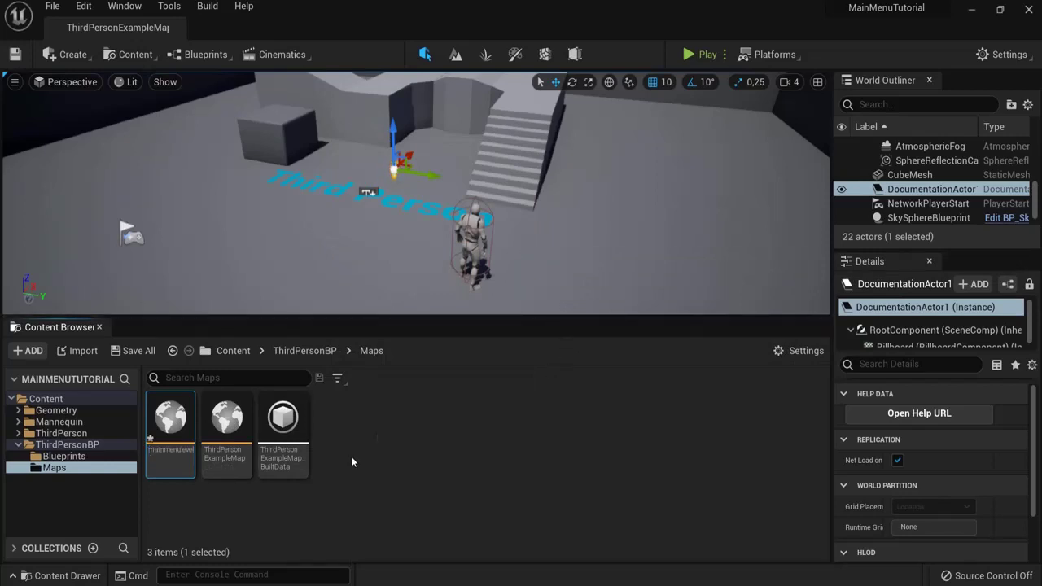
pyautogui.doubleClick(172, 418)
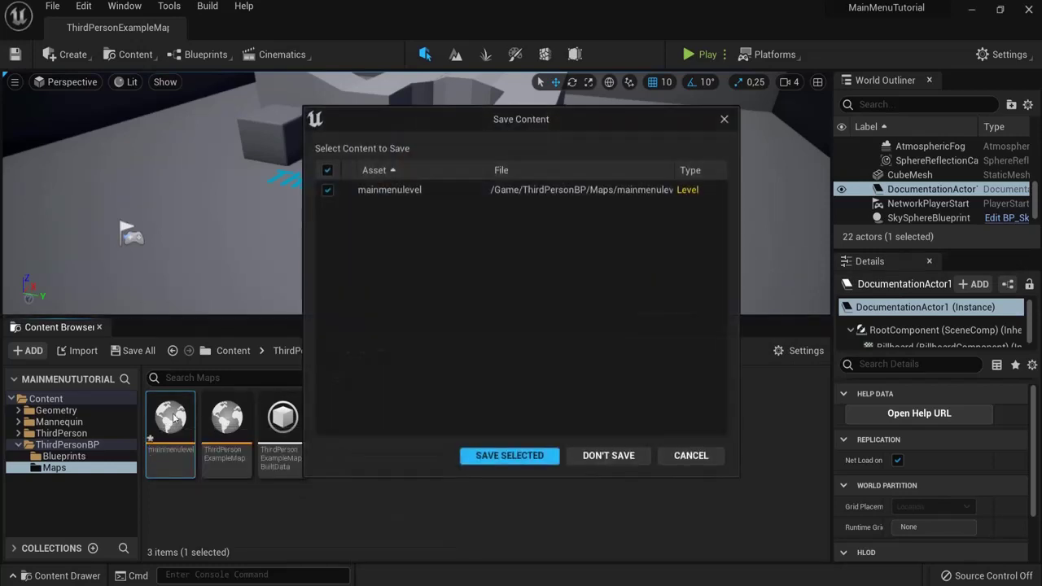
pyautogui.click(503, 455)
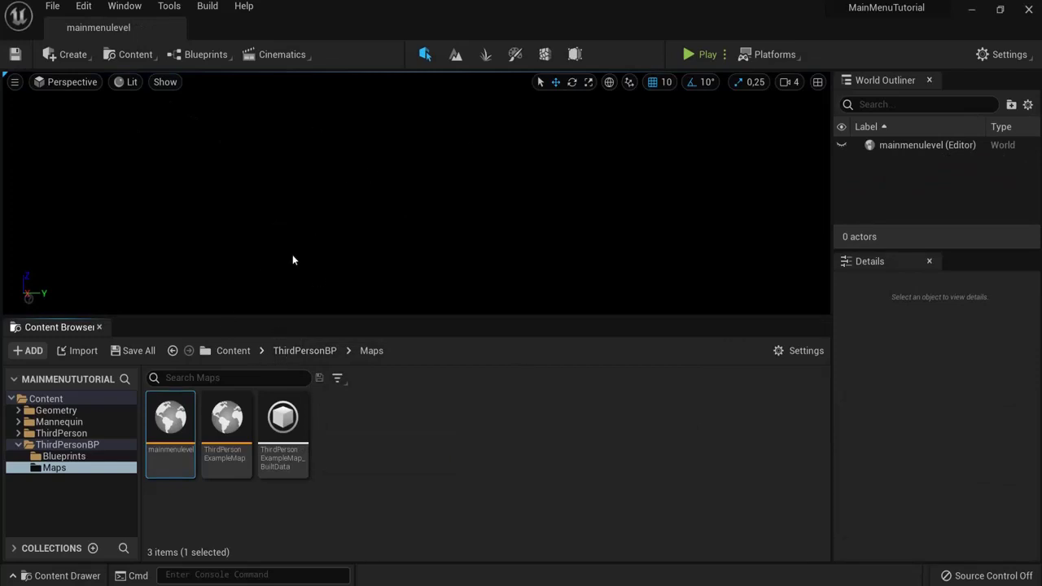
# Create a new folder named UI in the top Content folder
pyautogui.click(230, 350)
pyautogui.rightClick(419, 422)
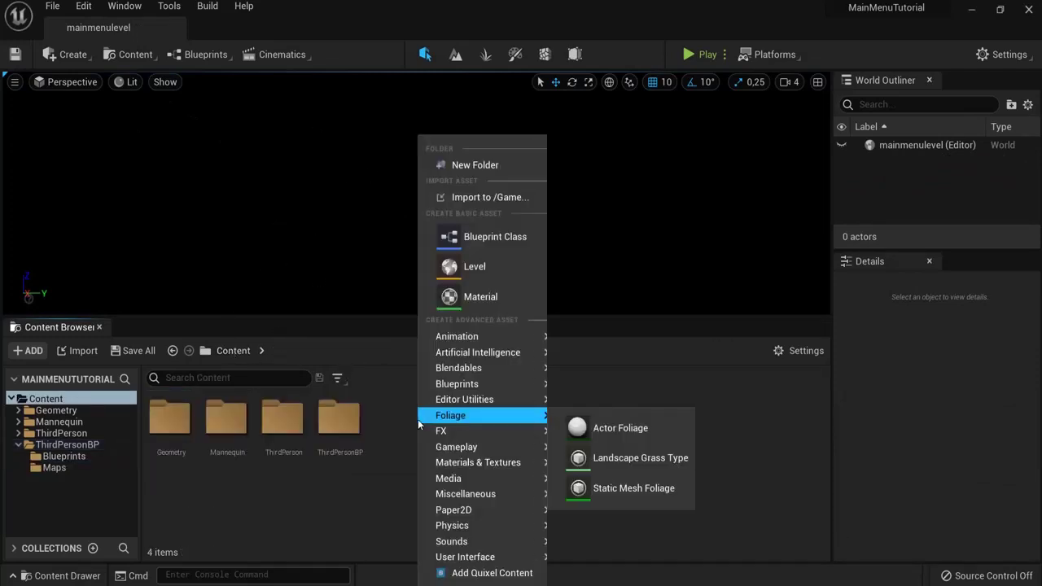
pyautogui.click(512, 165)
pyautogui.write('U')
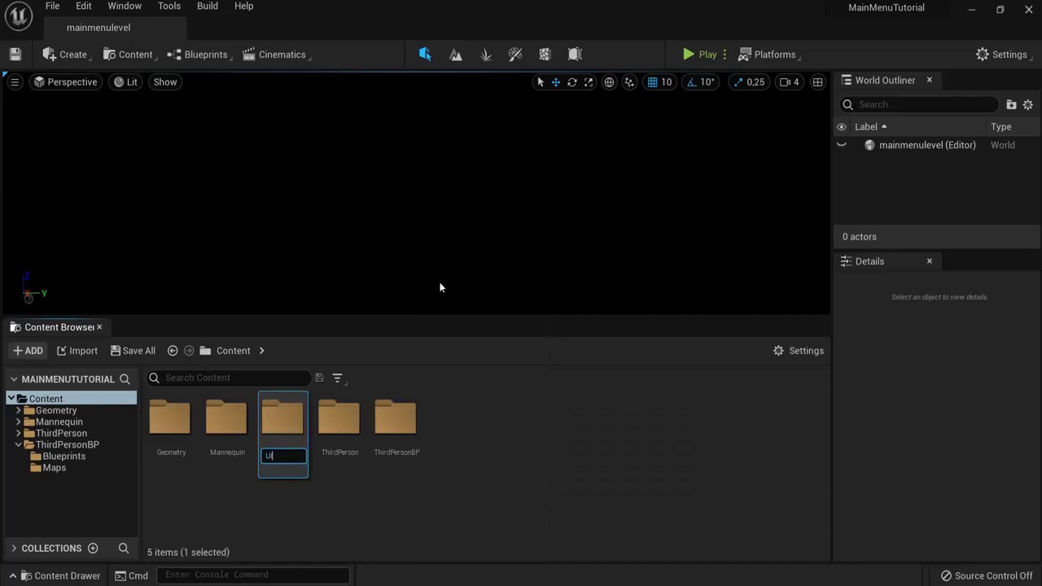
pyautogui.write('I')
pyautogui.press('Return')
pyautogui.press('Return')
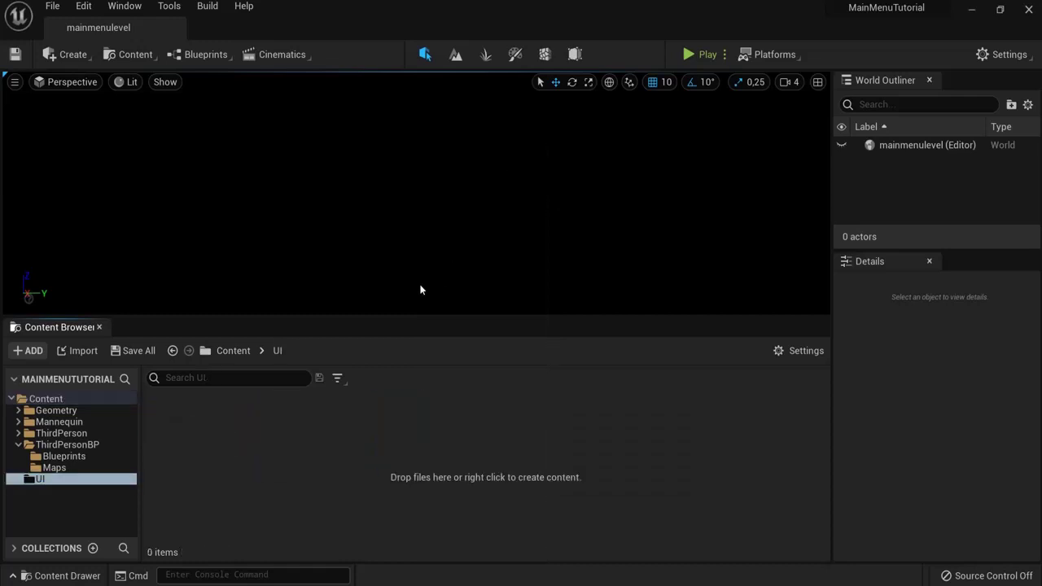
# Create a Widget Blueprint named mainmenu in UI, open it, and return to mainmenulevel
pyautogui.rightClick(284, 414)
pyautogui.moveTo(346, 557)
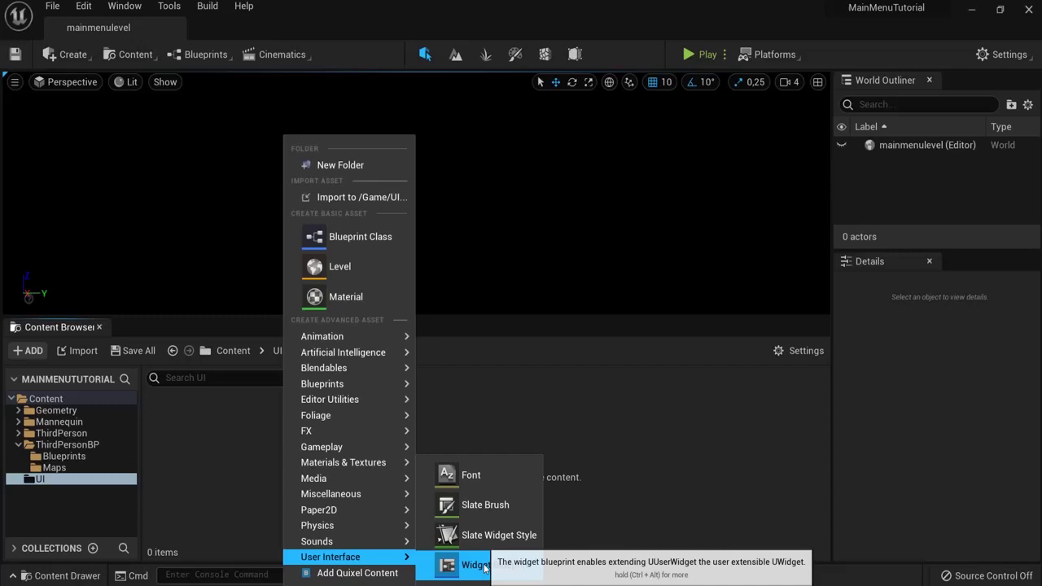
pyautogui.click(456, 564)
pyautogui.write('main')
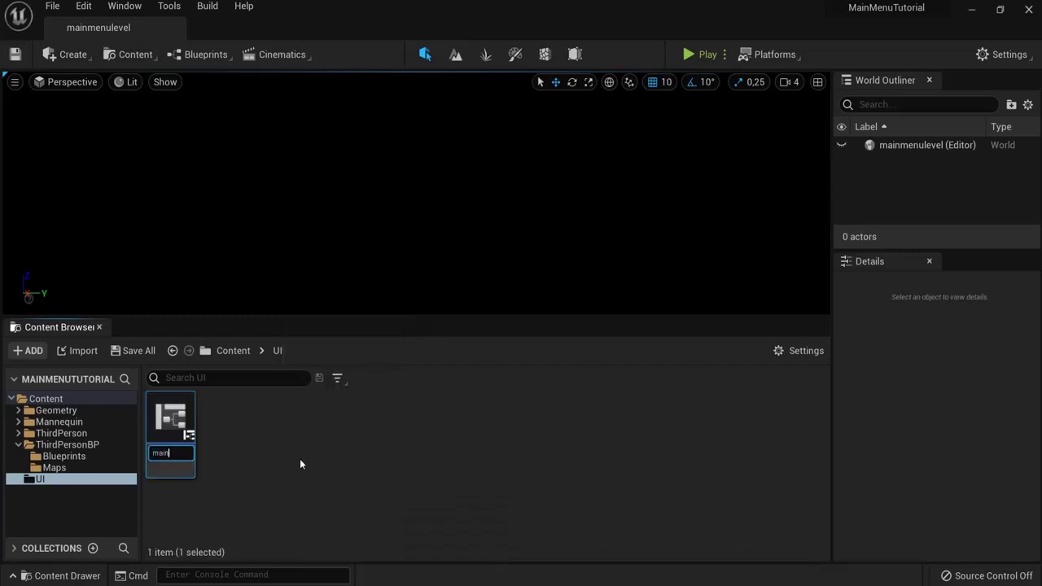
pyautogui.write('menu')
pyautogui.press('Return')
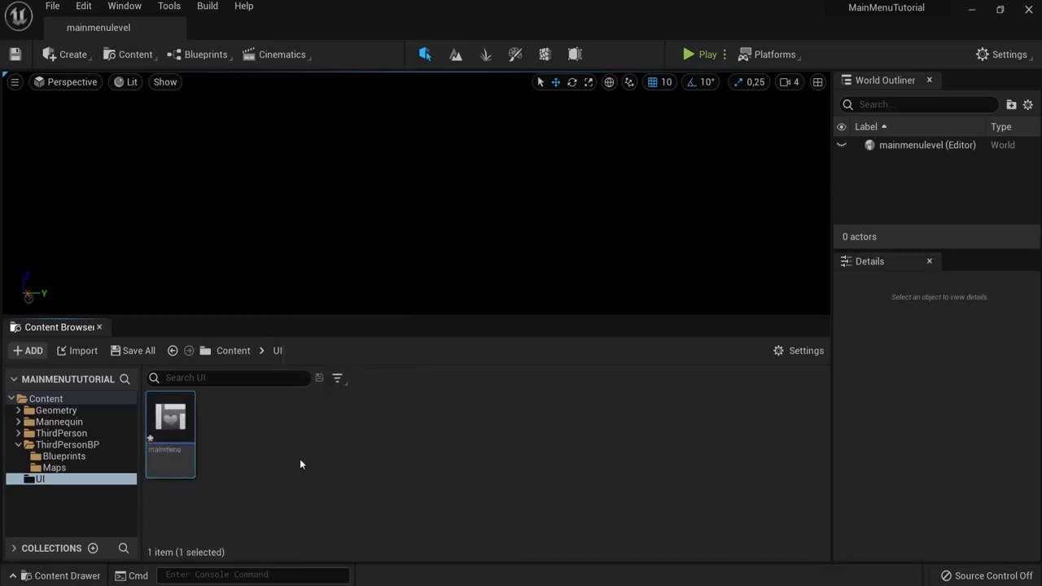
pyautogui.doubleClick(170, 424)
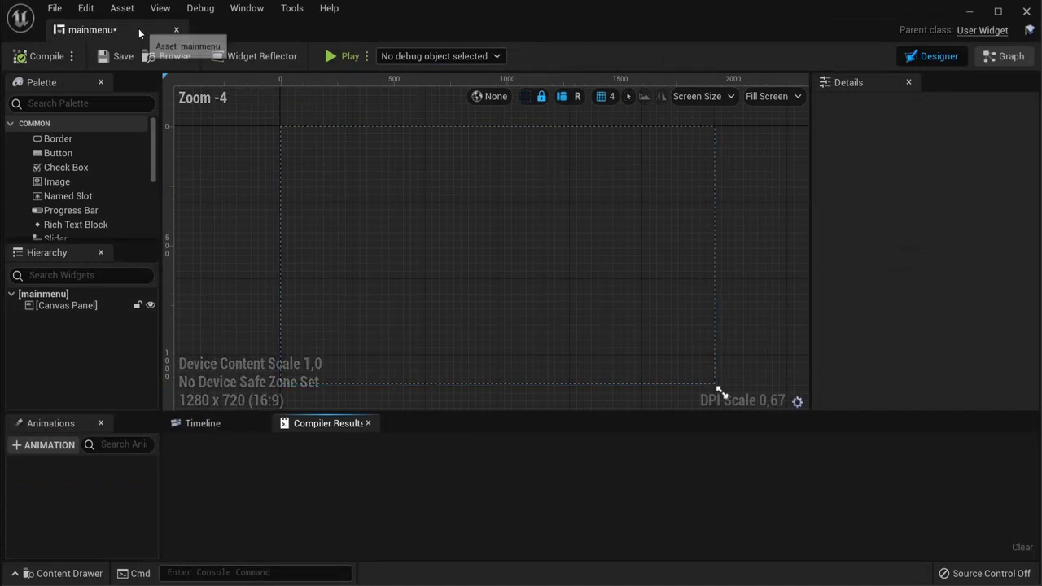
pyautogui.moveTo(140, 32); pyautogui.dragTo(268, 34)
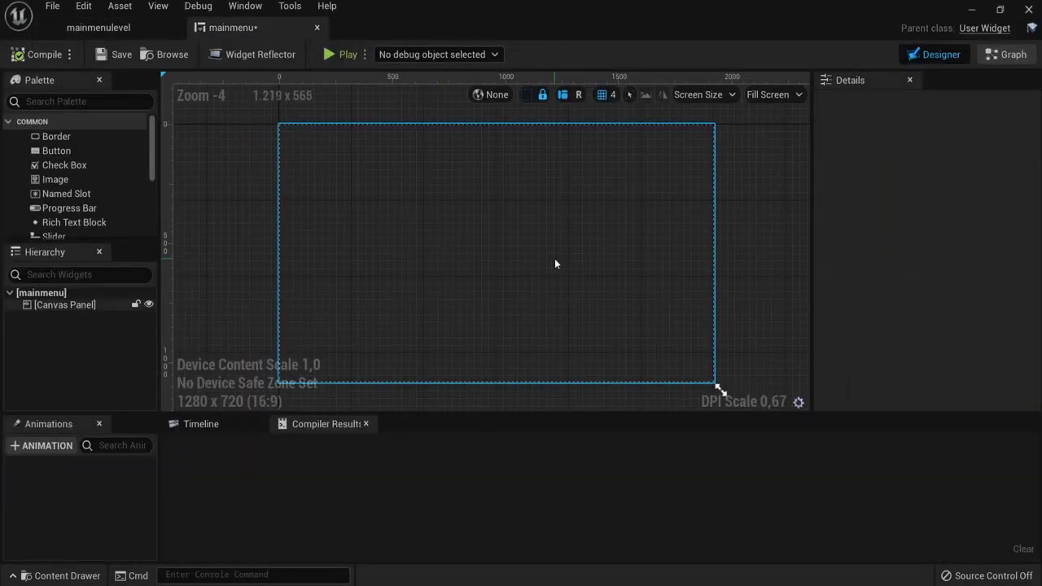
pyautogui.click(98, 28)
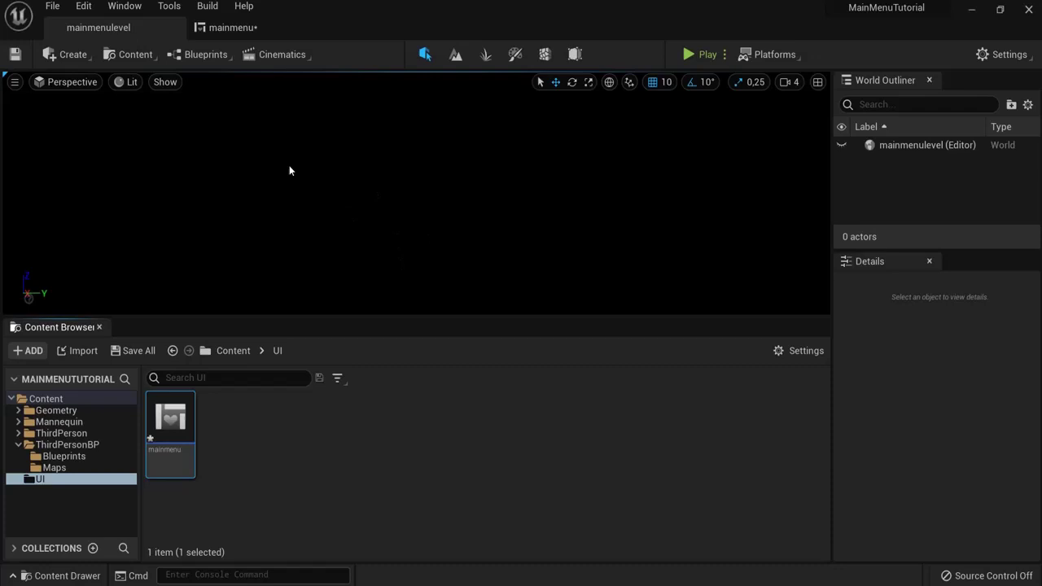
# Open the level's Level Blueprint graph and select Event BeginPlay
pyautogui.click(202, 54)
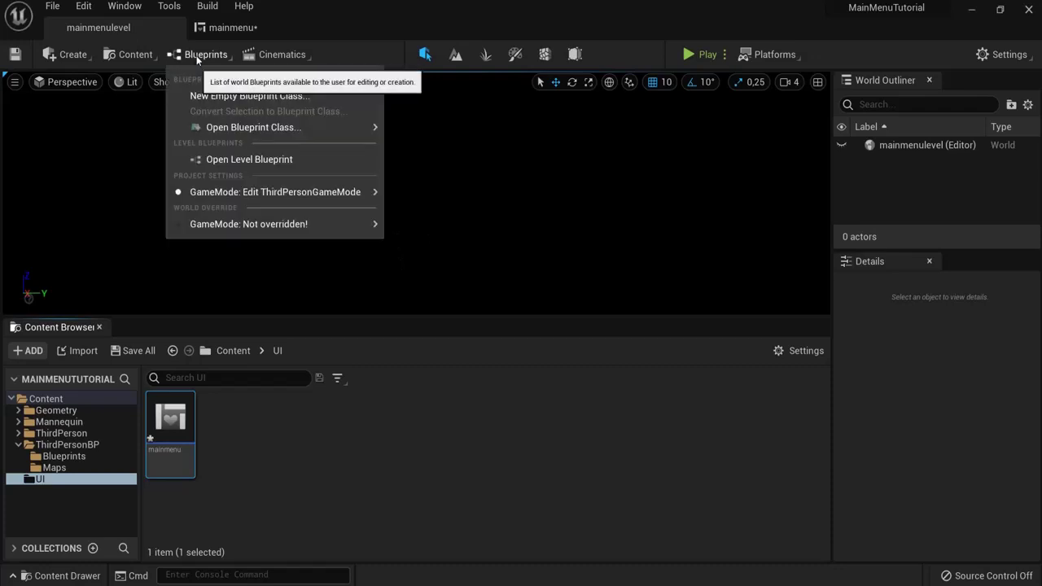
pyautogui.click(239, 160)
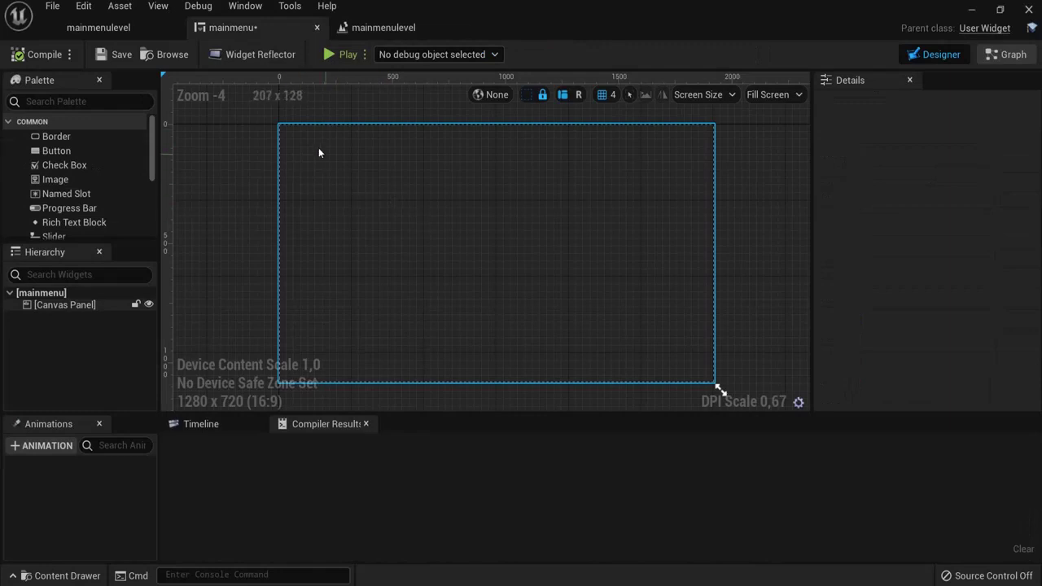
pyautogui.click(376, 28)
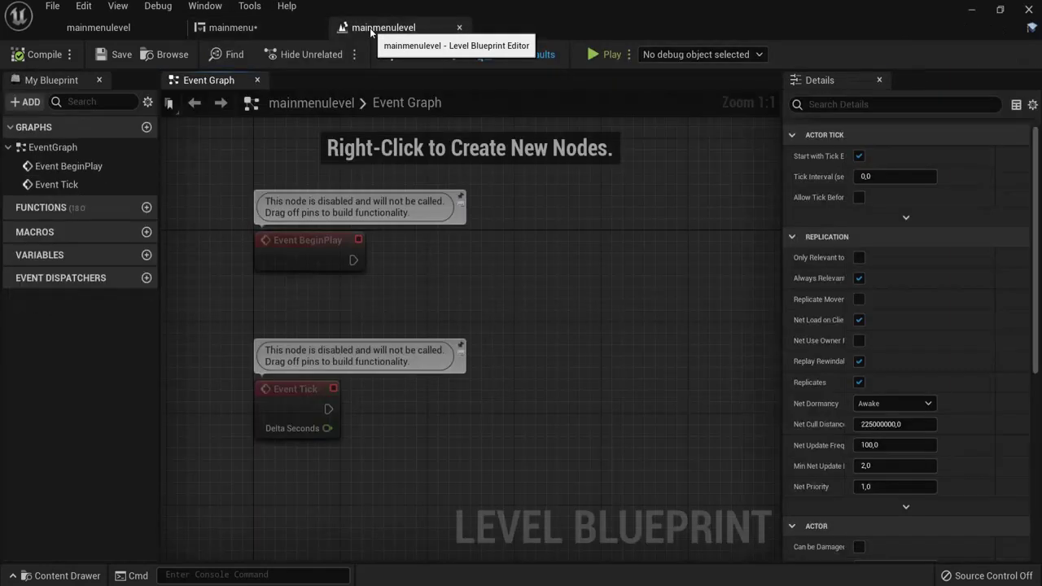
pyautogui.click(324, 245)
pyautogui.moveTo(488, 247); pyautogui.dragTo(409, 236, button='right')
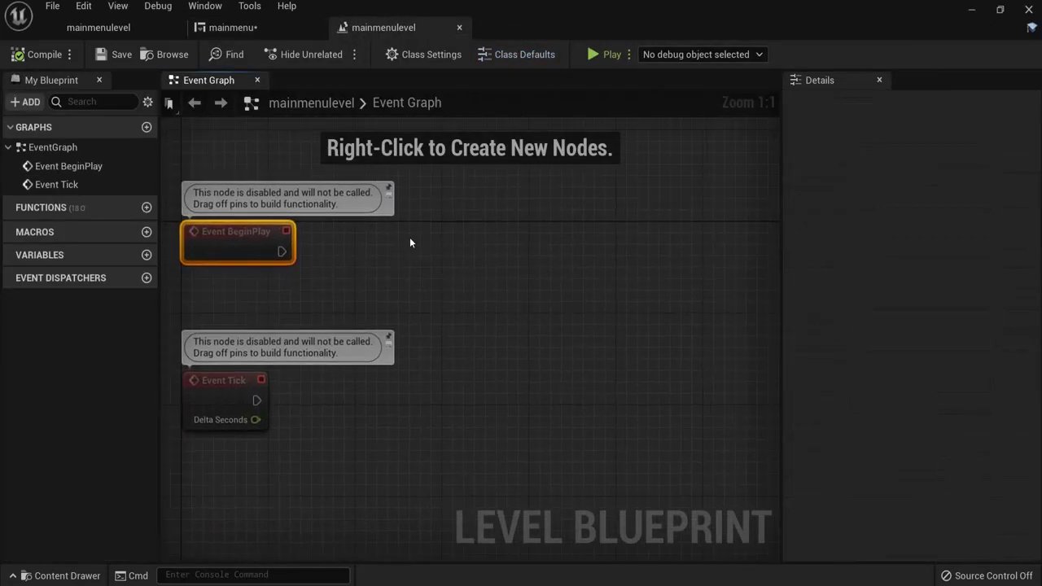
# Add a Create Widget node after Event BeginPlay with its Class set to mainmenu
pyautogui.moveTo(282, 251); pyautogui.dragTo(379, 255)
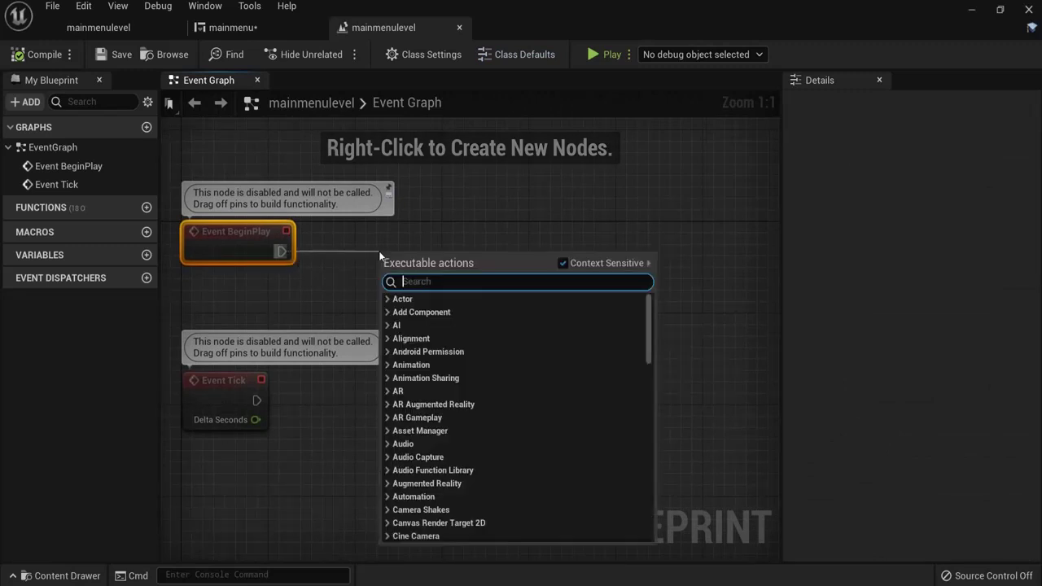
pyautogui.write('create wid')
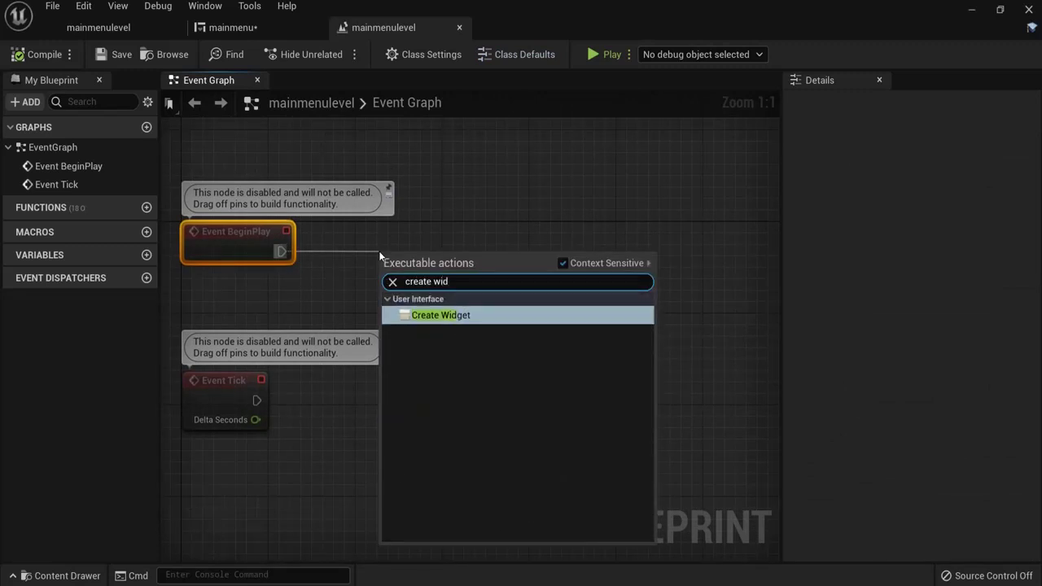
pyautogui.click(437, 317)
pyautogui.moveTo(424, 262); pyautogui.dragTo(401, 223)
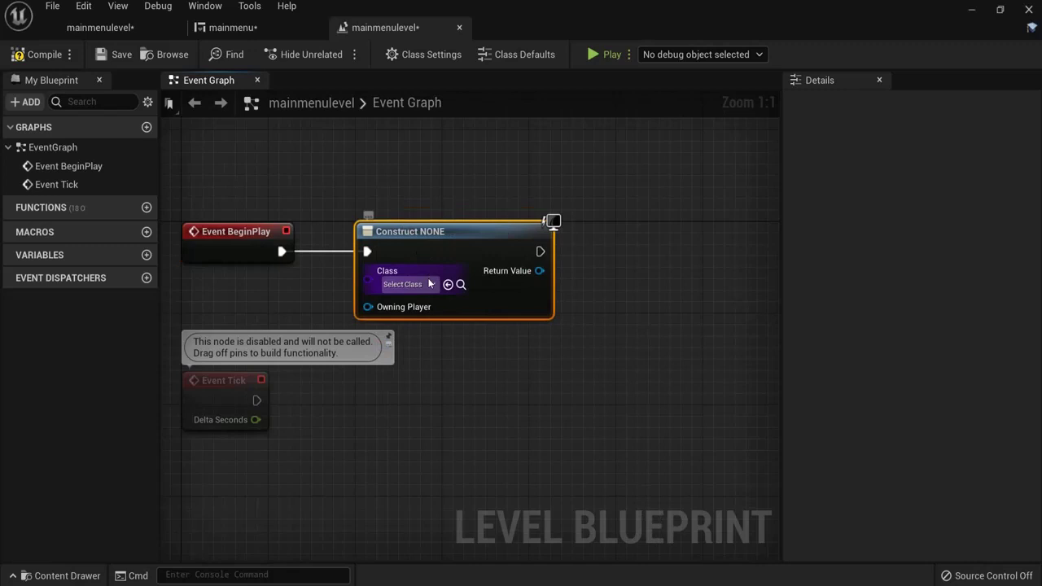
pyautogui.click(429, 285)
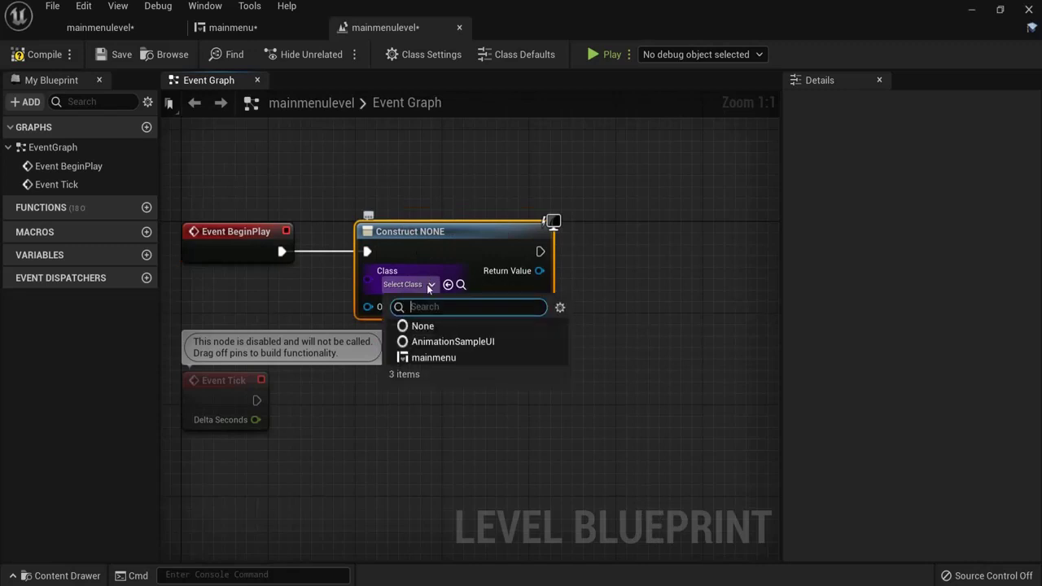
pyautogui.click(432, 357)
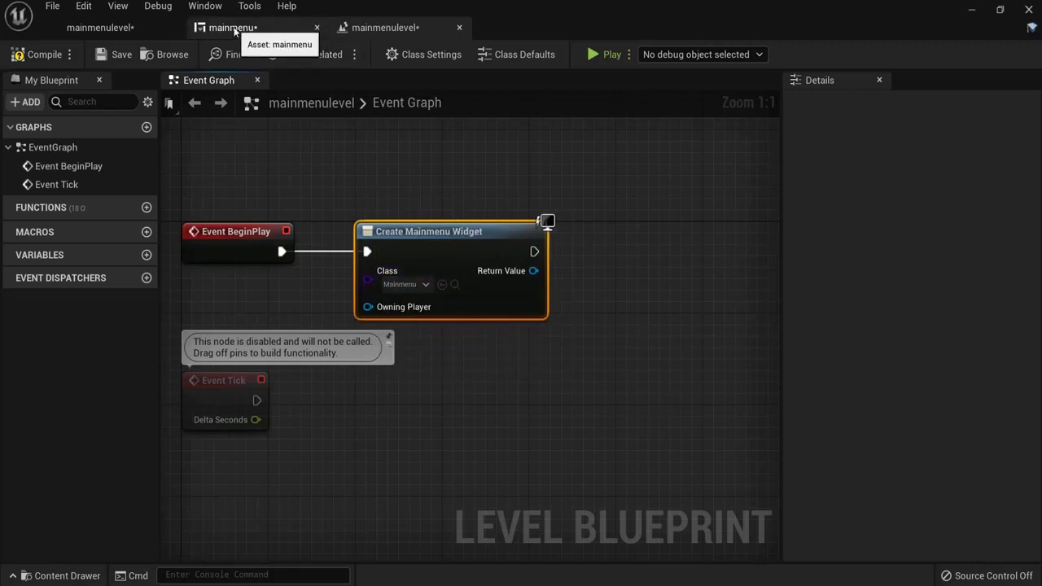
# Connect the widget's Return Value to a new Add to Viewport node
pyautogui.moveTo(574, 244); pyautogui.dragTo(446, 239, button='right')
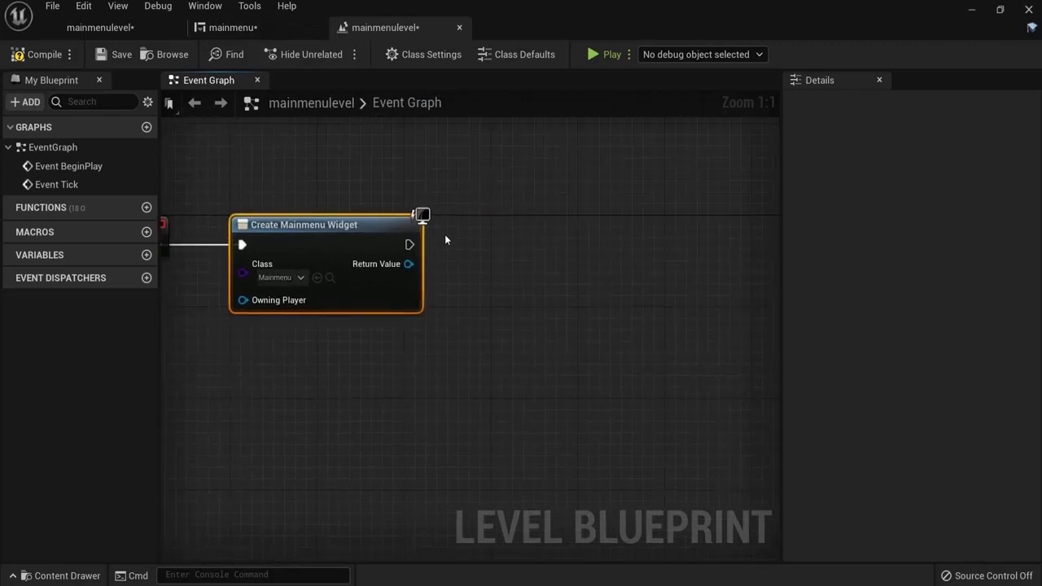
pyautogui.moveTo(409, 264); pyautogui.dragTo(486, 263)
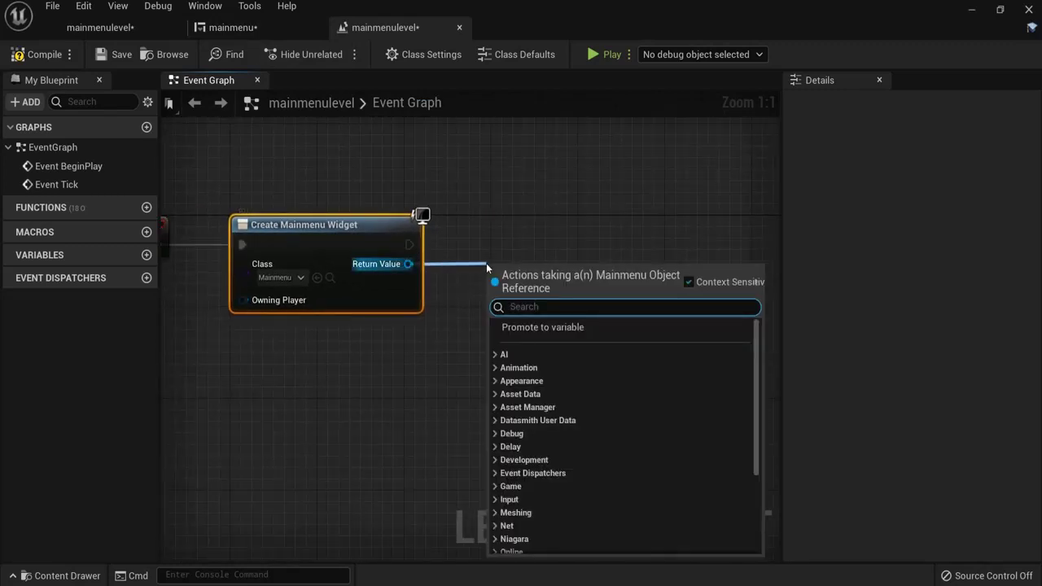
pyautogui.write('add to')
pyautogui.click(621, 369)
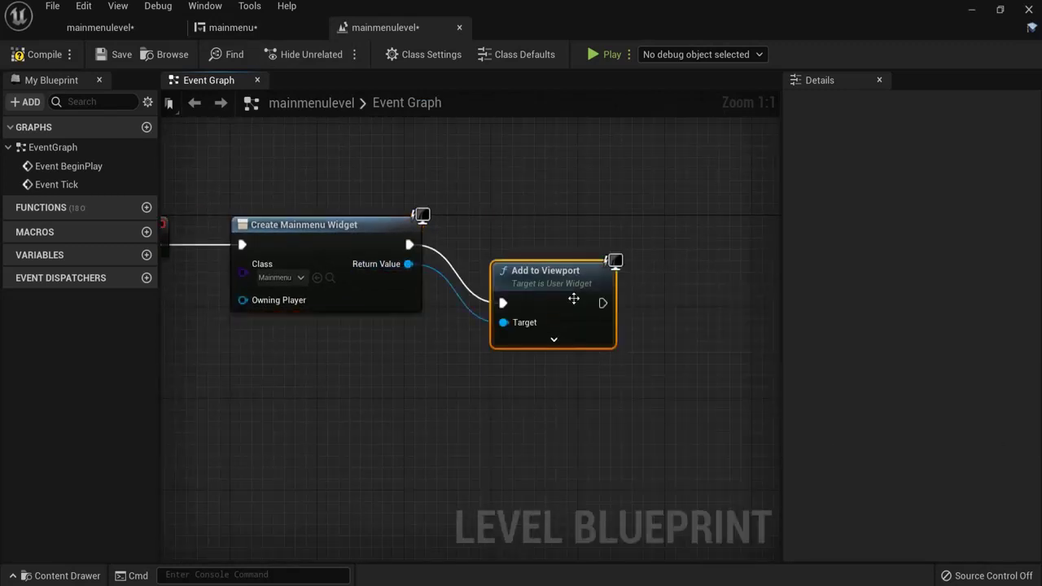
pyautogui.moveTo(552, 248); pyautogui.dragTo(540, 214)
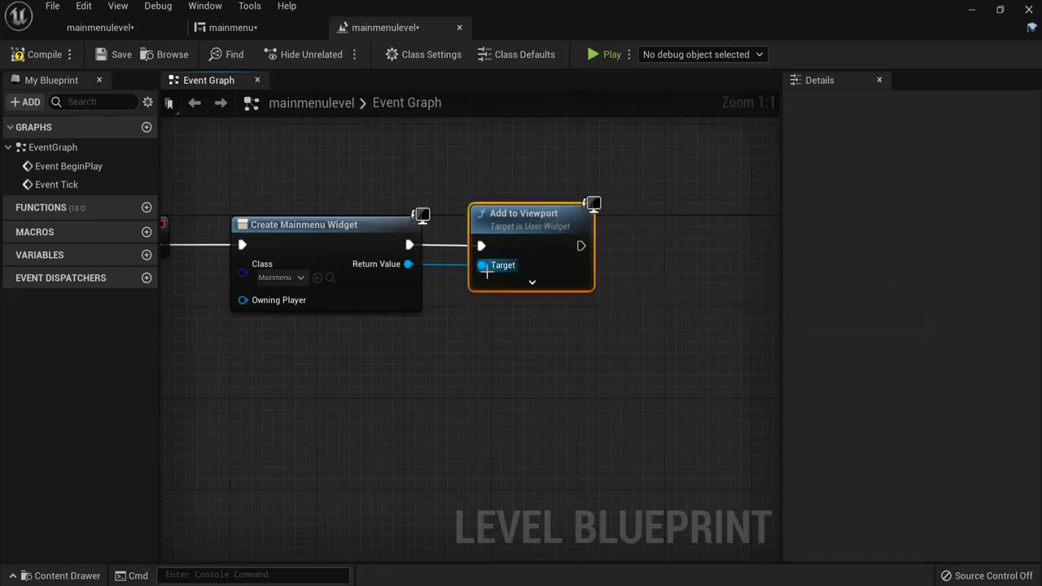
# Back in the event graph, search the blueprint actions for Get Player Controller
pyautogui.click(98, 27)
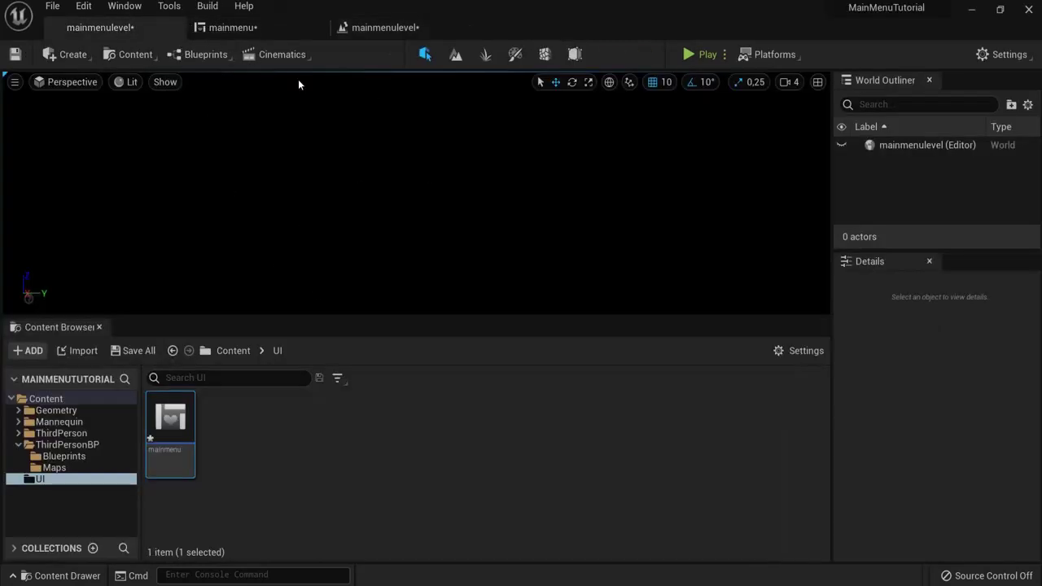
pyautogui.click(382, 27)
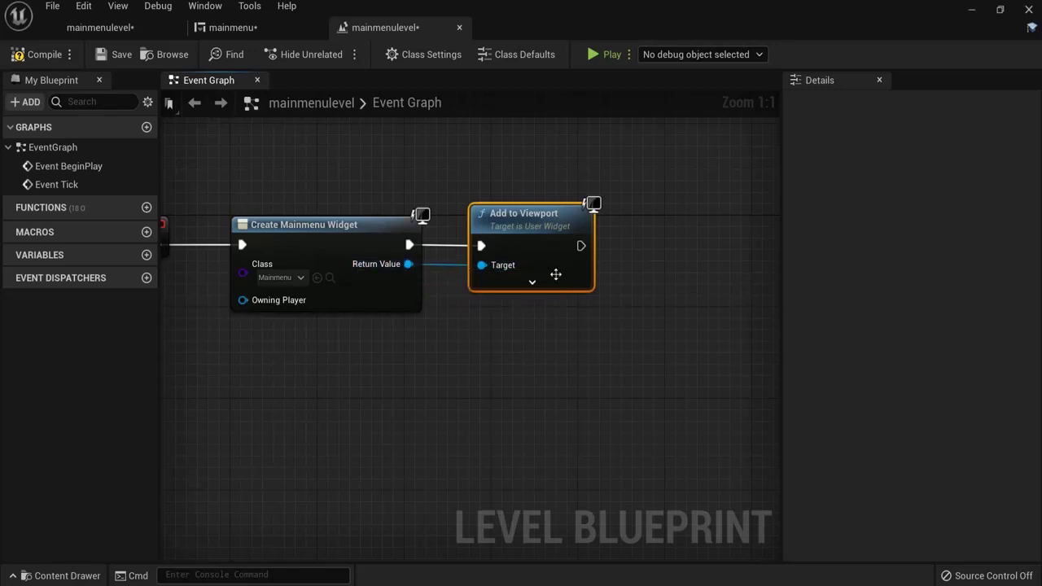
pyautogui.moveTo(649, 290); pyautogui.dragTo(544, 289, button='right')
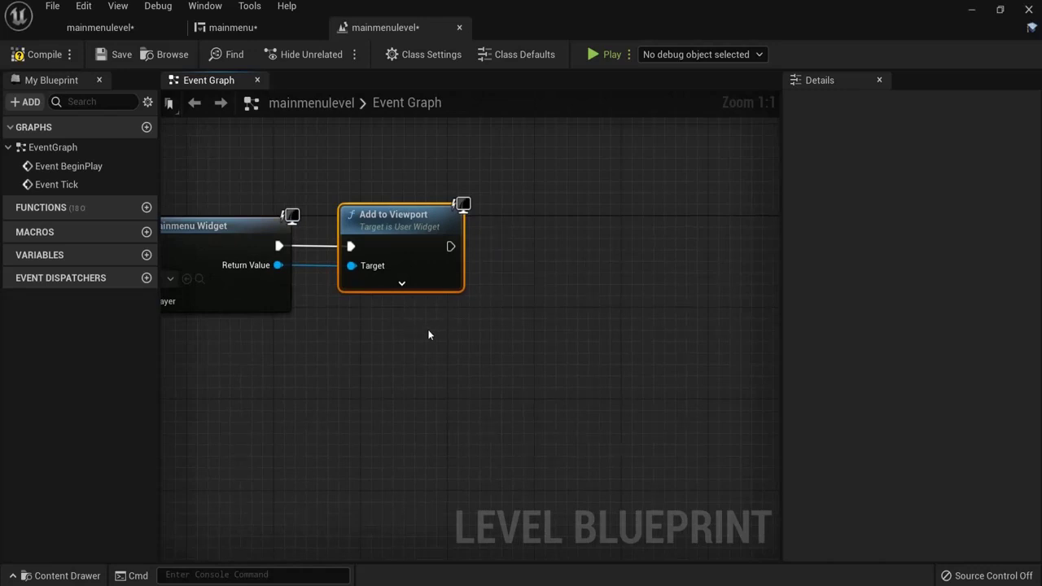
pyautogui.rightClick(449, 353)
pyautogui.write('get pla')
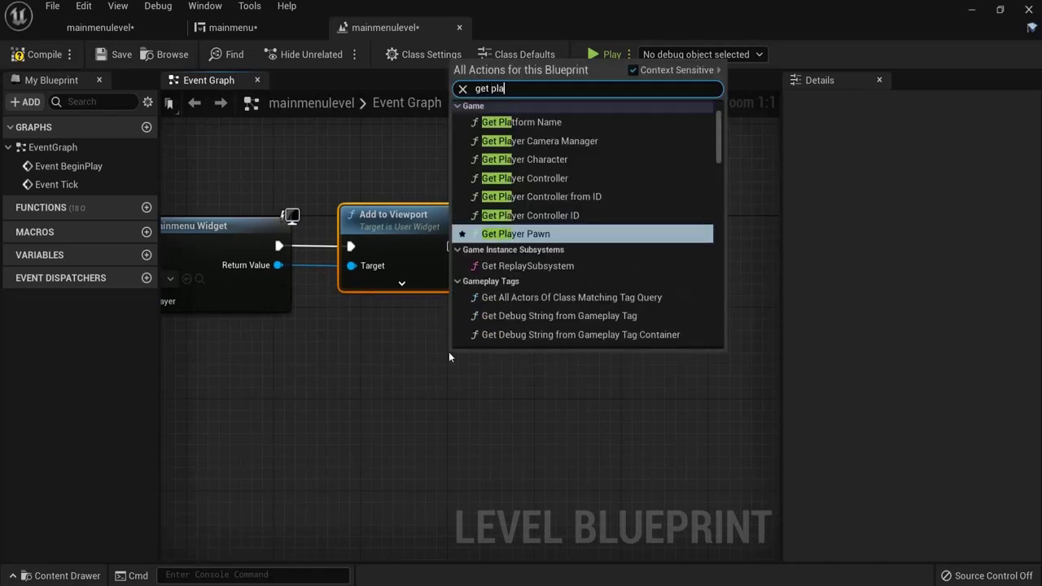
pyautogui.write('yer con')
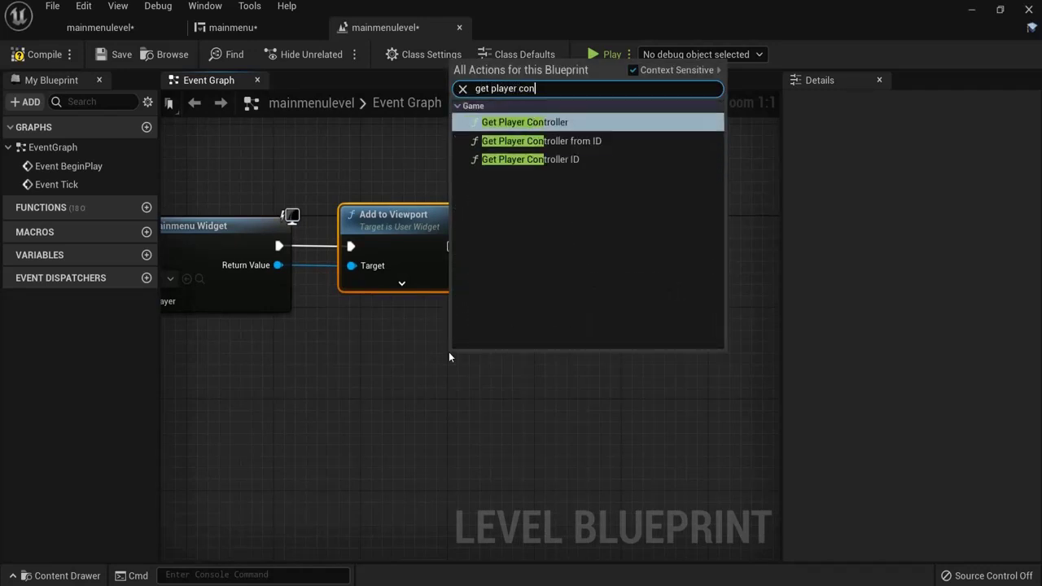
# Add Get Player Controller feeding Set Input Mode UI Only, chained after Add to Viewport
pyautogui.click(517, 124)
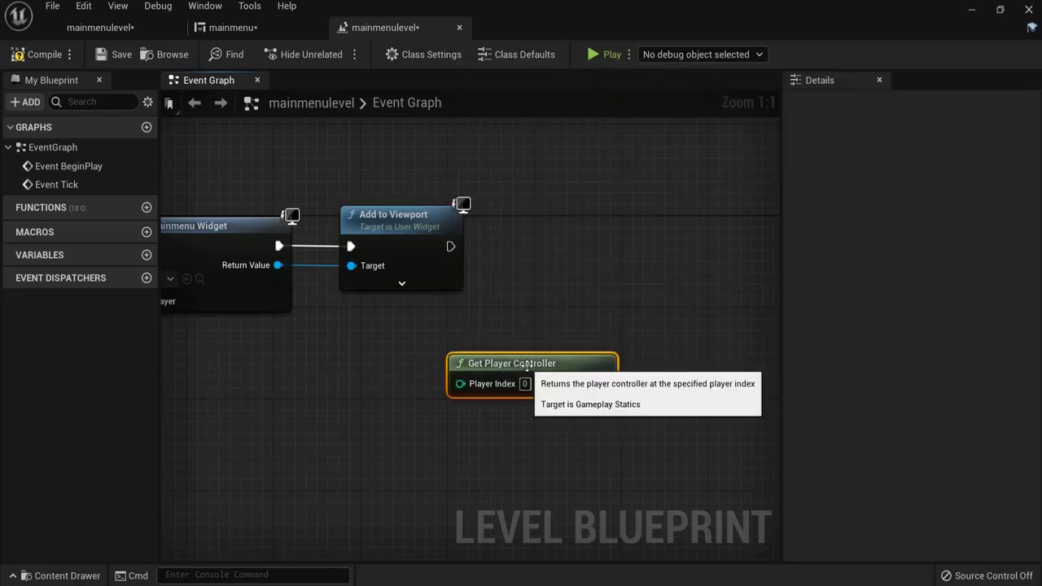
pyautogui.moveTo(526, 365); pyautogui.dragTo(375, 365)
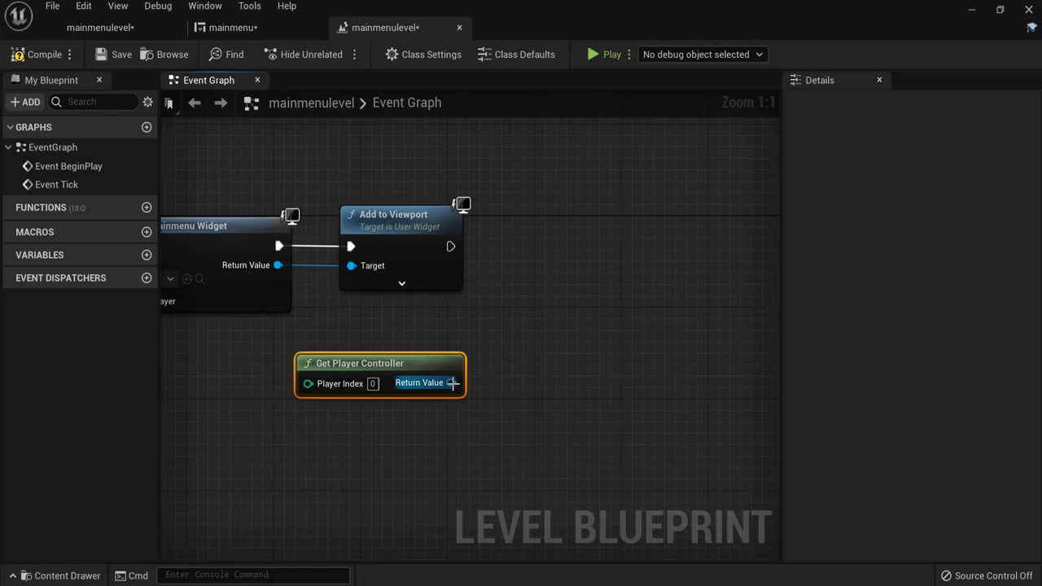
pyautogui.moveTo(451, 383); pyautogui.dragTo(526, 295)
pyautogui.write('seti')
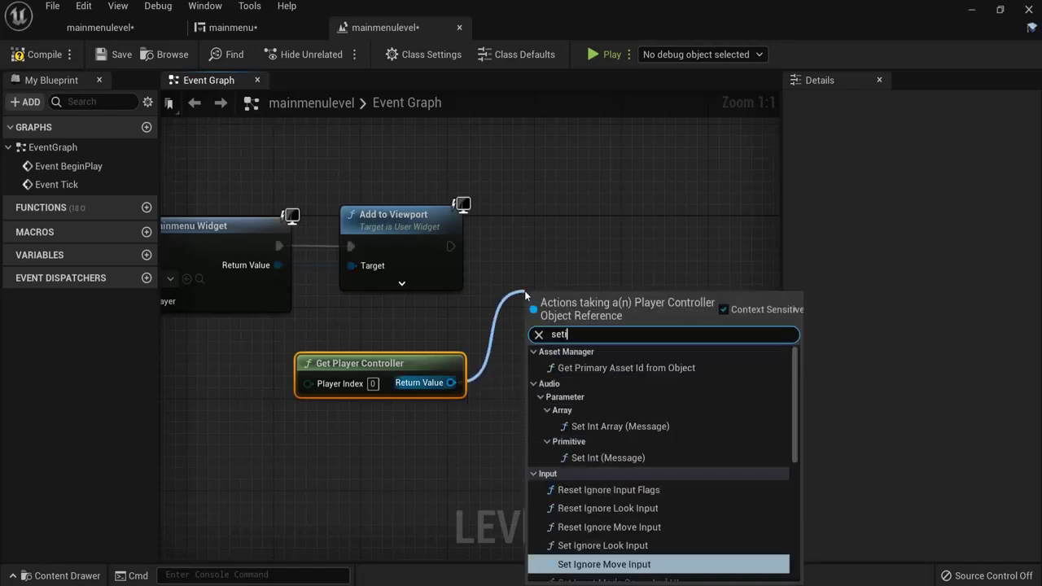
pyautogui.press('BackSpace')
pyautogui.write('input mode')
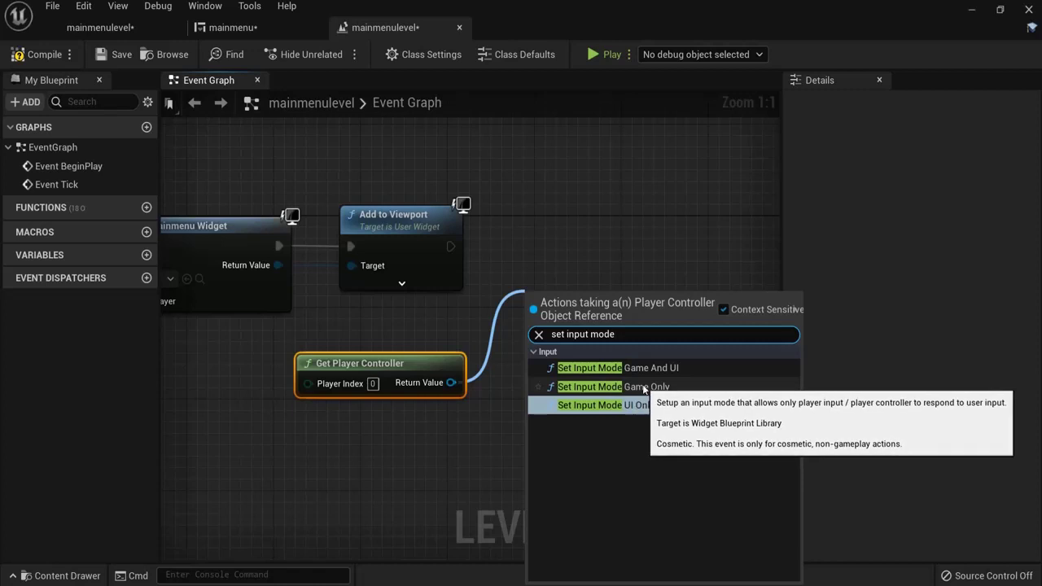
pyautogui.click(572, 406)
pyautogui.moveTo(599, 318); pyautogui.dragTo(589, 236)
pyautogui.moveTo(450, 246); pyautogui.dragTo(524, 246)
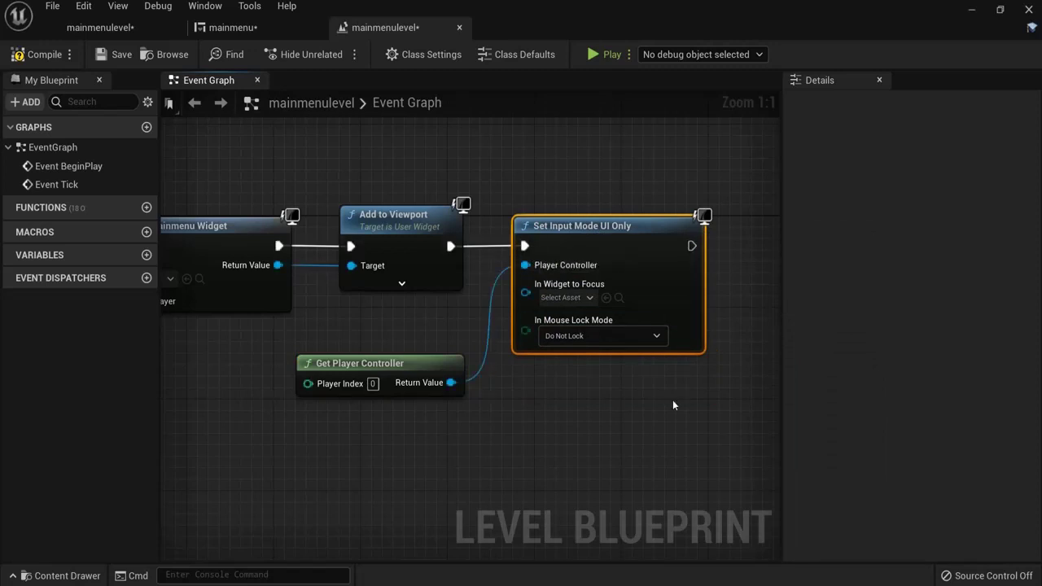
# Chain a Set Show Mouse Cursor node, ticked, on the player controller, with a reroute point
pyautogui.moveTo(673, 403); pyautogui.dragTo(518, 387, button='right')
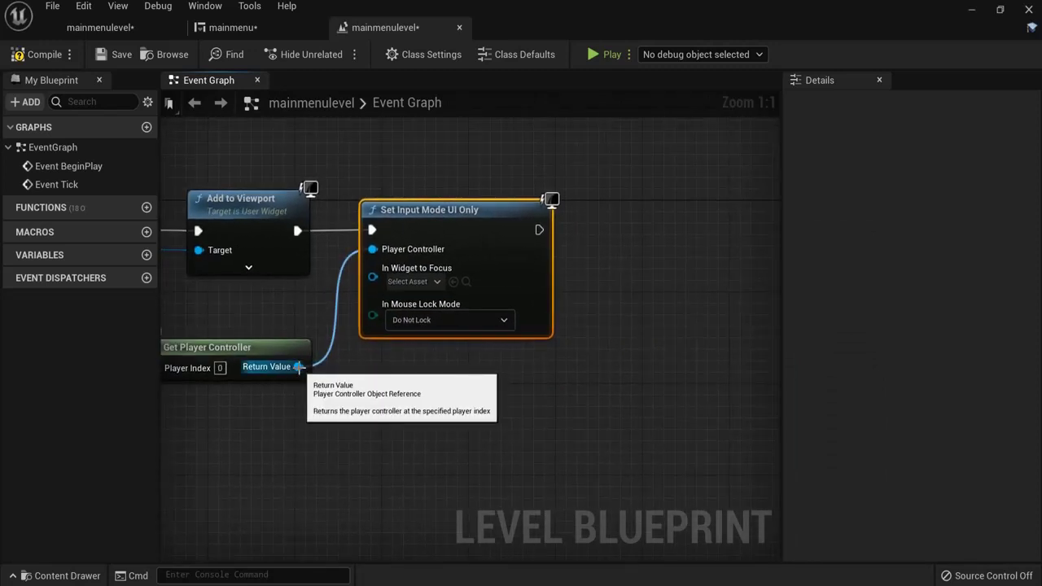
pyautogui.moveTo(299, 367); pyautogui.dragTo(692, 289)
pyautogui.write('show')
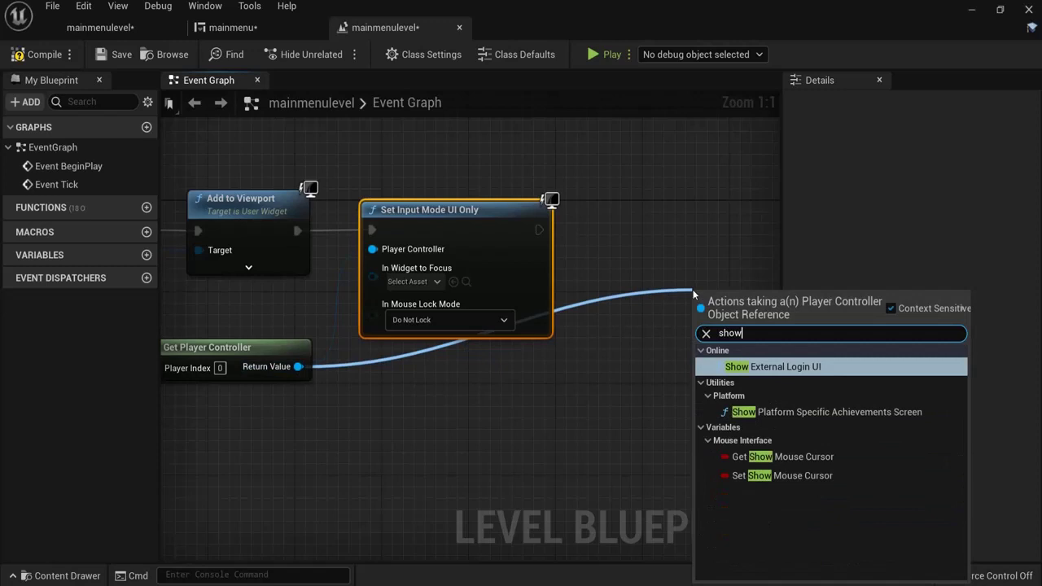
pyautogui.write(' mouse')
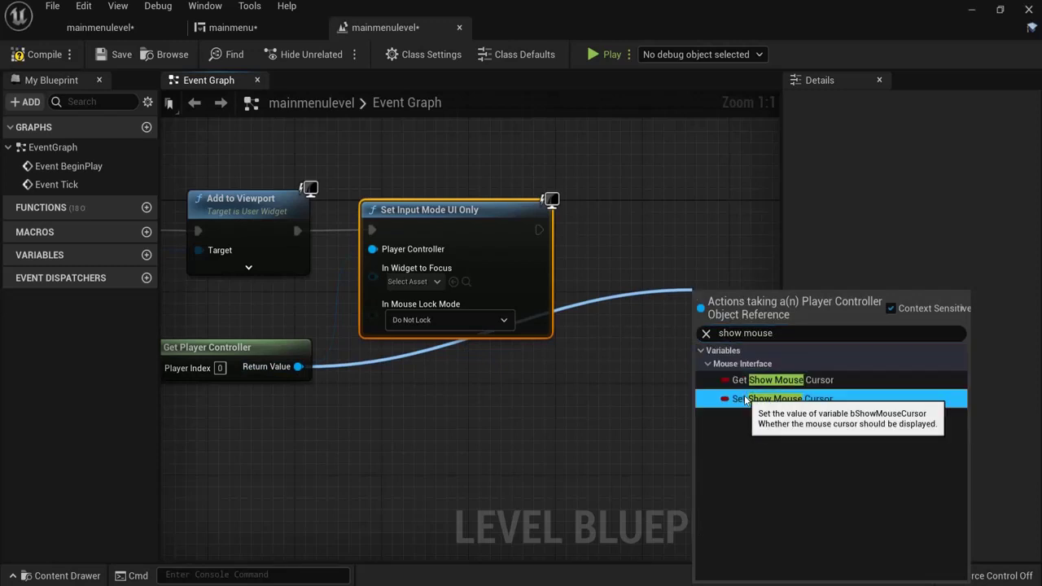
pyautogui.click(782, 399)
pyautogui.moveTo(730, 301); pyautogui.dragTo(609, 224)
pyautogui.moveTo(539, 229); pyautogui.dragTo(591, 229)
pyautogui.click(685, 251)
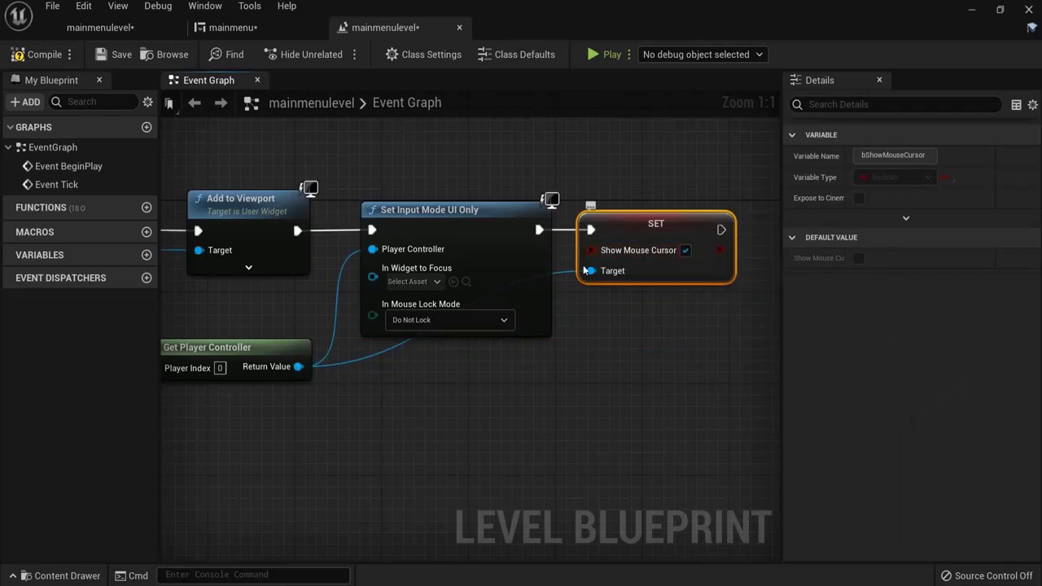
pyautogui.doubleClick(385, 358)
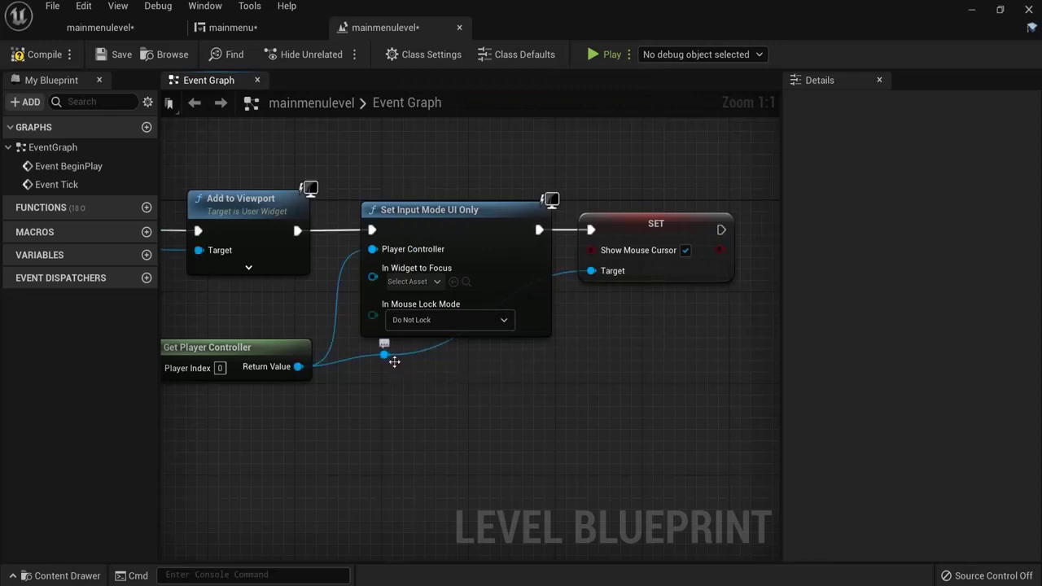
pyautogui.moveTo(384, 354); pyautogui.dragTo(560, 376)
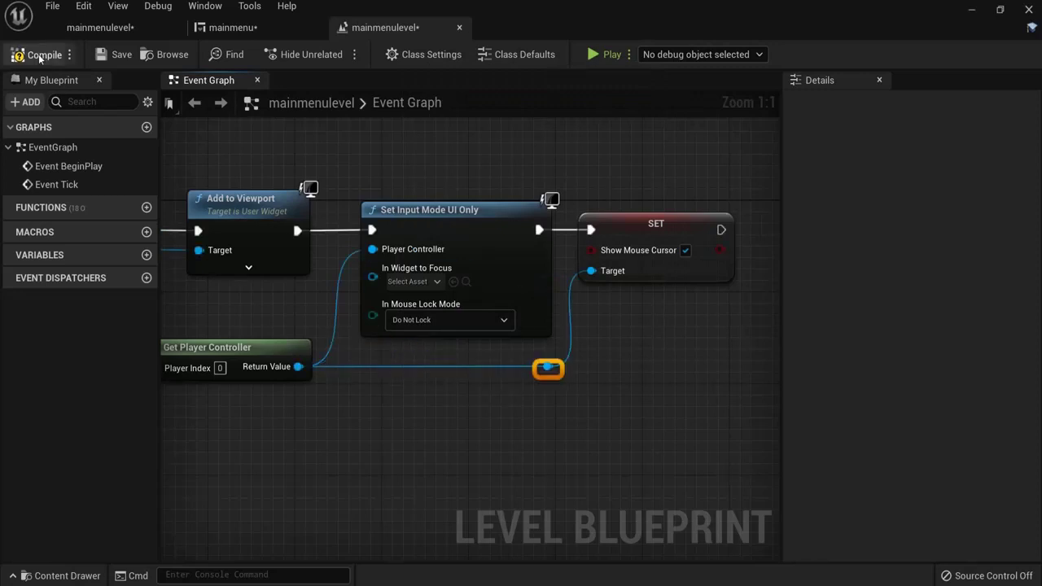
# Compile and save the level blueprint, panning back to Event BeginPlay
pyautogui.click(117, 58)
pyautogui.scroll(-1, 596, 343)
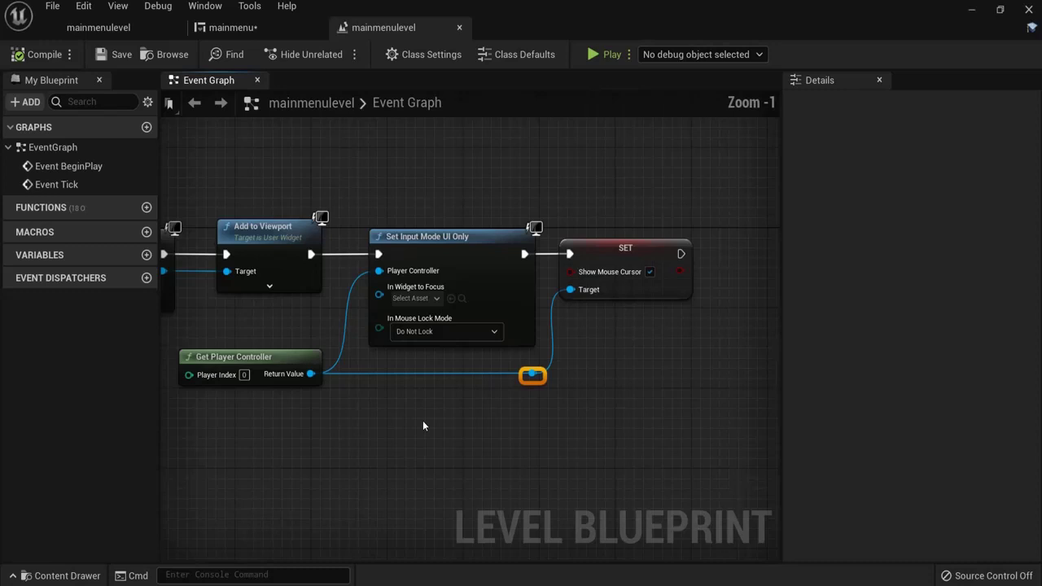
pyautogui.moveTo(423, 420); pyautogui.dragTo(770, 408, button='right')
pyautogui.scroll(1, 757, 244)
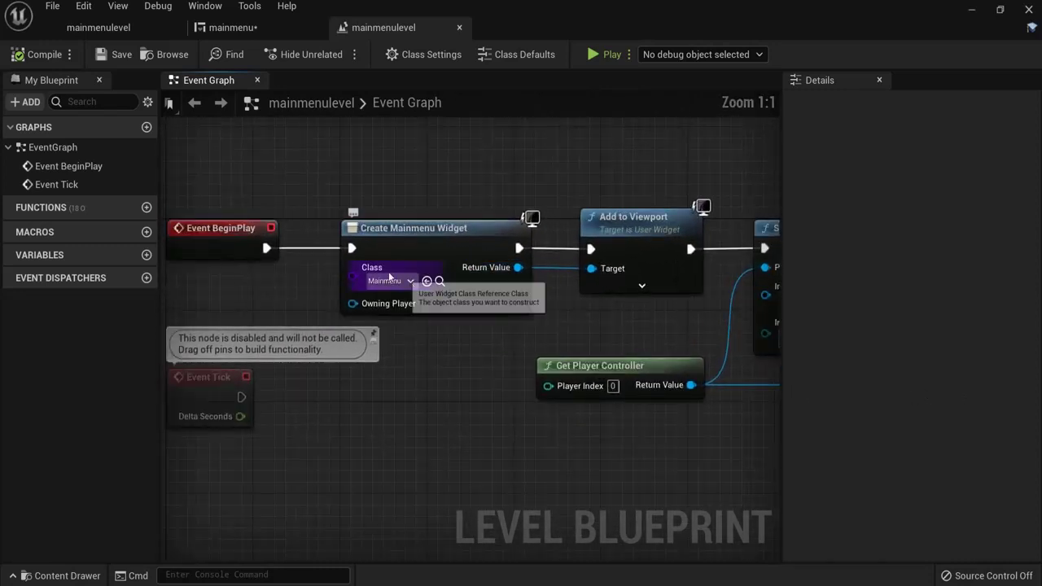
# Switch to the mainmenu widget and open the UI folder in the Content Drawer
pyautogui.click(231, 28)
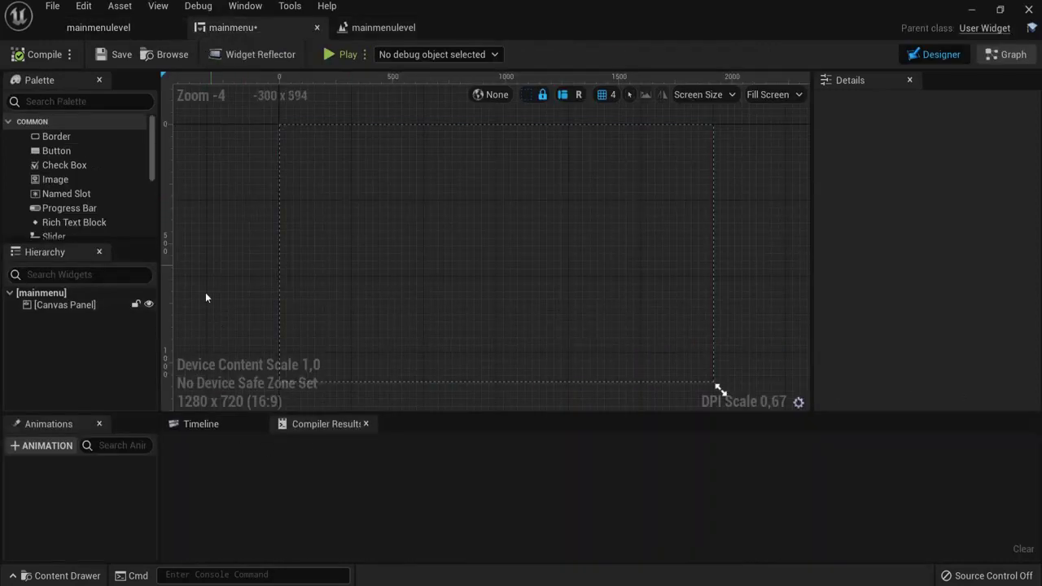
pyautogui.click(61, 576)
pyautogui.doubleClick(432, 460)
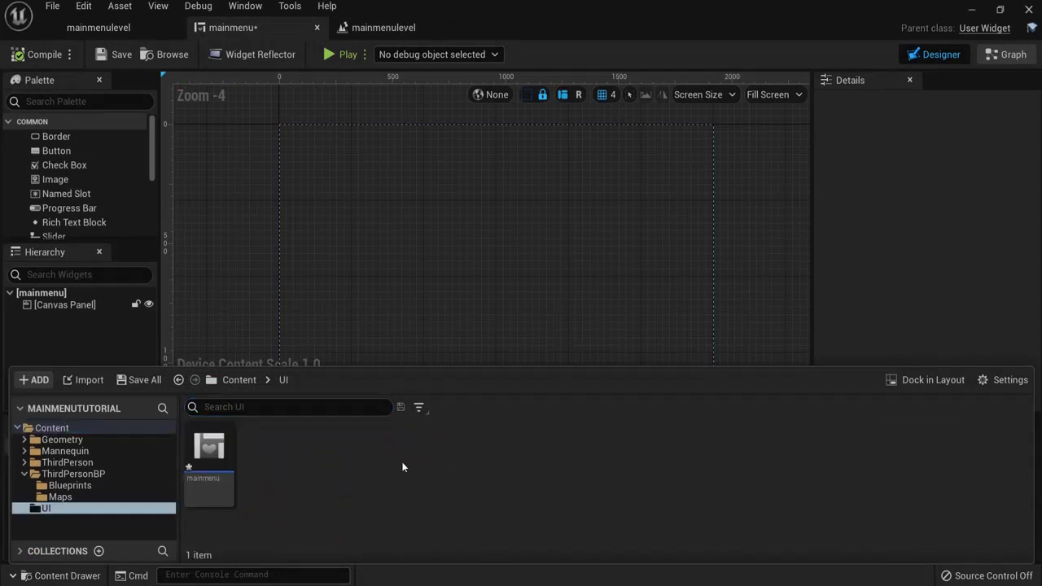
# Review the Set Input Mode UI Only and Show Mouse Cursor nodes, then open the mainmenu Designer
pyautogui.click(378, 28)
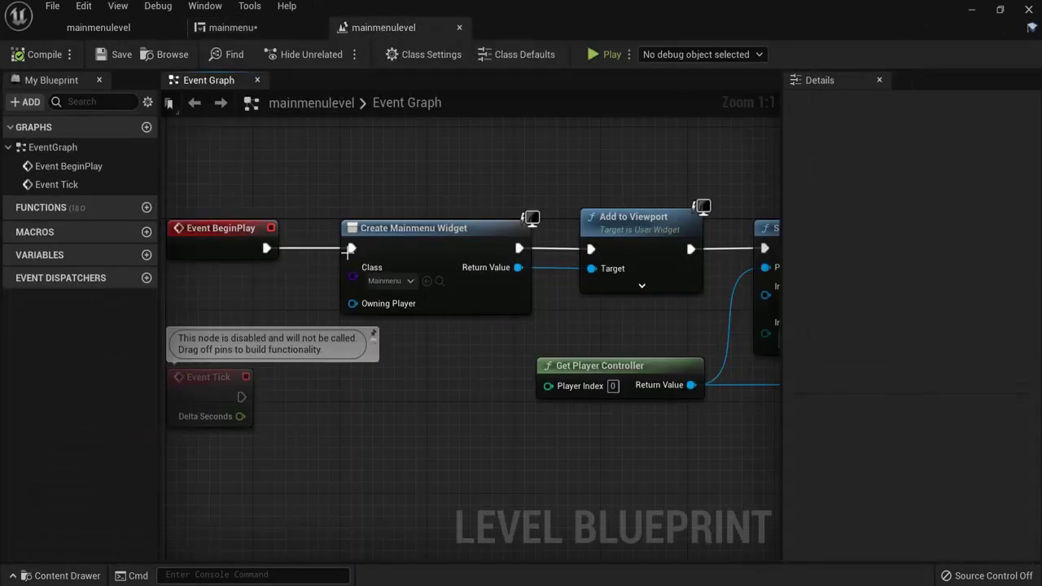
pyautogui.moveTo(714, 157); pyautogui.dragTo(461, 146, button='right')
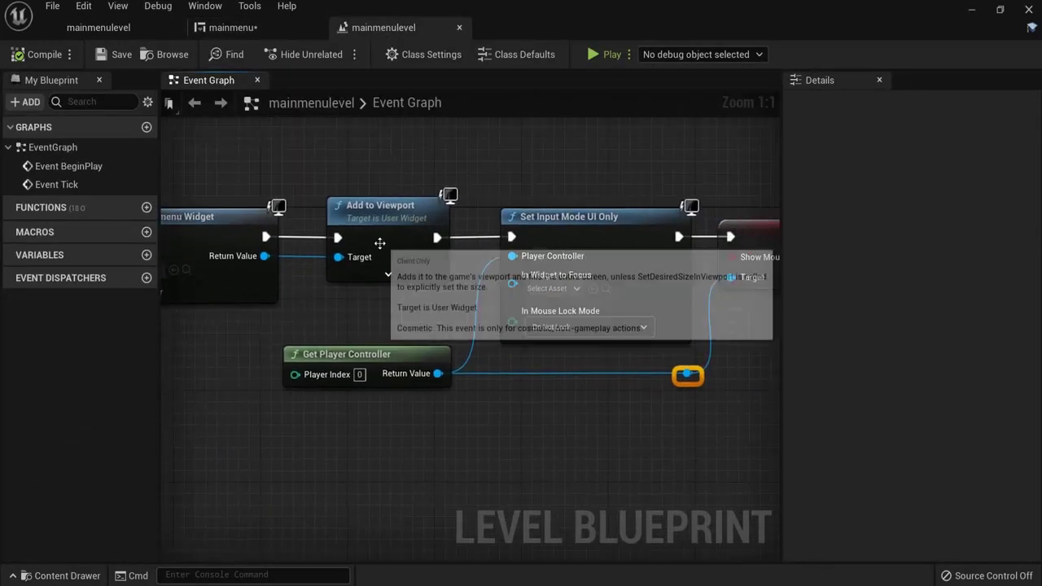
pyautogui.moveTo(682, 173); pyautogui.dragTo(562, 144, button='right')
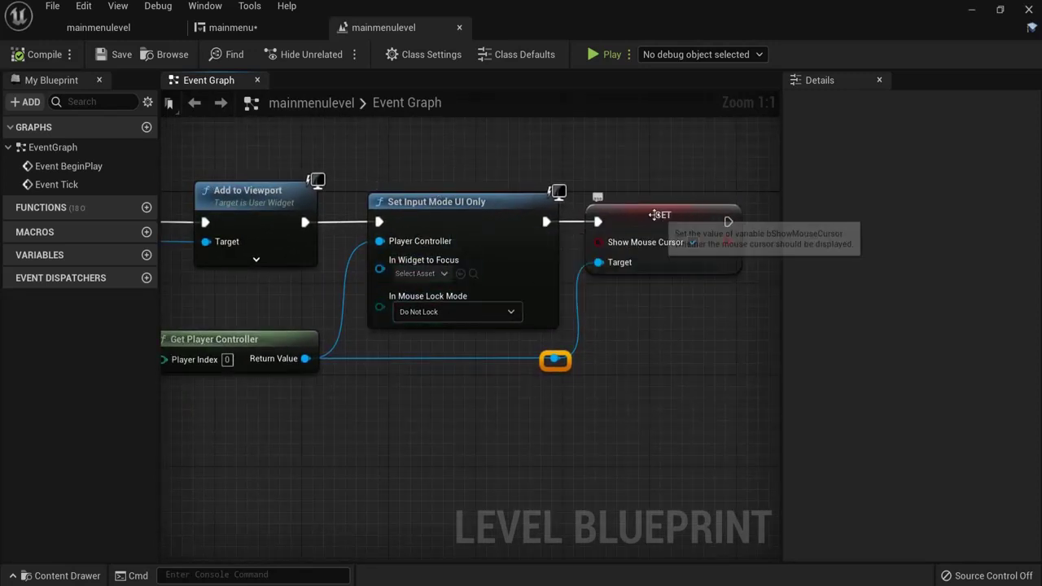
pyautogui.click(655, 215)
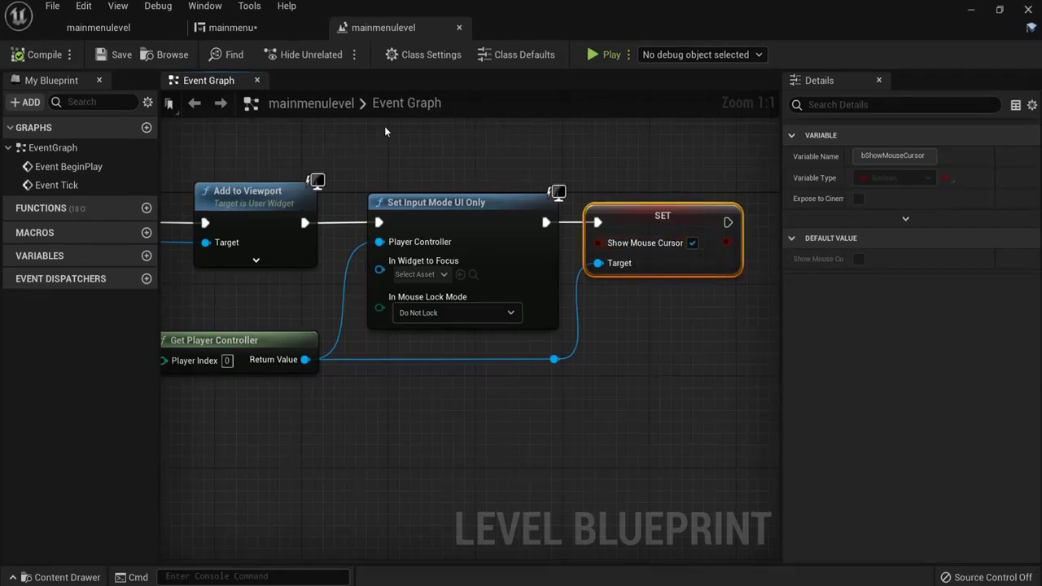
pyautogui.click(228, 29)
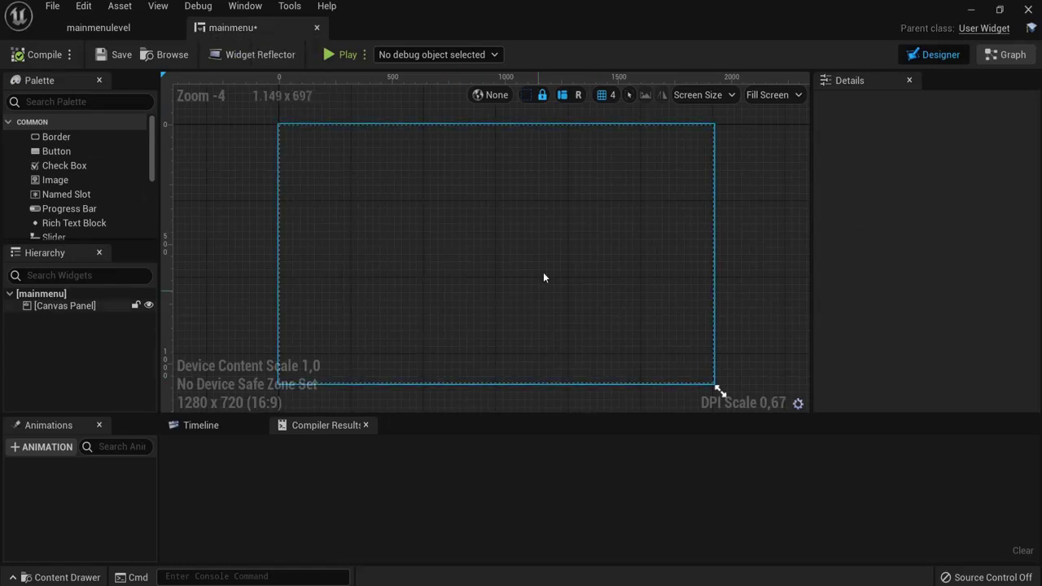
# Add a Widget Switcher to the root Canvas Panel
pyautogui.click(54, 102)
pyautogui.write('d')
pyautogui.press('BackSpace')
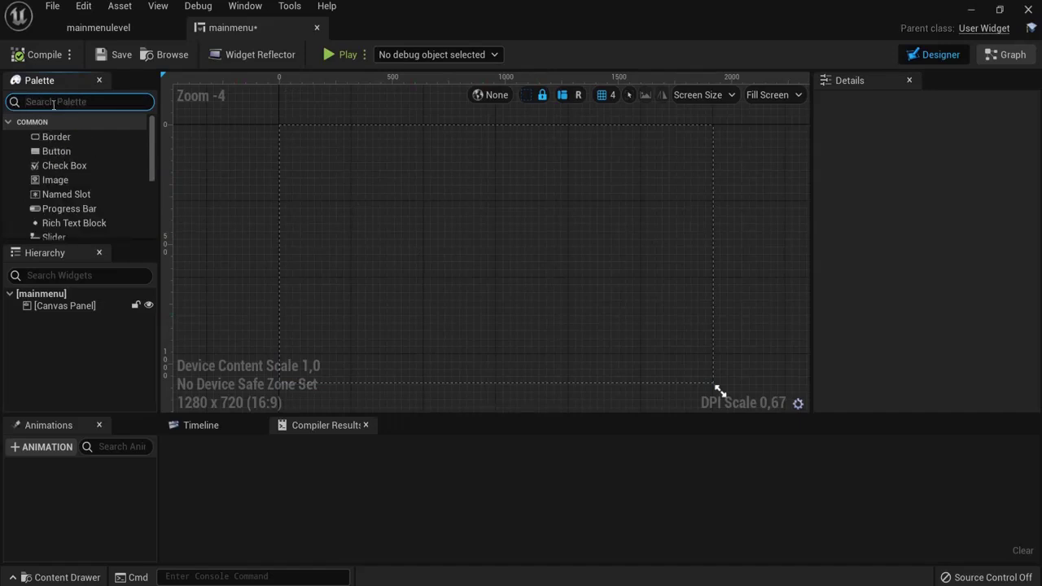
pyautogui.write('wid')
pyautogui.moveTo(75, 137); pyautogui.dragTo(48, 304)
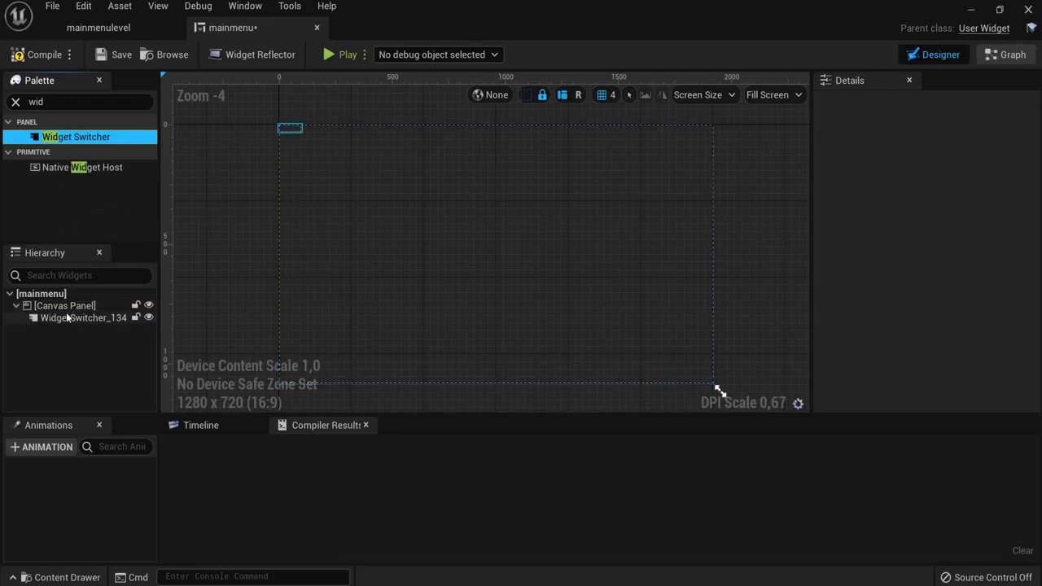
pyautogui.click(66, 341)
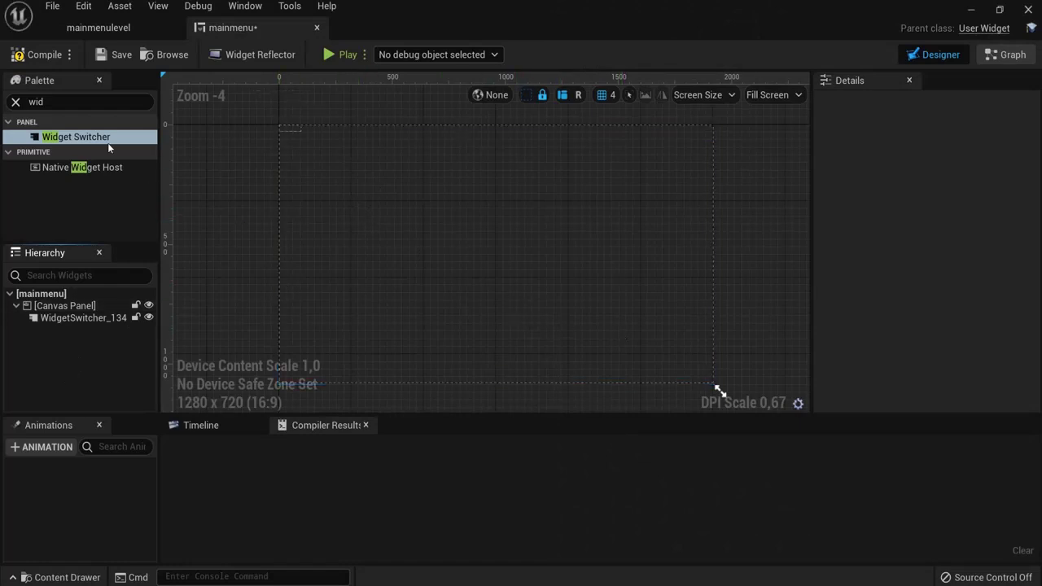
# Add two Canvas Panels inside the Widget Switcher
pyautogui.click(32, 102)
pyautogui.write('can')
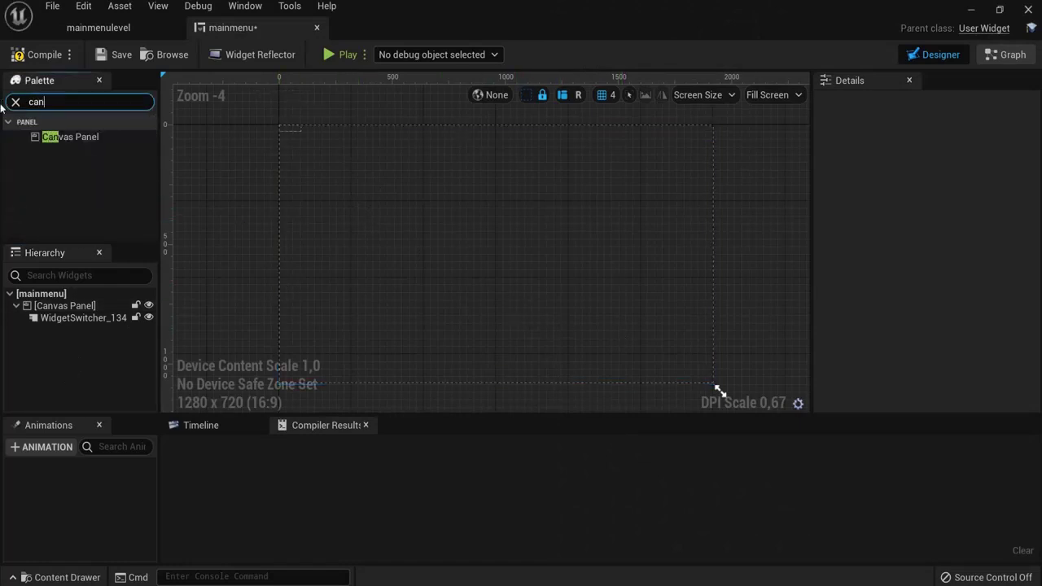
pyautogui.moveTo(51, 136); pyautogui.dragTo(74, 323)
pyautogui.moveTo(58, 144); pyautogui.dragTo(73, 321)
# Rename the two canvas panels menu and credits
pyautogui.click(71, 330)
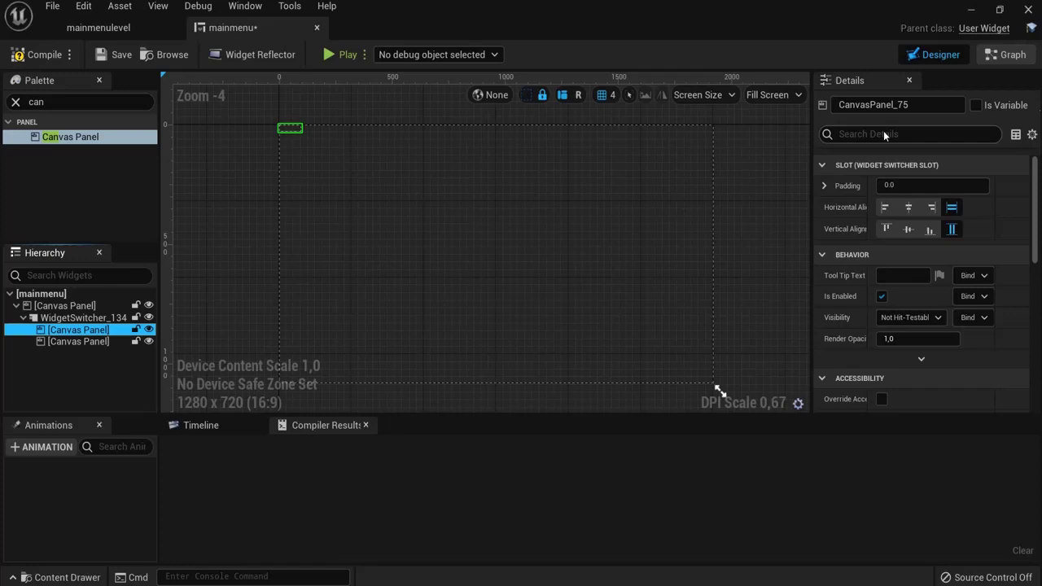
pyautogui.click(919, 104)
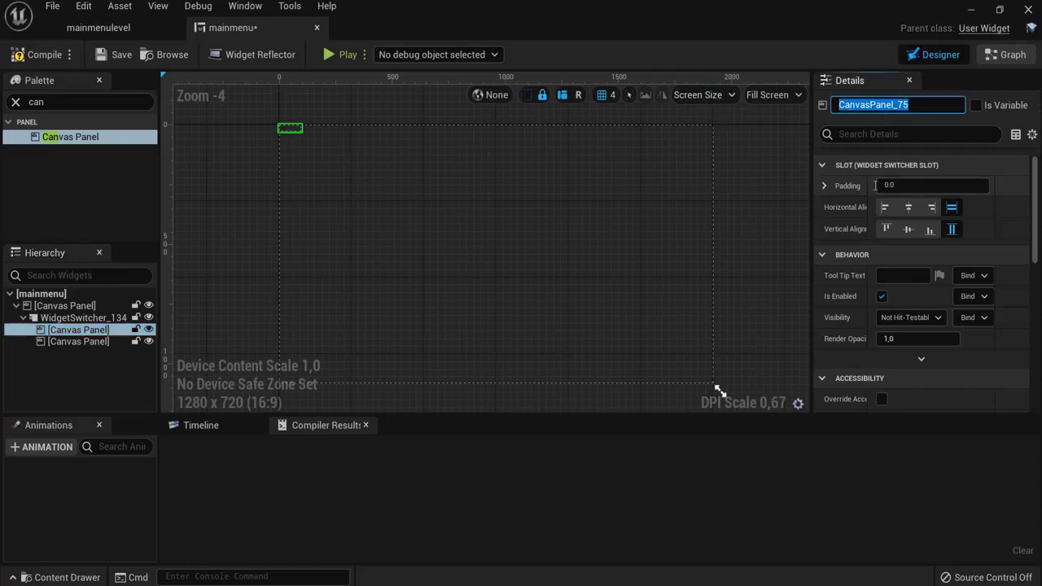
pyautogui.write('menu')
pyautogui.press('Return')
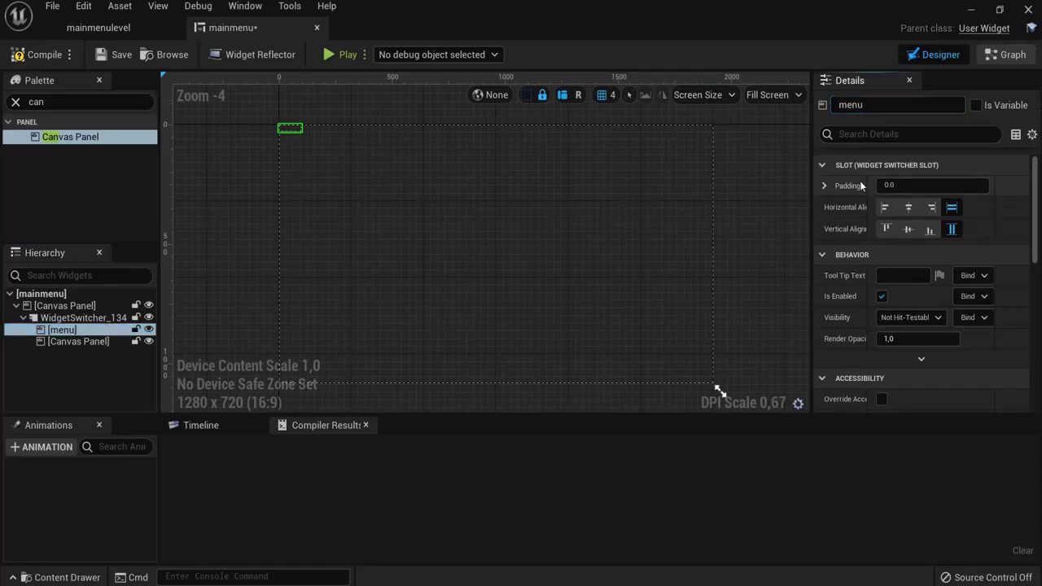
pyautogui.click(78, 342)
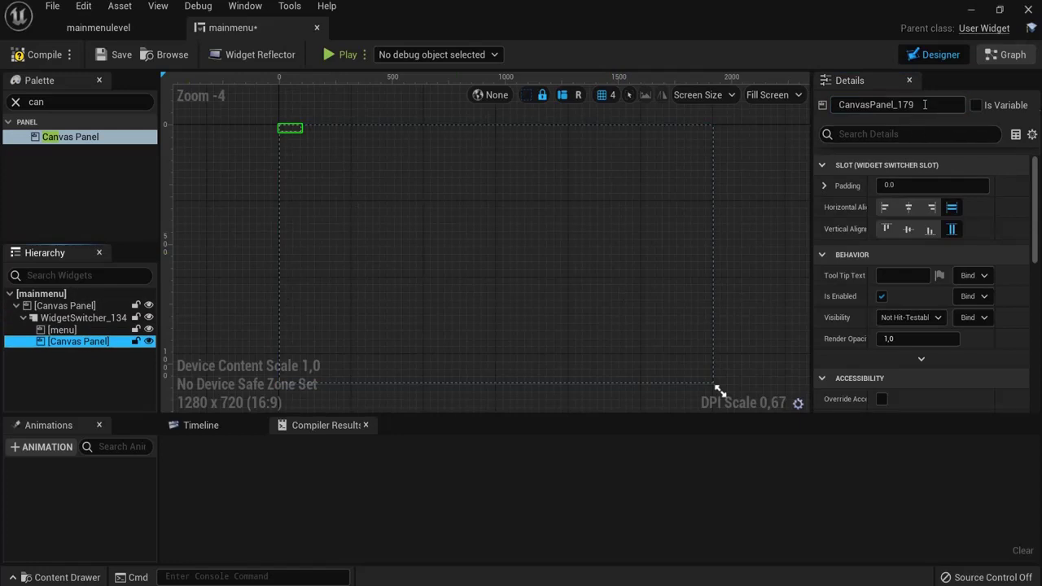
pyautogui.click(925, 104)
pyautogui.write('credits')
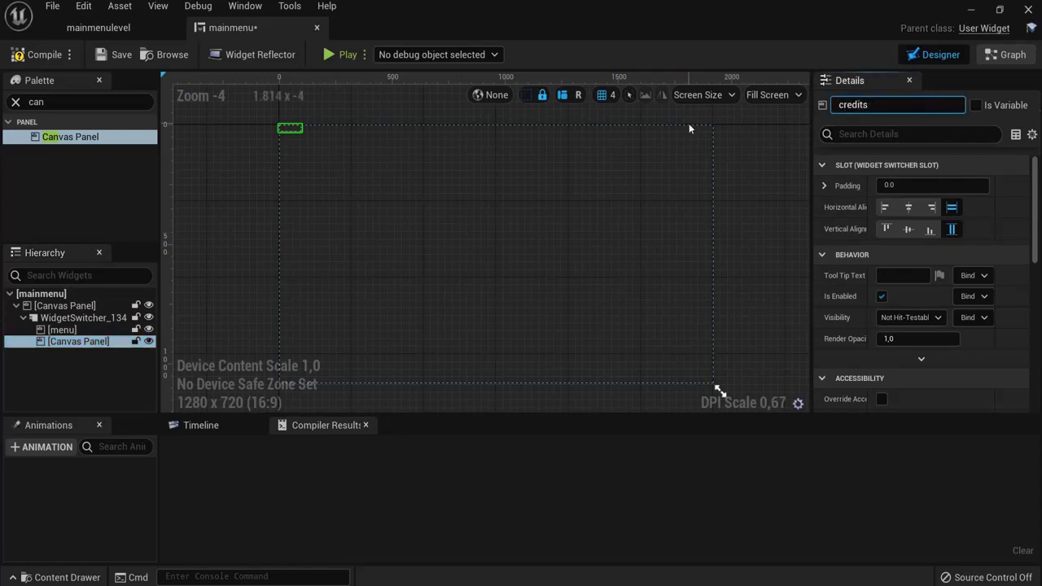
pyautogui.click(689, 125)
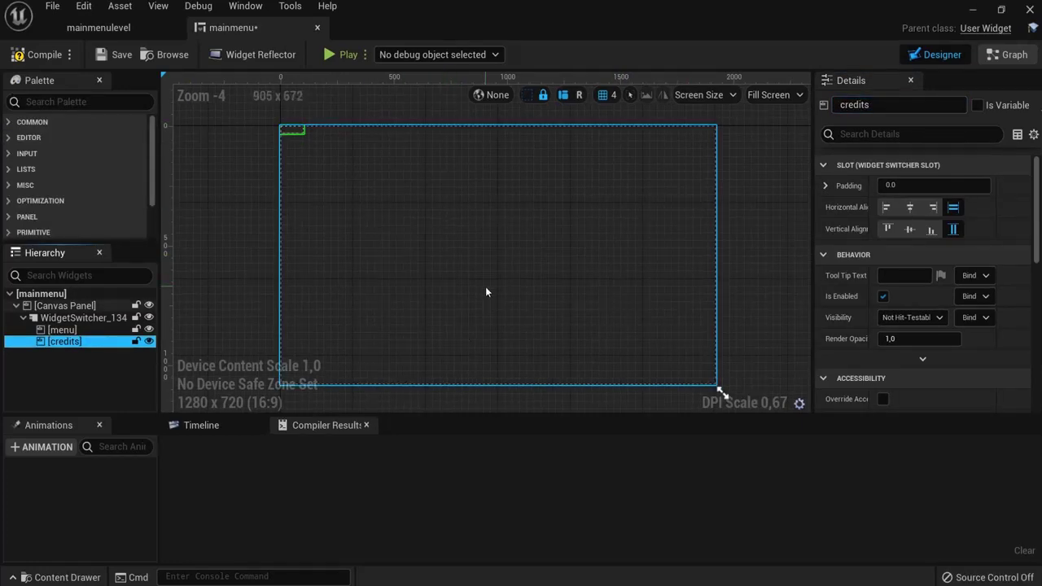
# Enlarge the Widget Switcher and give it full-screen stretch anchors
pyautogui.click(83, 317)
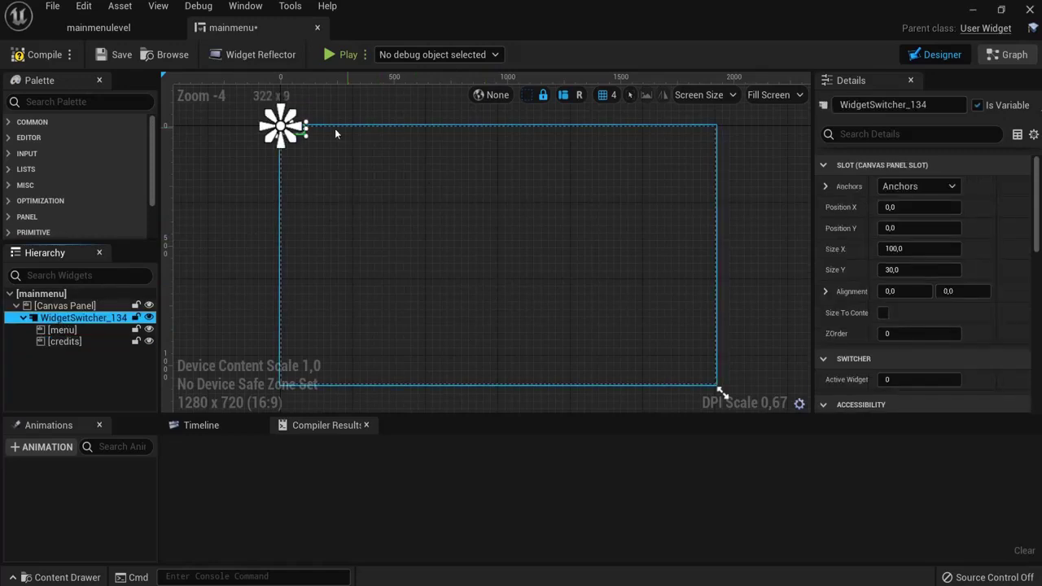
pyautogui.moveTo(308, 139); pyautogui.dragTo(617, 299)
pyautogui.click(910, 189)
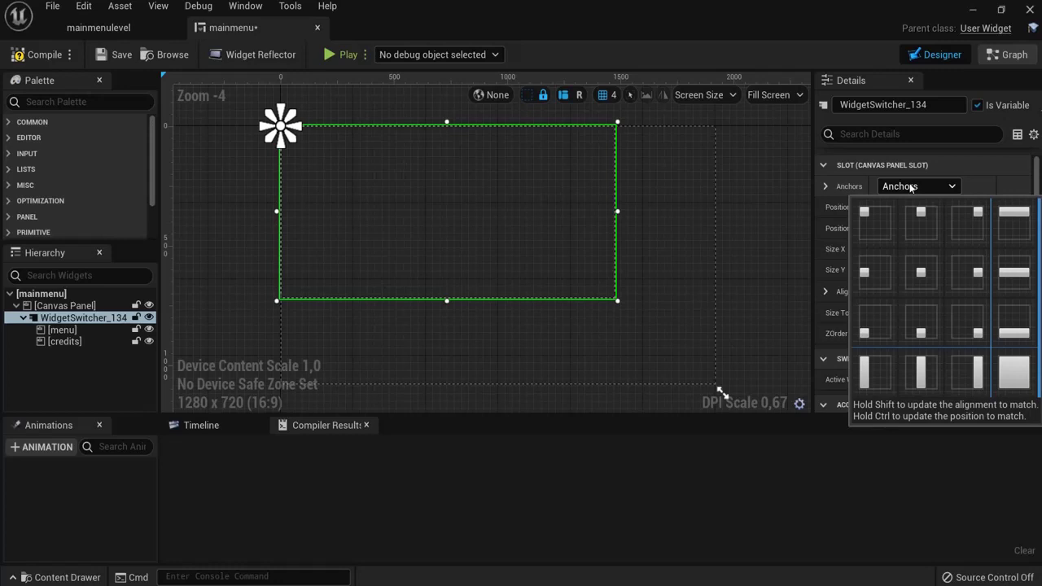
pyautogui.click(1010, 380)
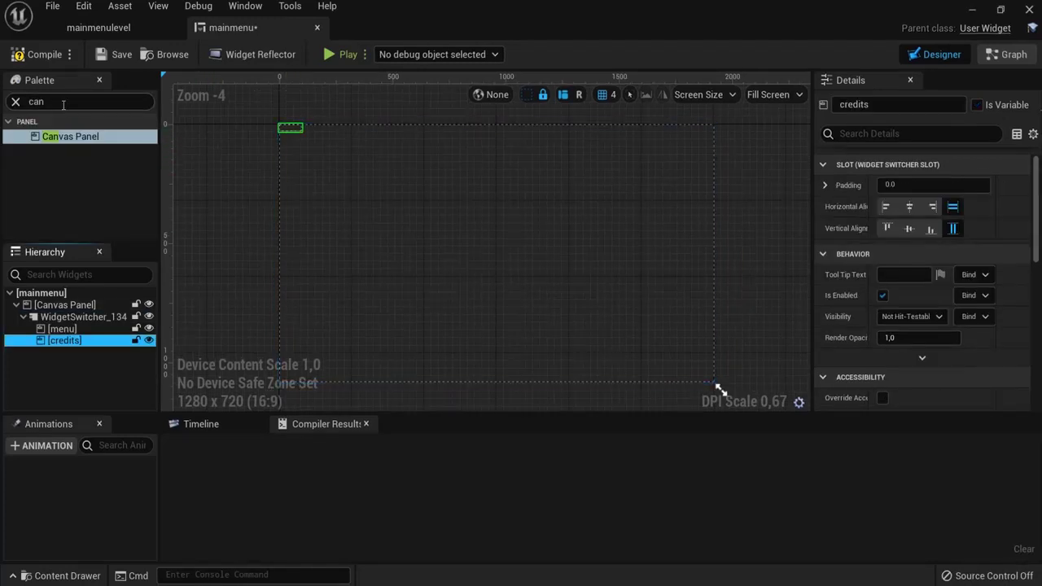
# Add a Button from the Palette inside the menu panel
pyautogui.click(16, 104)
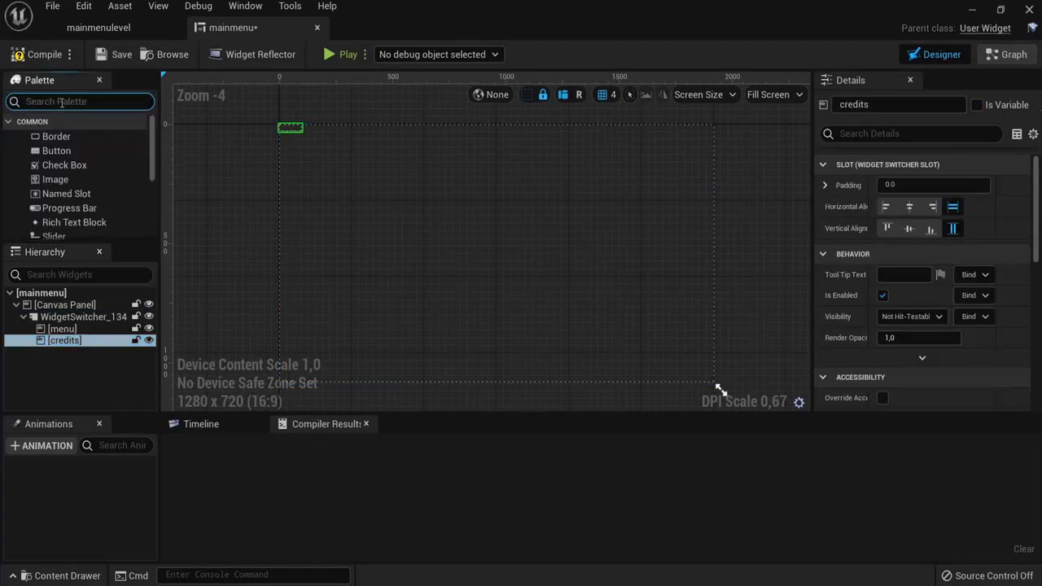
pyautogui.write('button')
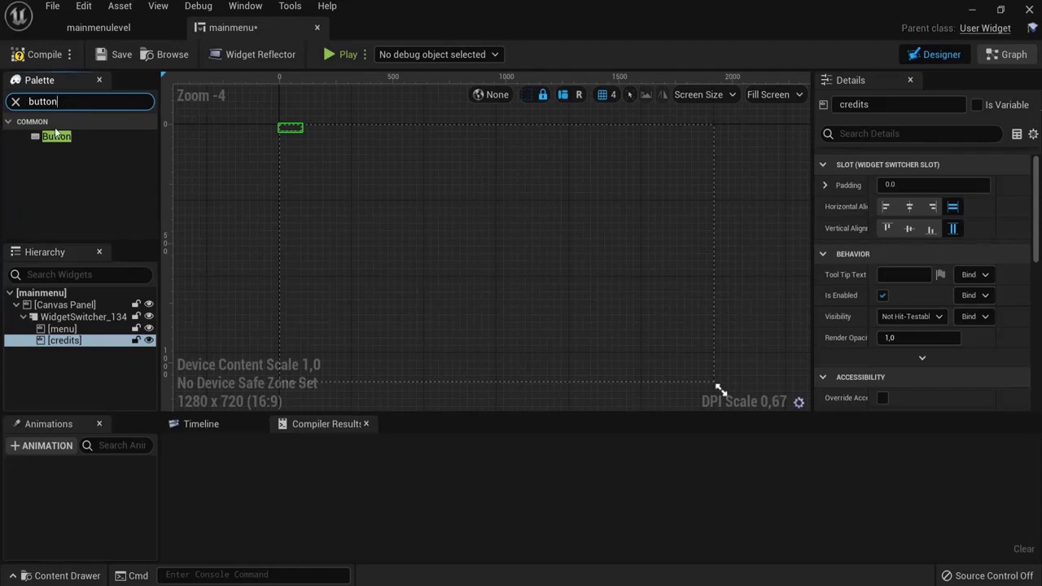
pyautogui.click(72, 329)
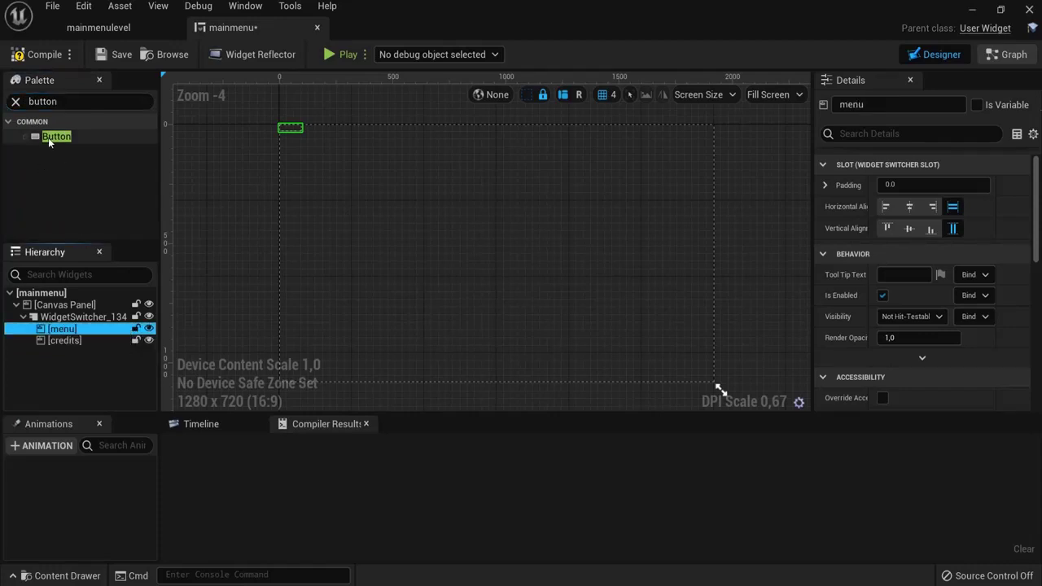
pyautogui.moveTo(48, 136); pyautogui.dragTo(61, 332)
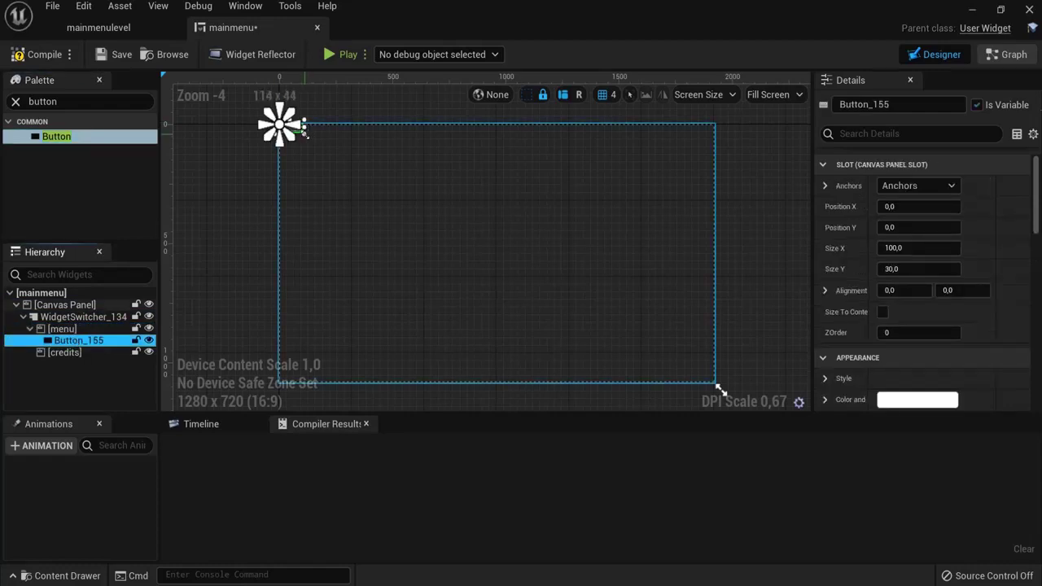
# Rename the button playbutton, resize it to about 220 by 97, and move it to 884, 252
pyautogui.click(865, 104)
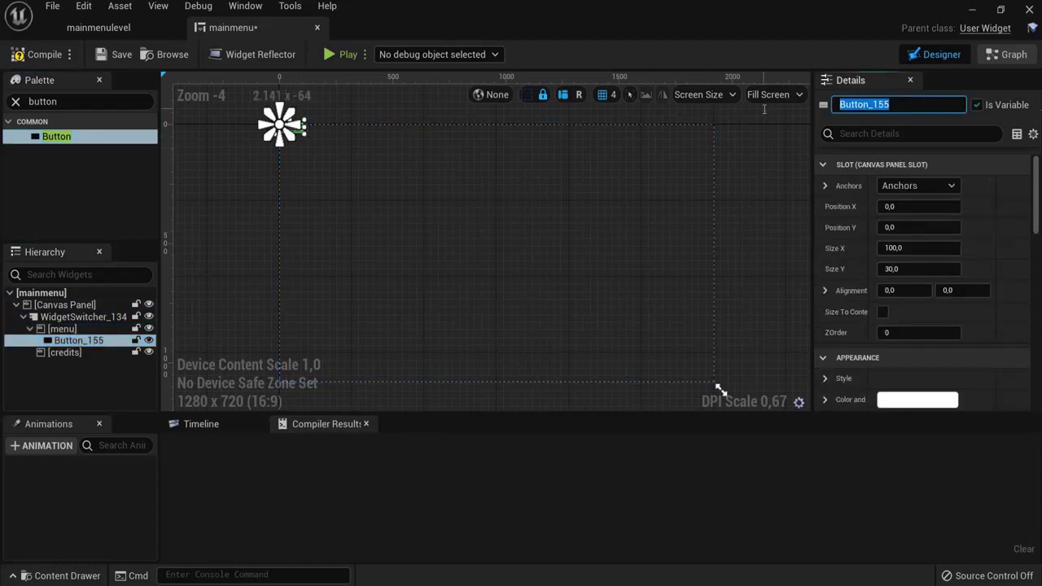
pyautogui.write('playbutton')
pyautogui.press('Return')
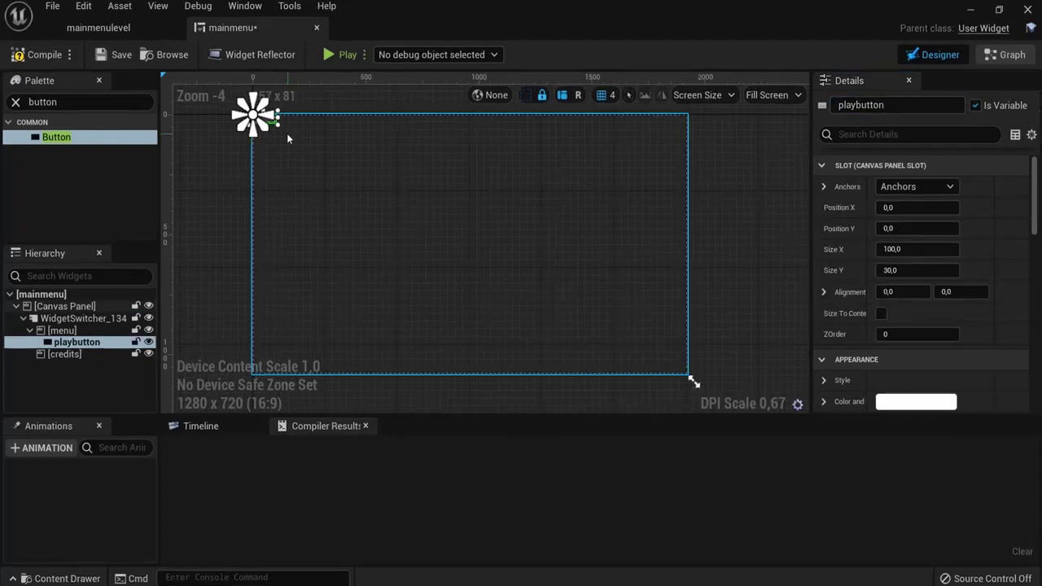
pyautogui.moveTo(287, 125); pyautogui.dragTo(323, 161)
pyautogui.moveTo(428, 190); pyautogui.dragTo(477, 189)
pyautogui.click(521, 192)
pyautogui.click(472, 187)
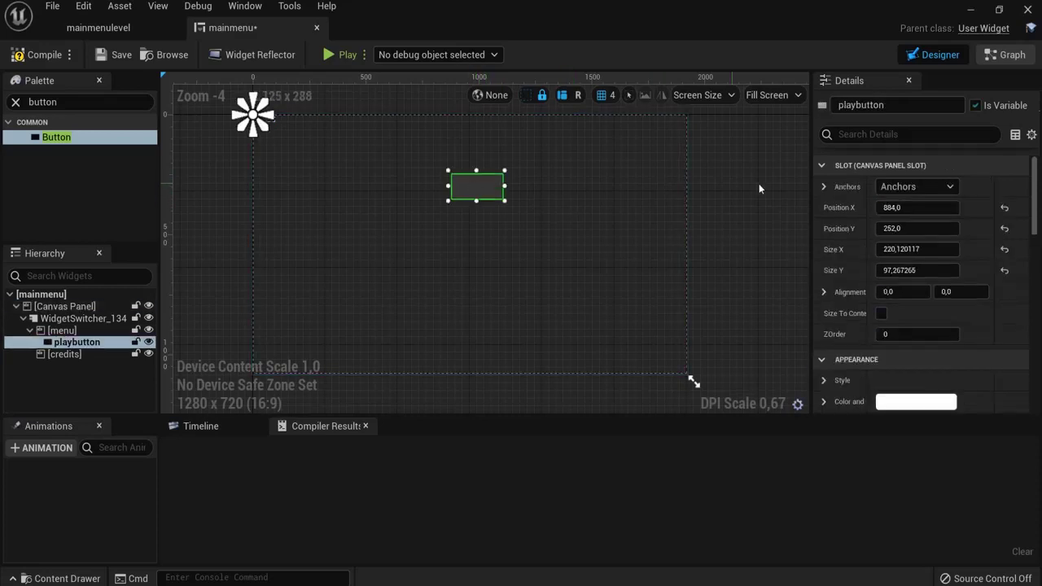
# Anchor playbutton to the screen-centre preset
pyautogui.click(915, 186)
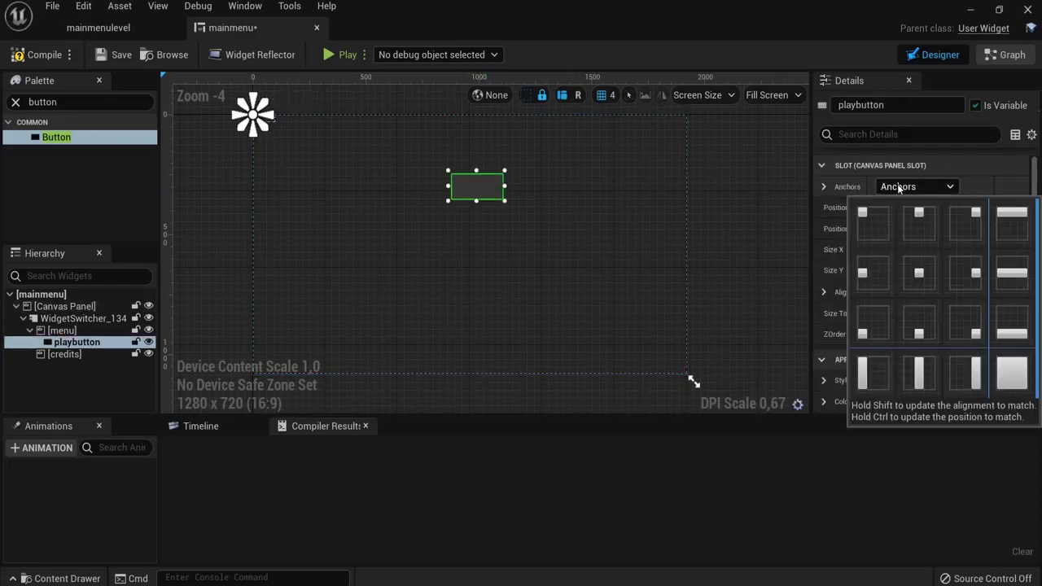
pyautogui.click(918, 274)
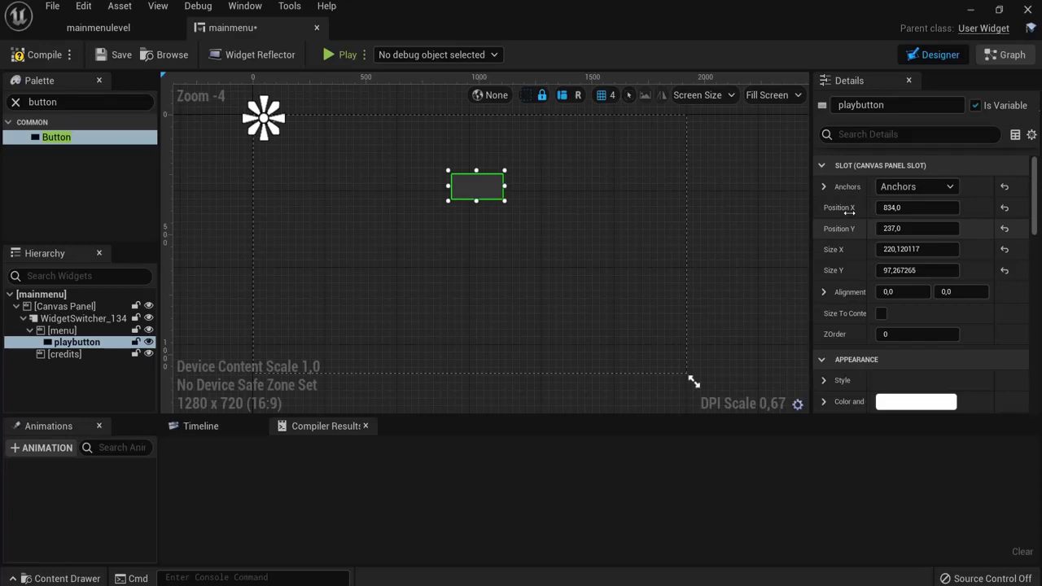
pyautogui.scroll(-2, 888, 277)
pyautogui.scroll(-1, 887, 274)
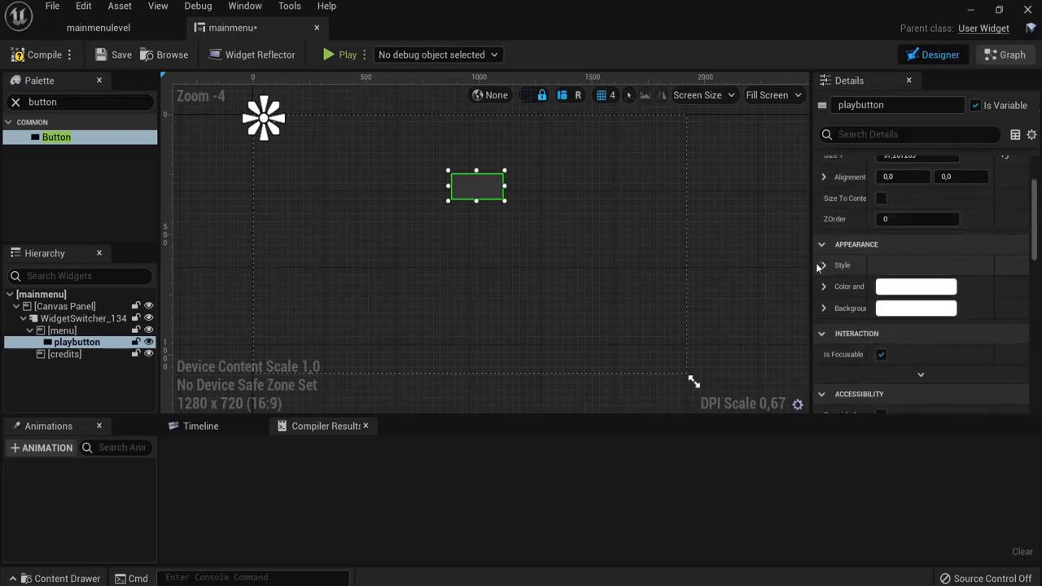
pyautogui.scroll(-2, 891, 287)
pyautogui.scroll(1, 891, 287)
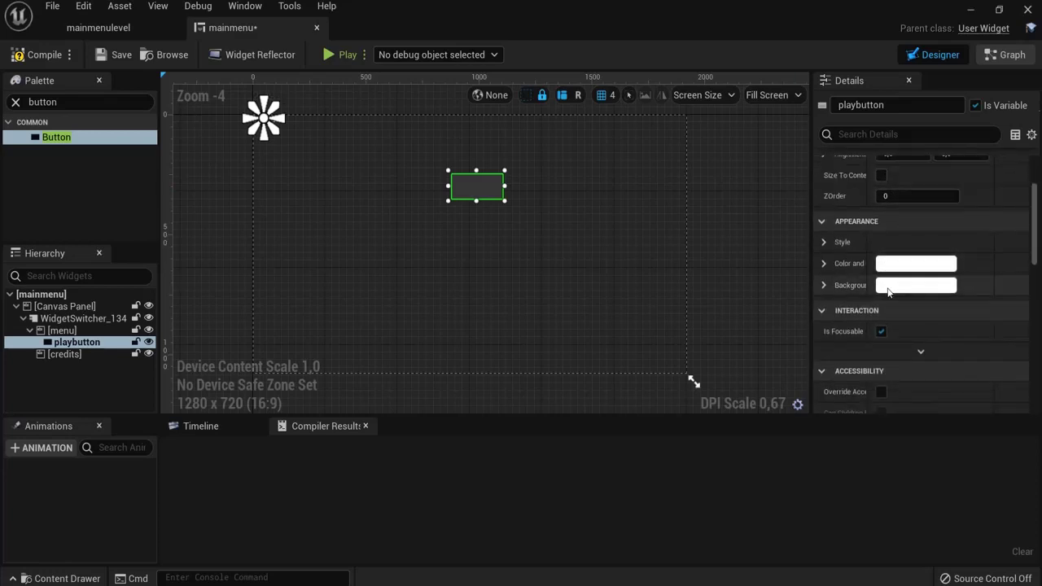
# Add a Text widget inside playbutton
pyautogui.moveTo(59, 102); pyautogui.dragTo(5, 97)
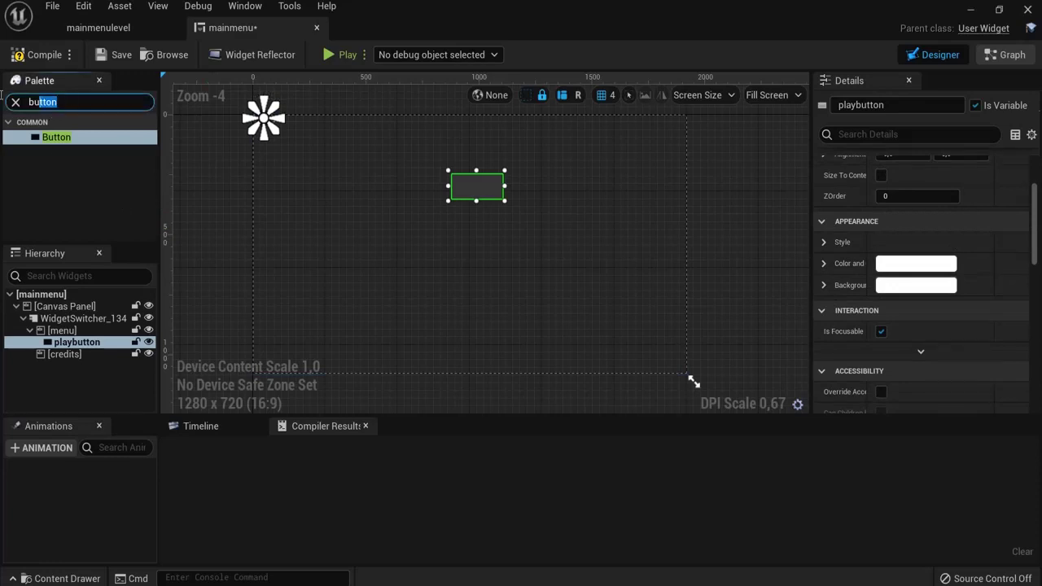
pyautogui.write('text')
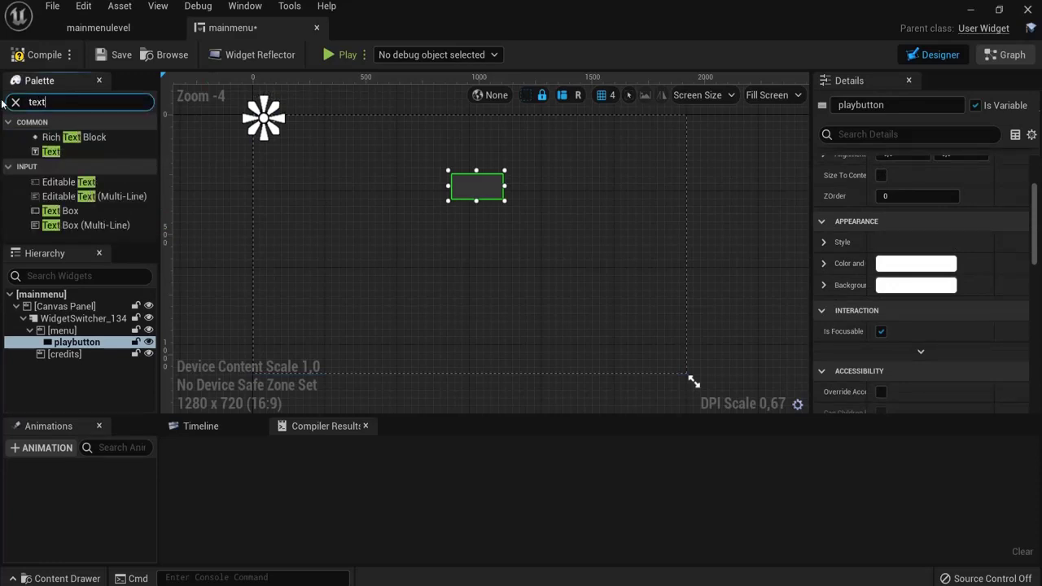
pyautogui.moveTo(51, 151); pyautogui.dragTo(478, 195)
# Expand the text's Font settings and keep Roboto Bold at size 24
pyautogui.scroll(-5, 933, 268)
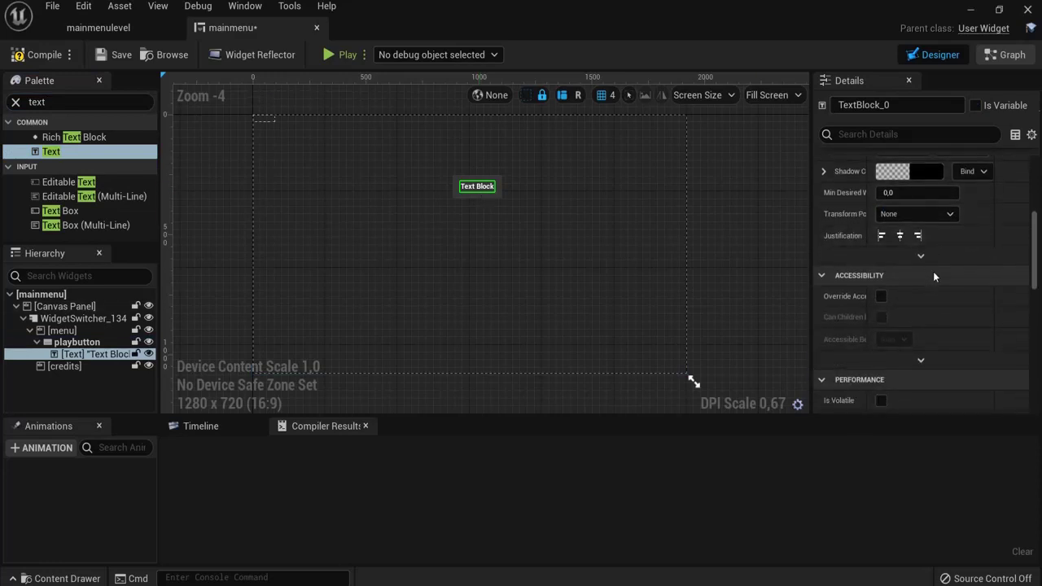
pyautogui.scroll(-3, 933, 267)
pyautogui.scroll(7, 930, 265)
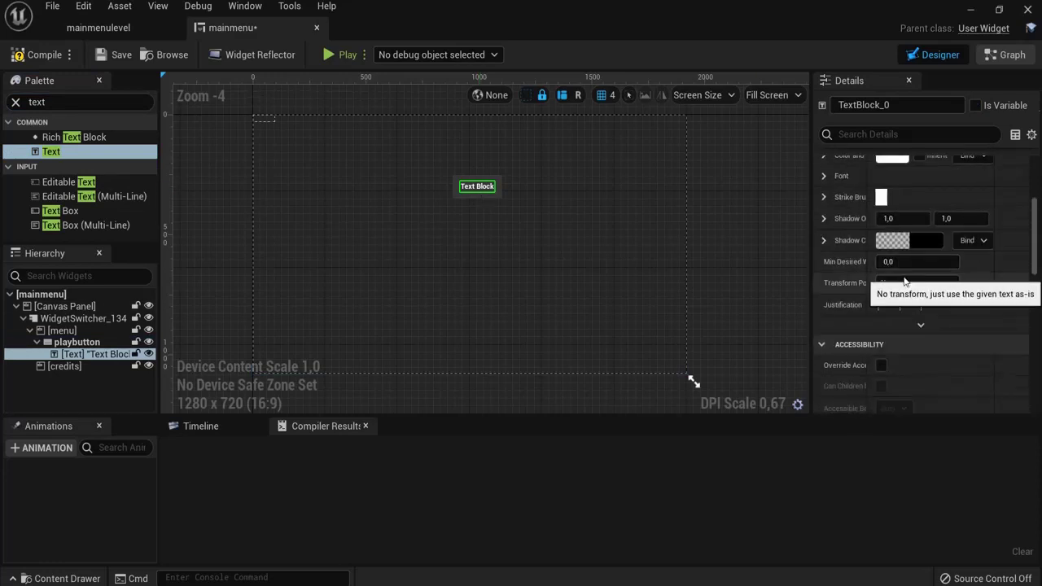
pyautogui.scroll(2, 895, 285)
pyautogui.click(825, 267)
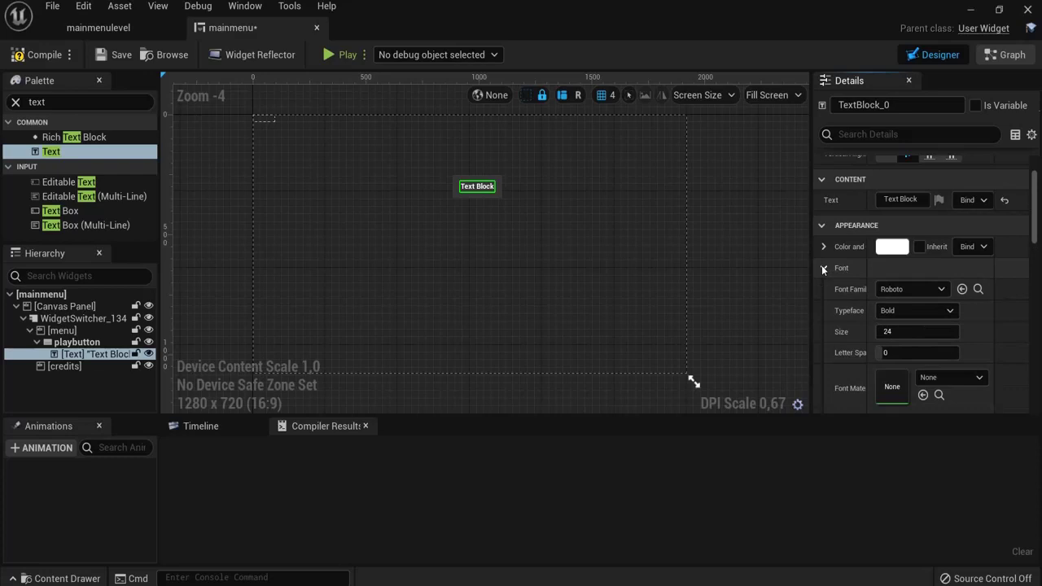
pyautogui.moveTo(908, 332); pyautogui.dragTo(896, 332)
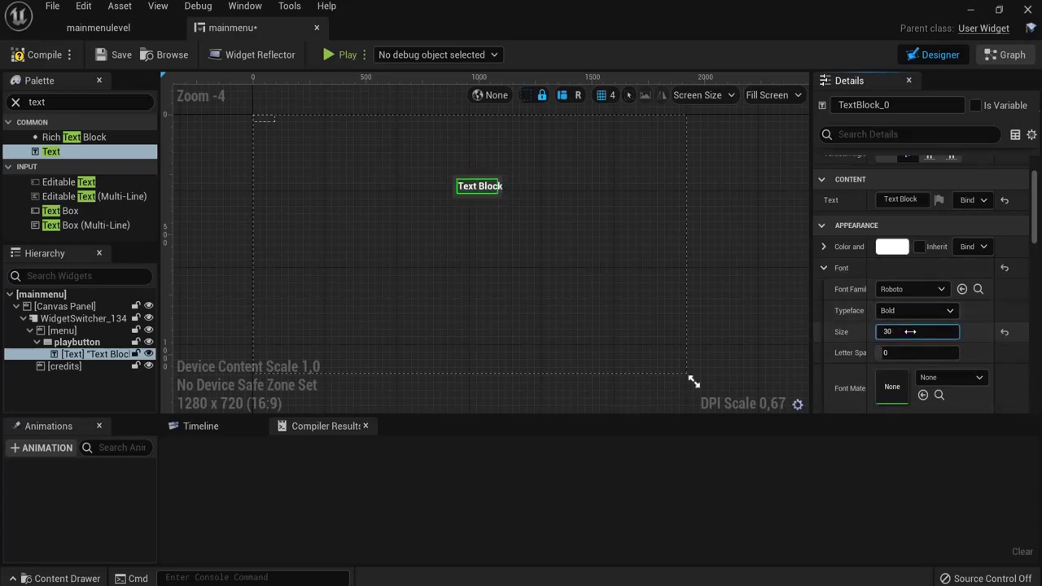
pyautogui.click(1004, 332)
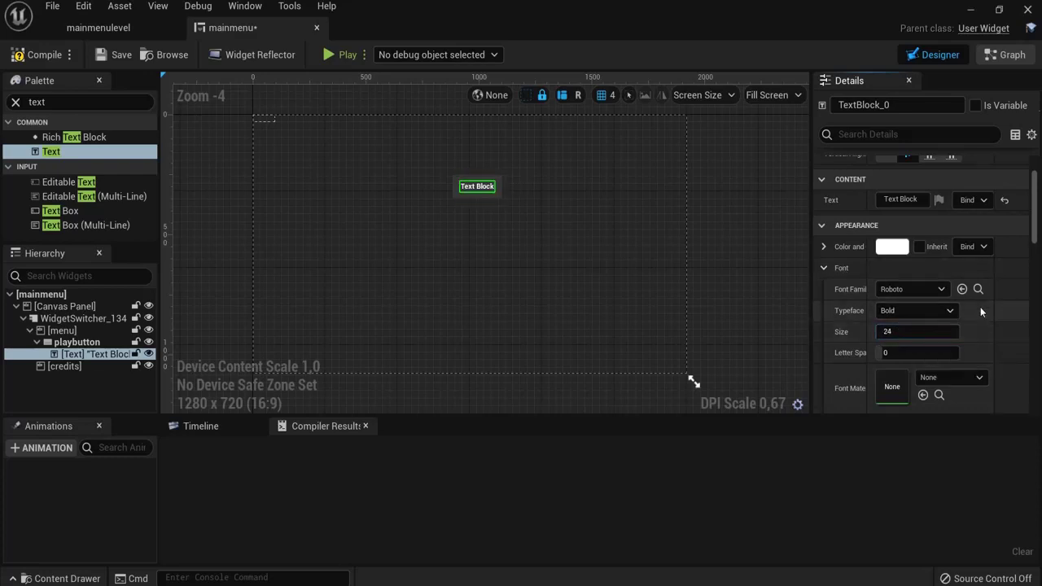
pyautogui.scroll(3, 896, 222)
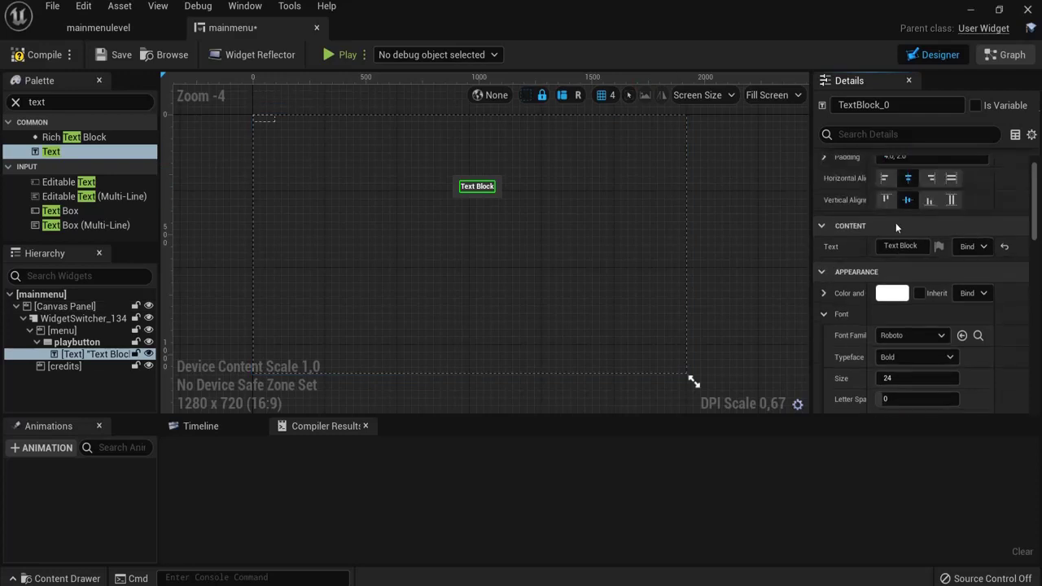
# Rename the text block playtext, set its text to Play, and select playbutton
pyautogui.click(896, 105)
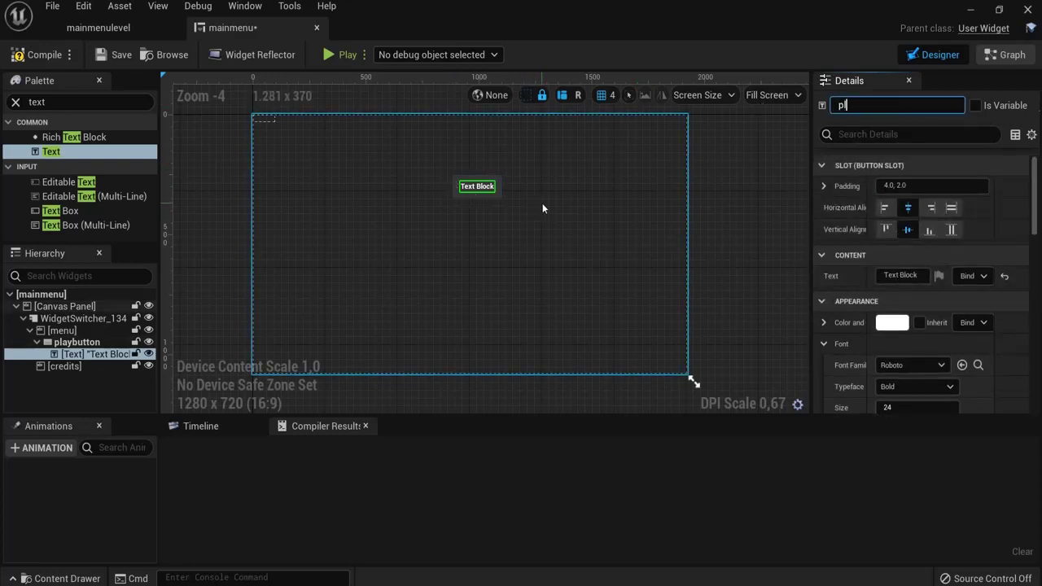
pyautogui.press('Return')
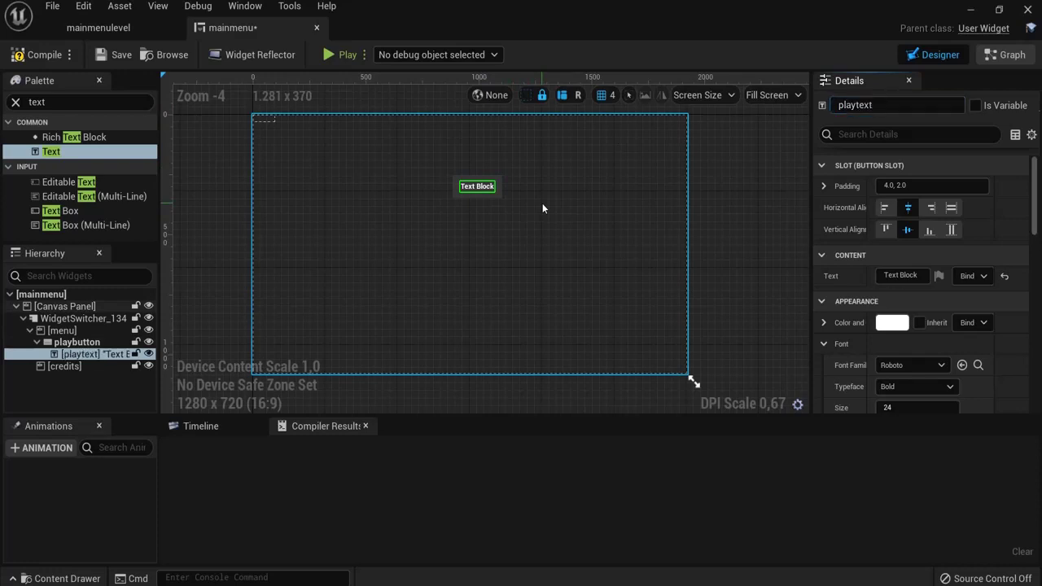
pyautogui.click(901, 275)
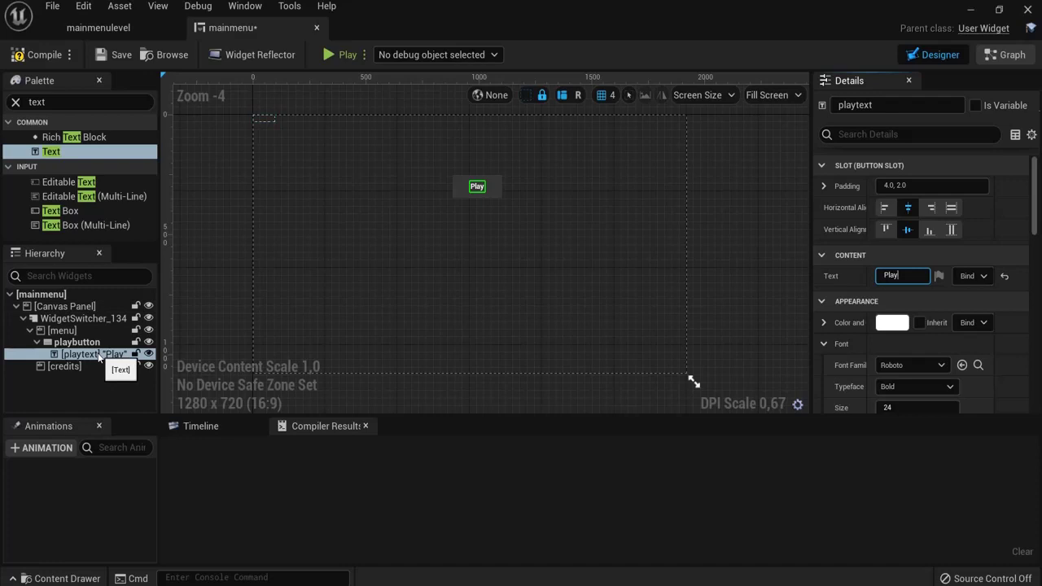
pyautogui.scroll(-2, 904, 303)
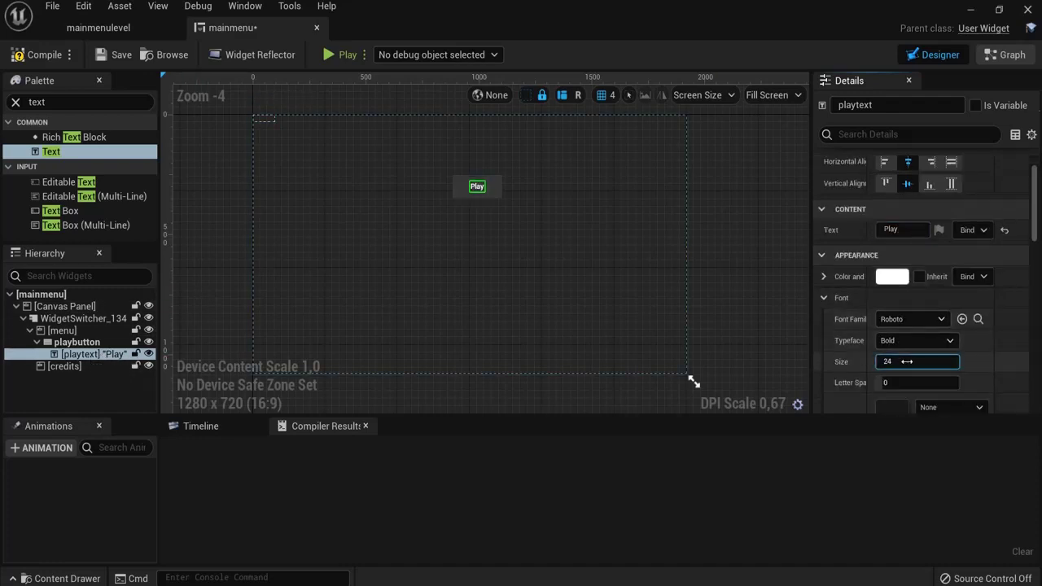
pyautogui.click(65, 343)
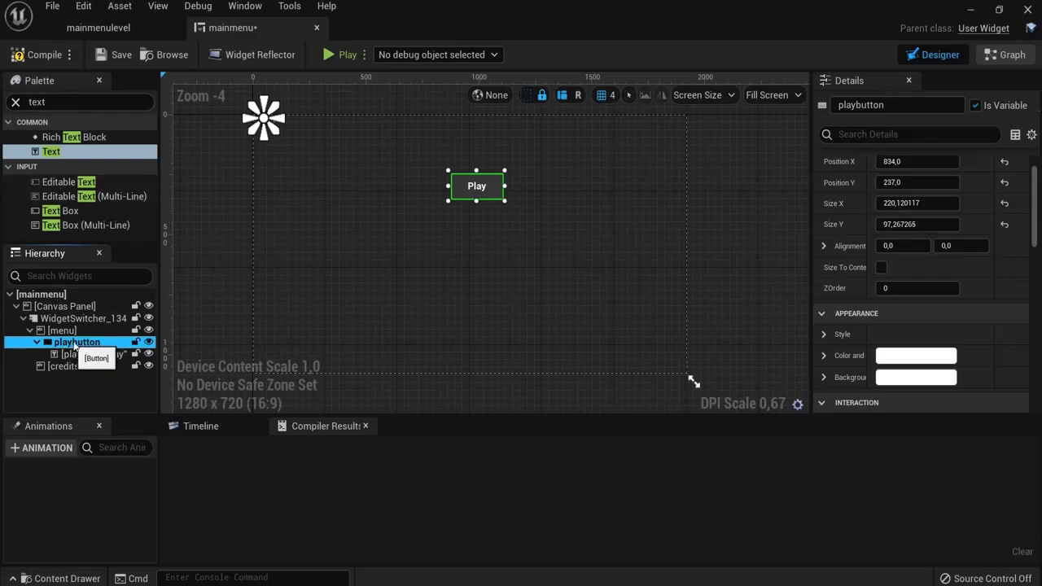
# Duplicate the Play button twice, stacking playbutton_1 and playbutton_2 below the original
pyautogui.hotkey('ctrl', 'd')
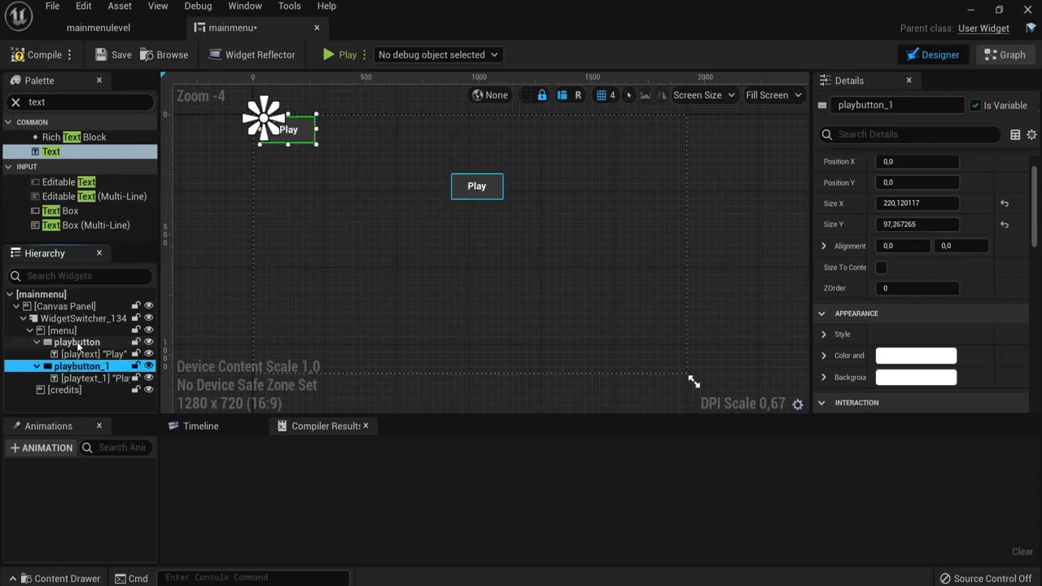
pyautogui.moveTo(299, 139); pyautogui.dragTo(495, 233)
pyautogui.click(71, 371)
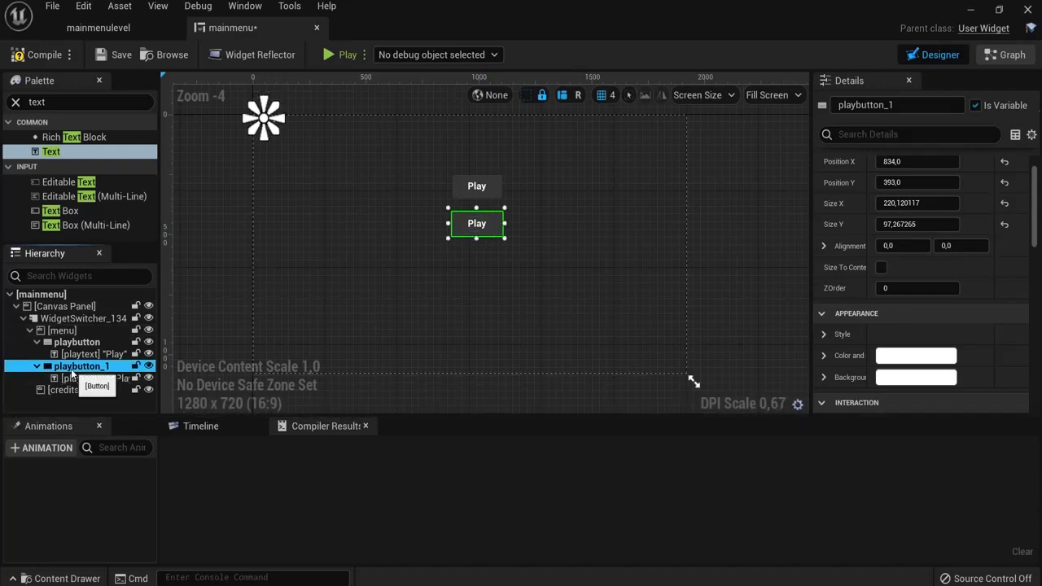
pyautogui.hotkey('ctrl', 'd')
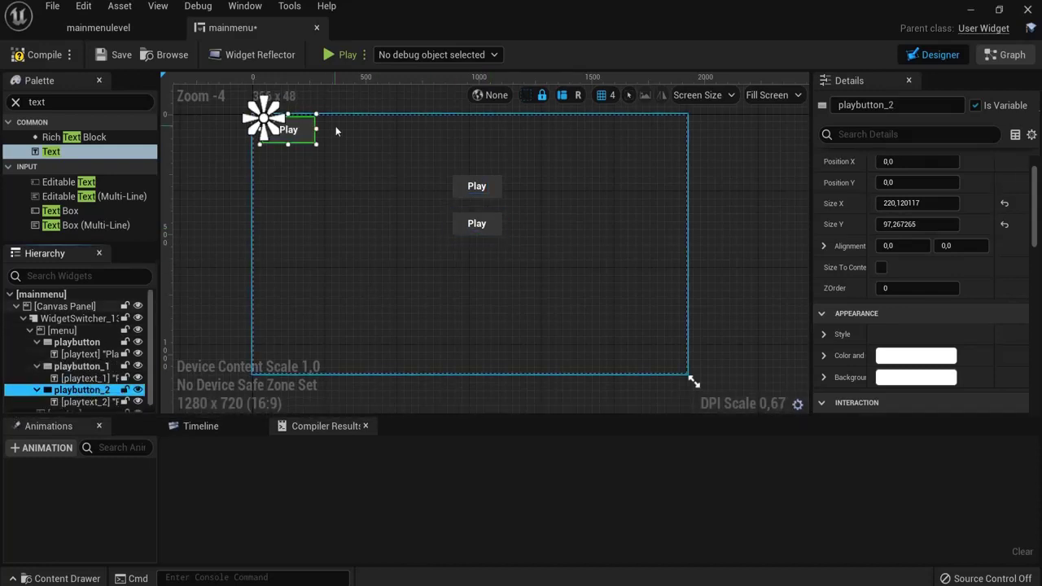
pyautogui.moveTo(309, 140); pyautogui.dragTo(497, 281)
# Duplicate it once more and move playbutton_3 into the credits panel
pyautogui.scroll(-1, 118, 369)
pyautogui.click(82, 388)
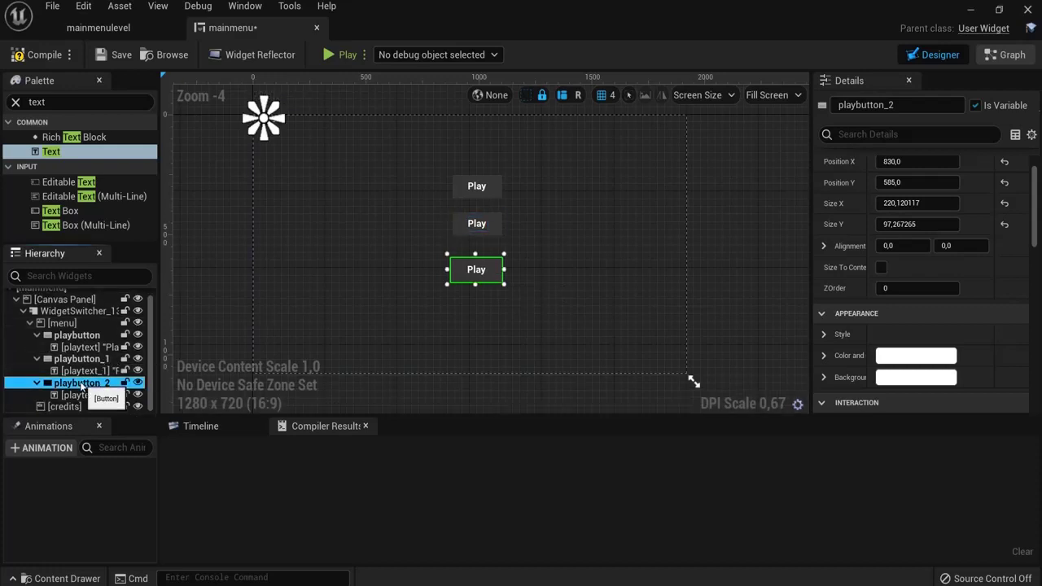
pyautogui.hotkey('ctrl', 'd')
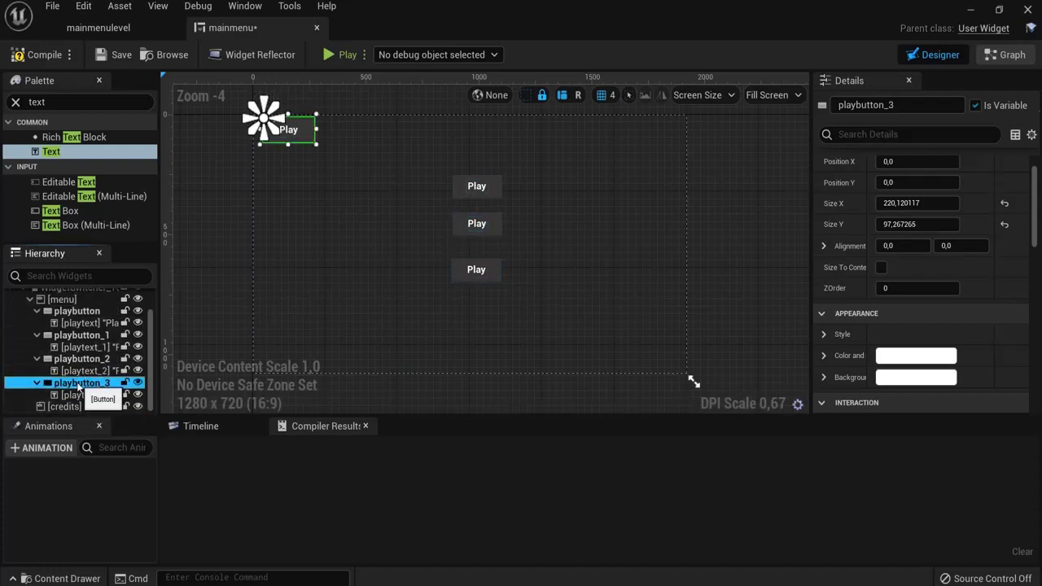
pyautogui.moveTo(78, 389)
pyautogui.mouseDown()
pyautogui.moveTo(81, 414)
pyautogui.moveTo(69, 407)
pyautogui.mouseUp()
# Show the credits panel and move its button near the bottom centre
pyautogui.scroll(3, 71, 374)
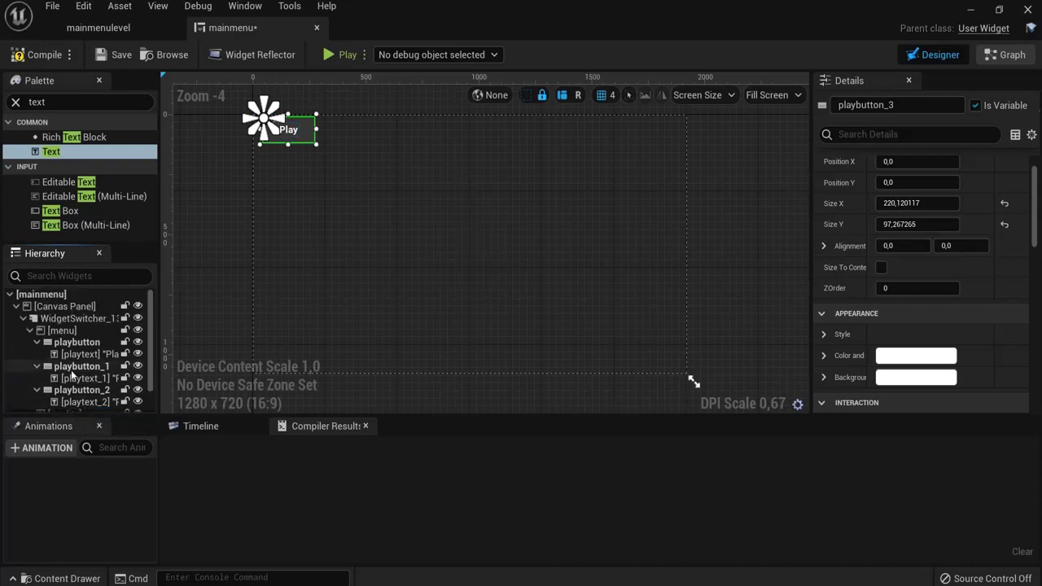
pyautogui.click(71, 343)
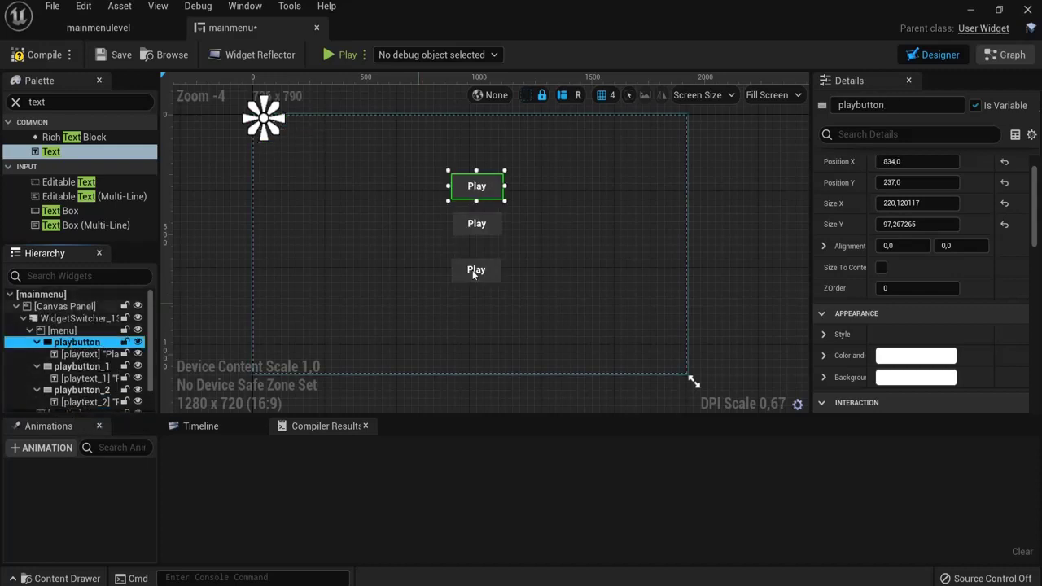
pyautogui.scroll(-1, 104, 369)
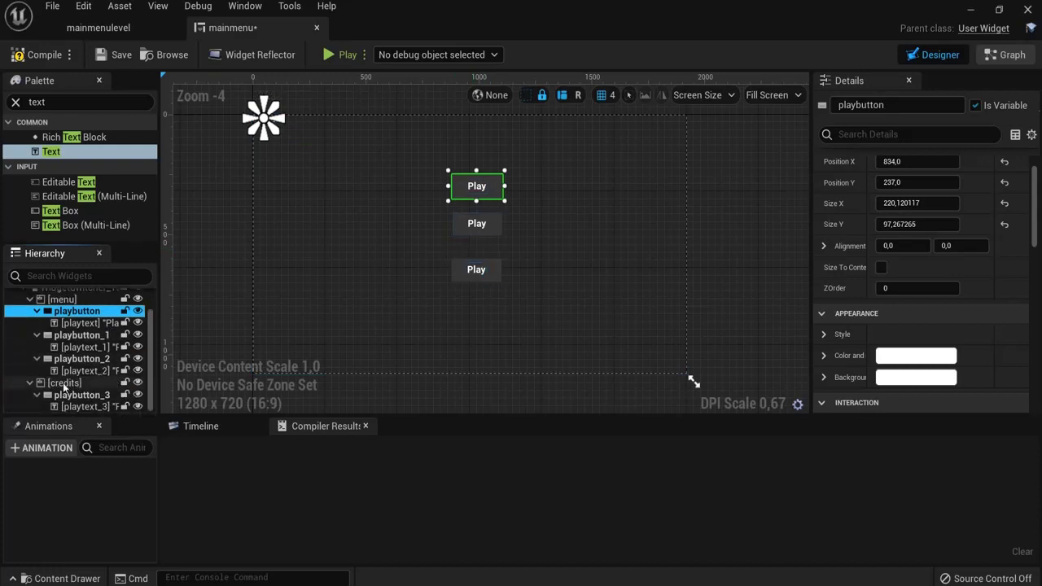
pyautogui.click(67, 383)
pyautogui.click(71, 397)
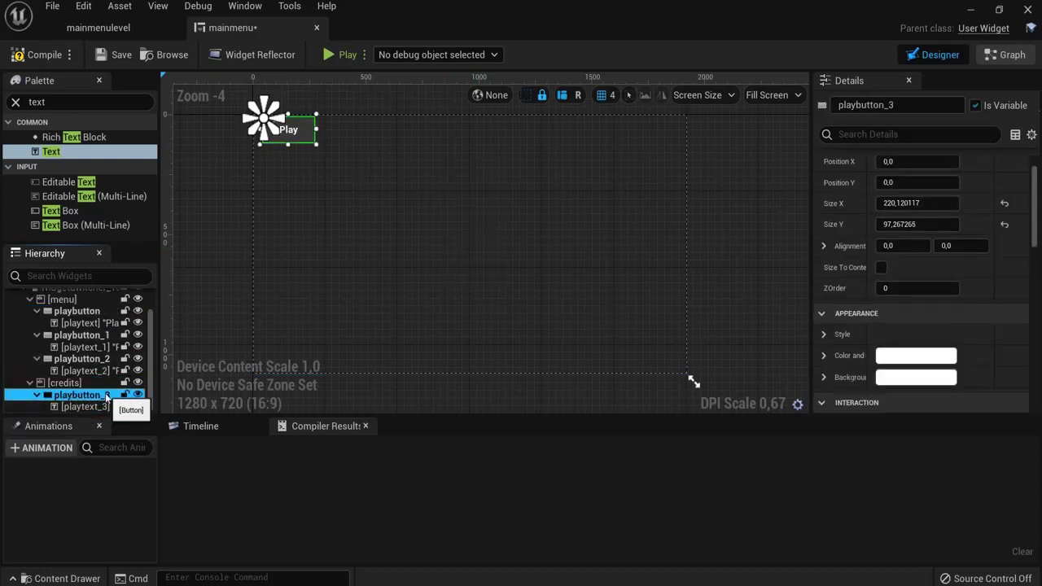
pyautogui.moveTo(306, 138); pyautogui.dragTo(485, 332)
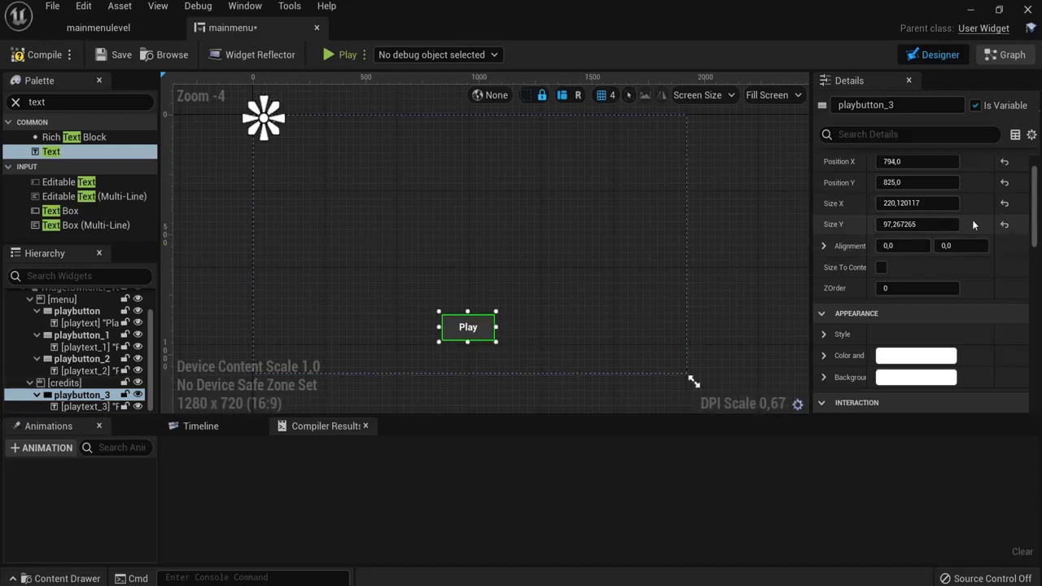
# Change the credits button's label to 'back' and rename its text block backtomenu
pyautogui.click(468, 327)
pyautogui.scroll(1, 950, 199)
pyautogui.click(903, 276)
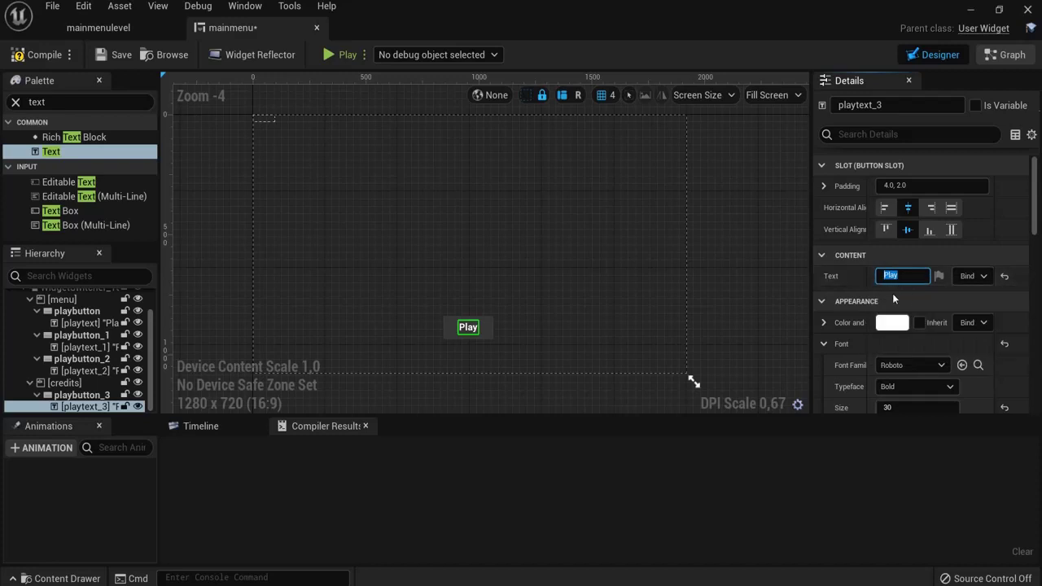
pyautogui.write('back')
pyautogui.click(914, 109)
pyautogui.write('backtomenu')
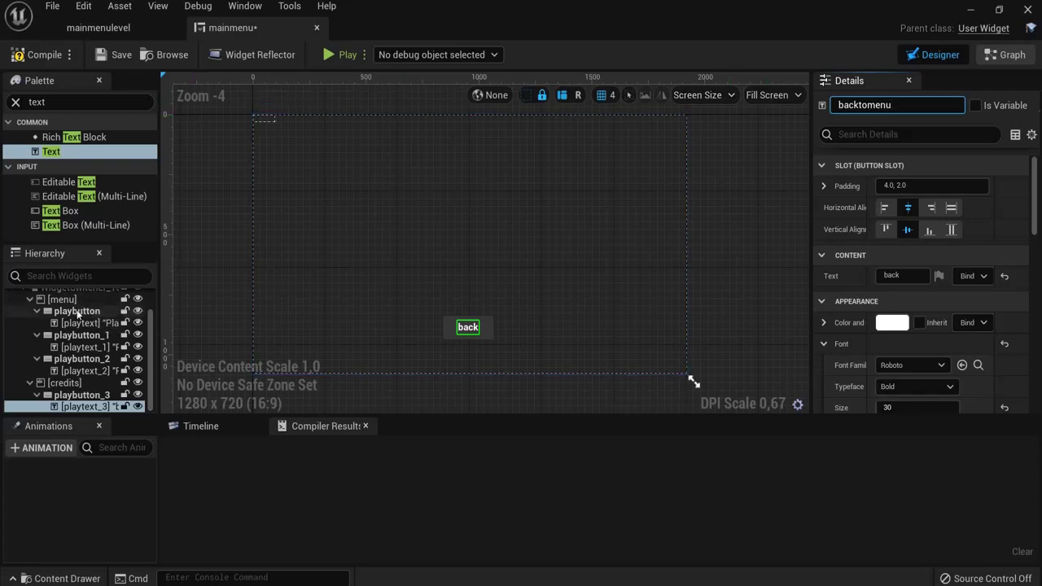
pyautogui.press('Return')
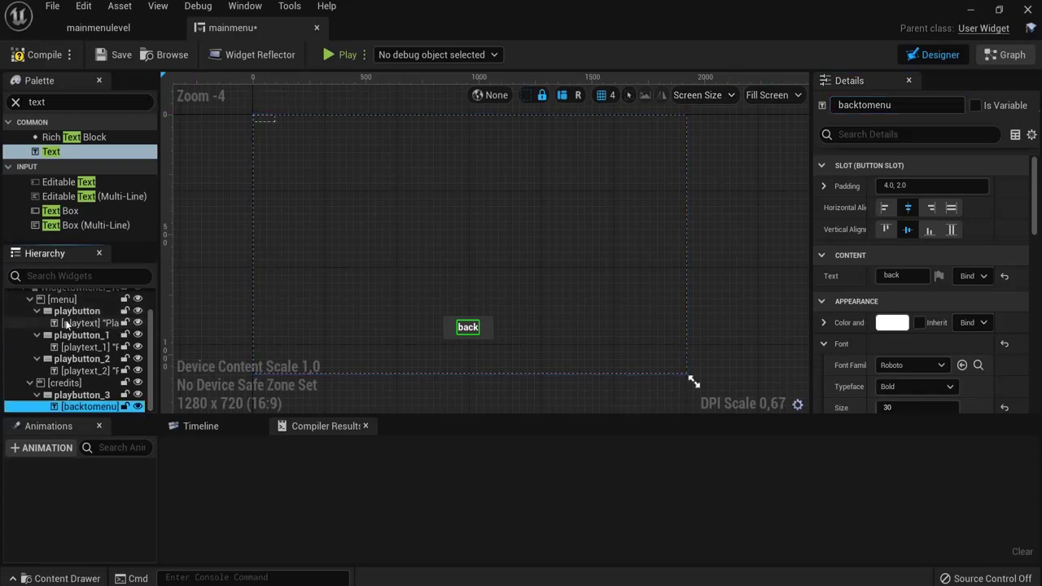
# Rename the second button creditsbutton and set its label to 'Credits'
pyautogui.click(74, 335)
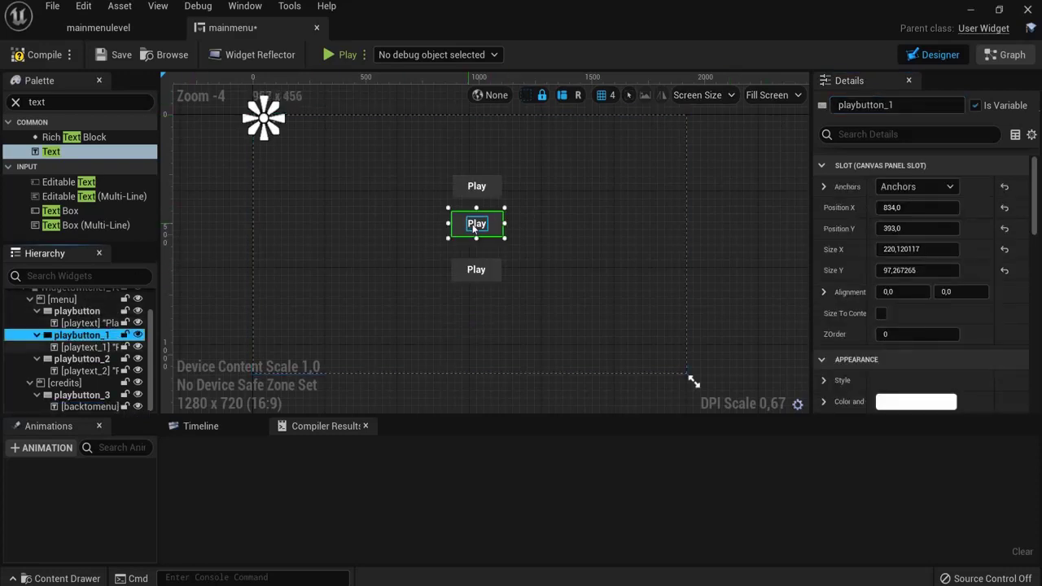
pyautogui.click(919, 105)
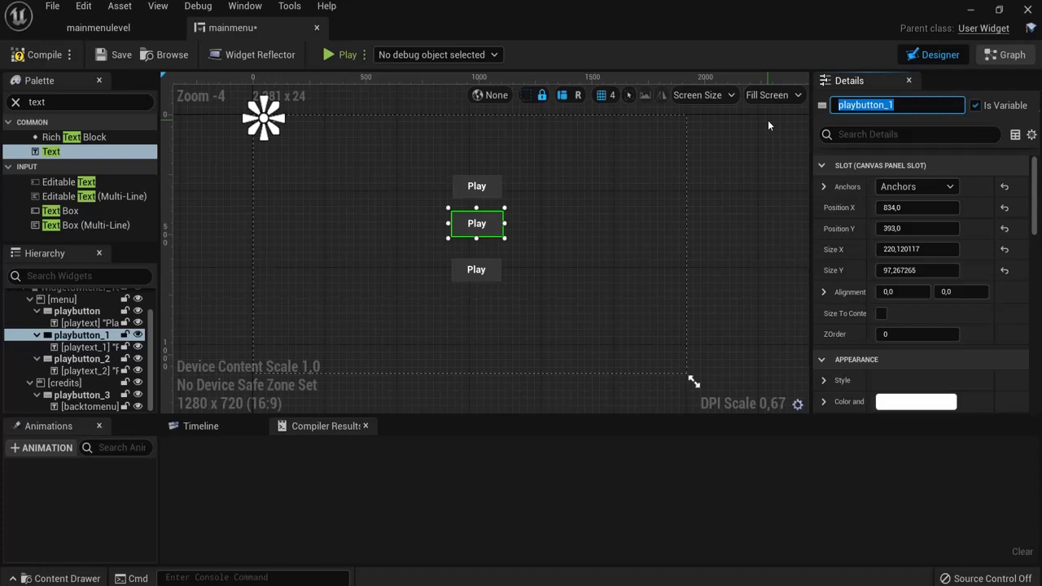
pyautogui.write('creditsbutton')
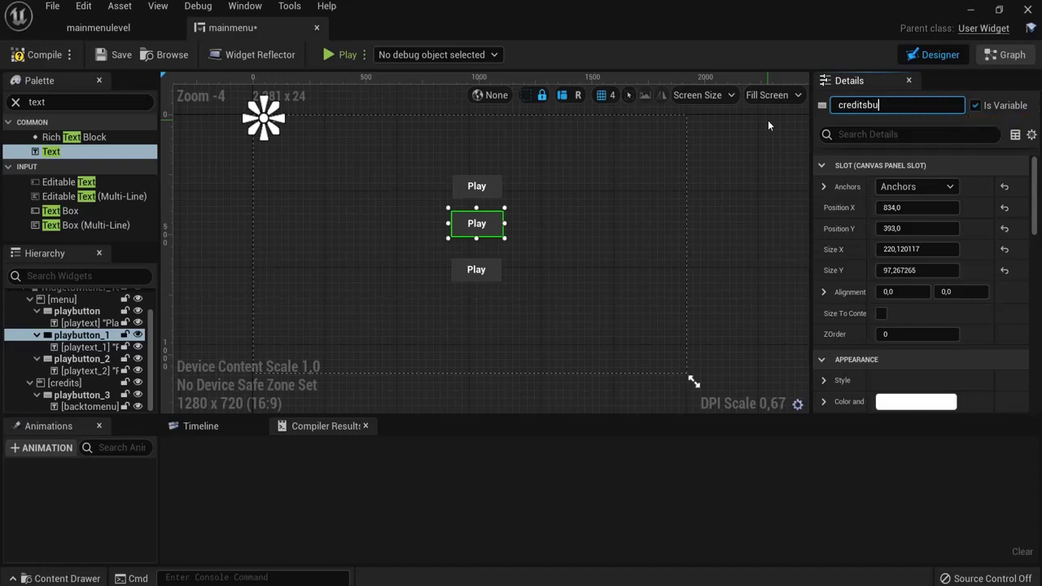
pyautogui.click(477, 226)
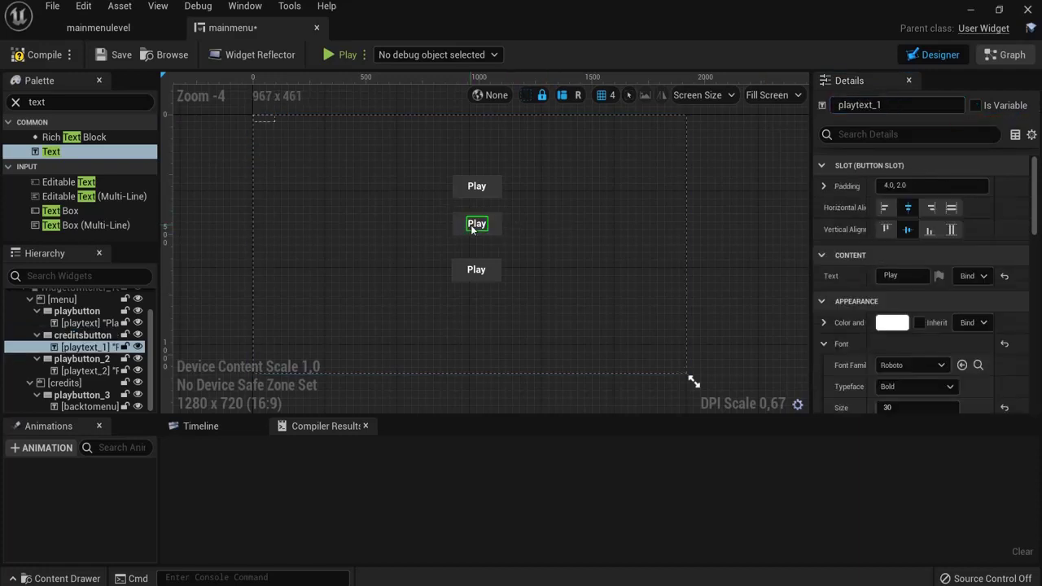
pyautogui.click(903, 275)
pyautogui.write('Credits')
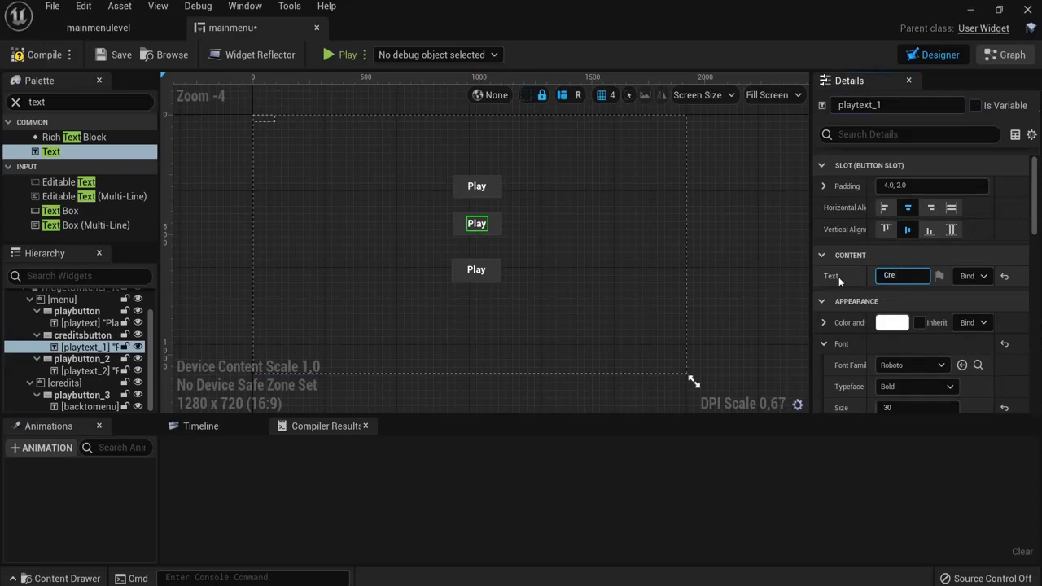
pyautogui.press('Return')
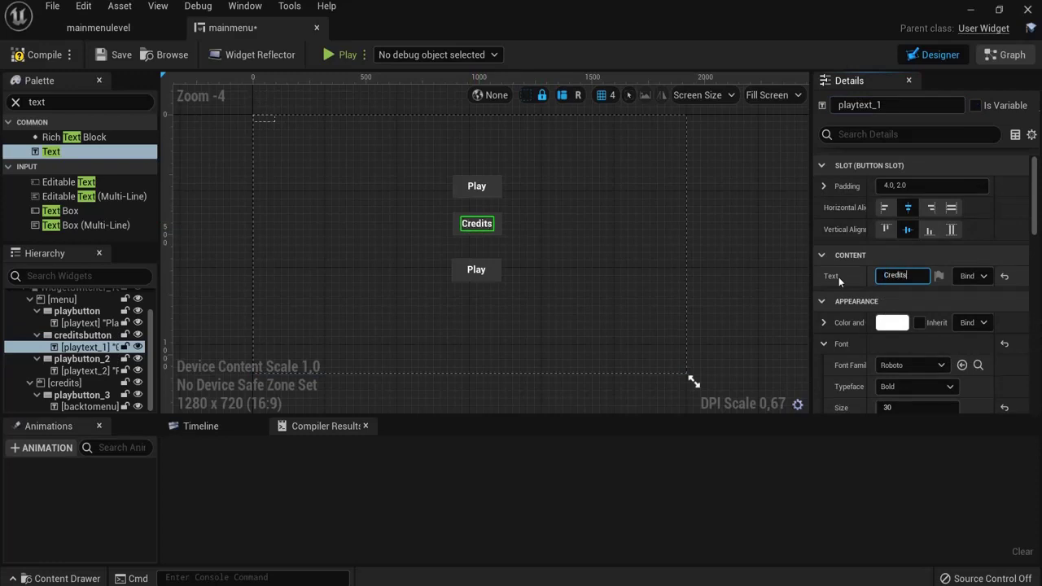
# Rename the lowest button quitbutton, its text block quittext, and label it 'Quit'
pyautogui.click(491, 269)
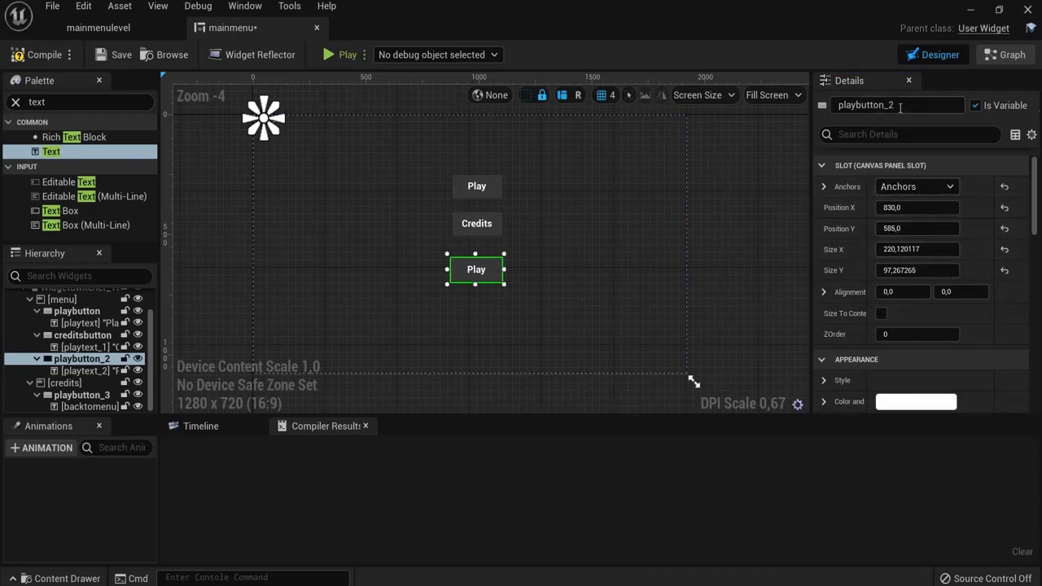
pyautogui.click(896, 105)
pyautogui.write('quitbutton')
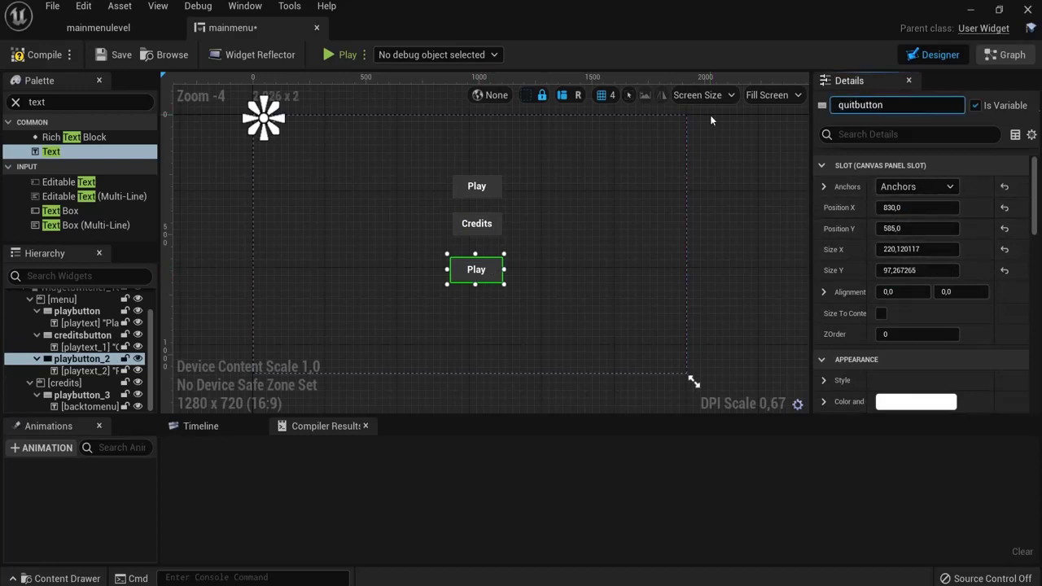
pyautogui.click(476, 270)
pyautogui.click(884, 105)
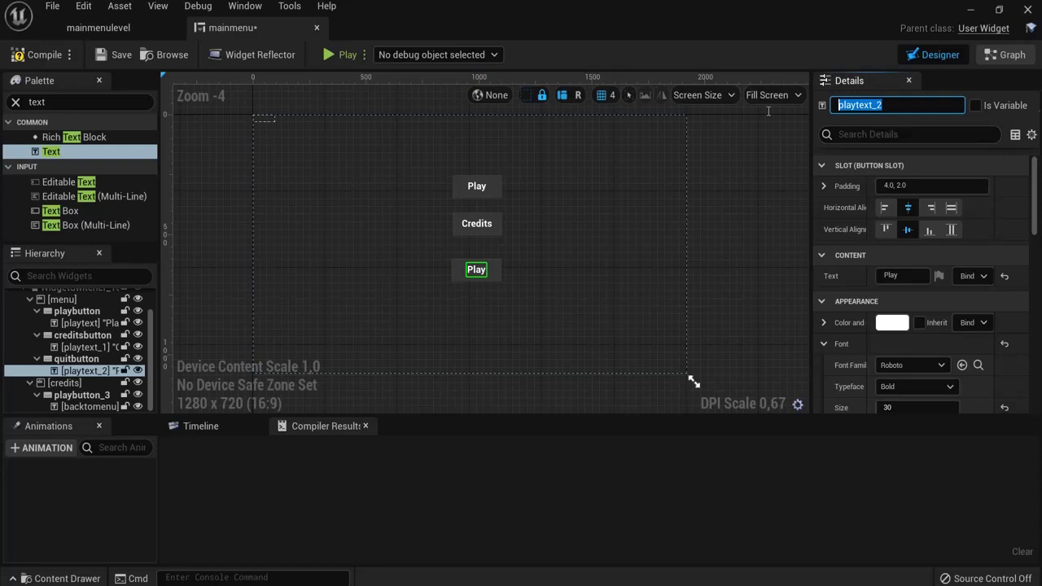
pyautogui.write('quittext')
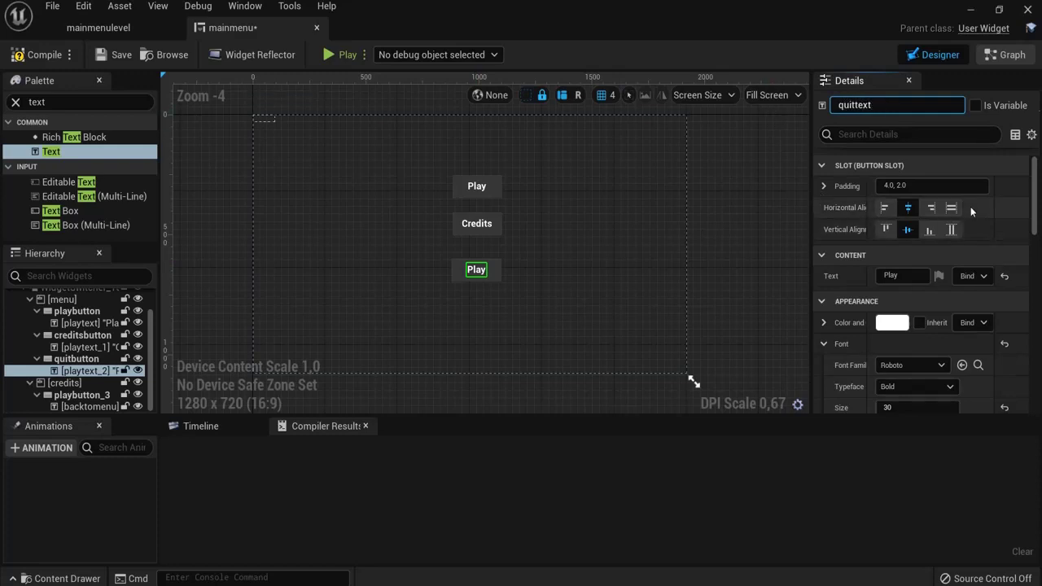
pyautogui.click(900, 275)
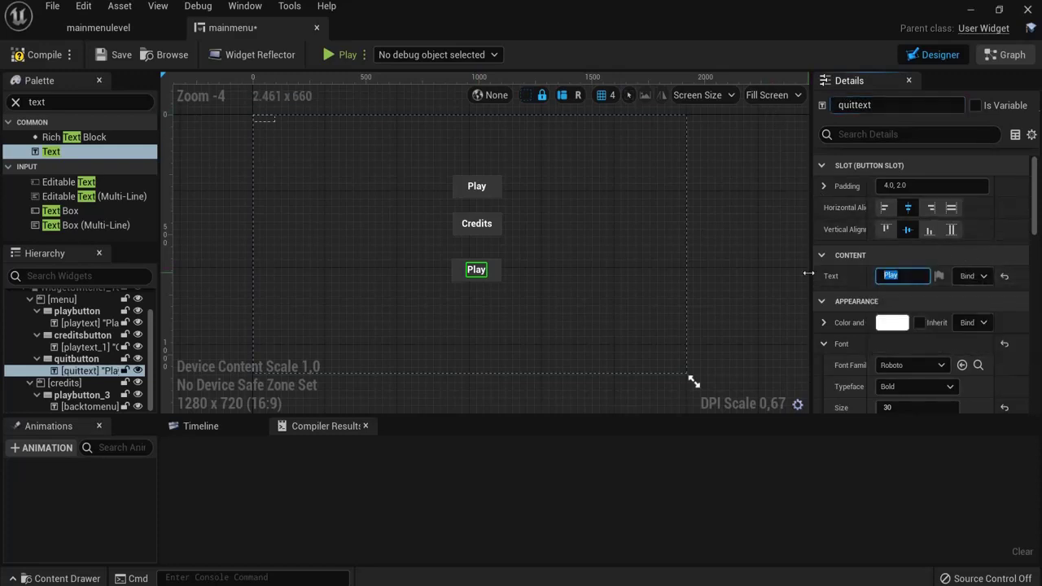
pyautogui.write('Quit')
pyautogui.click(772, 254)
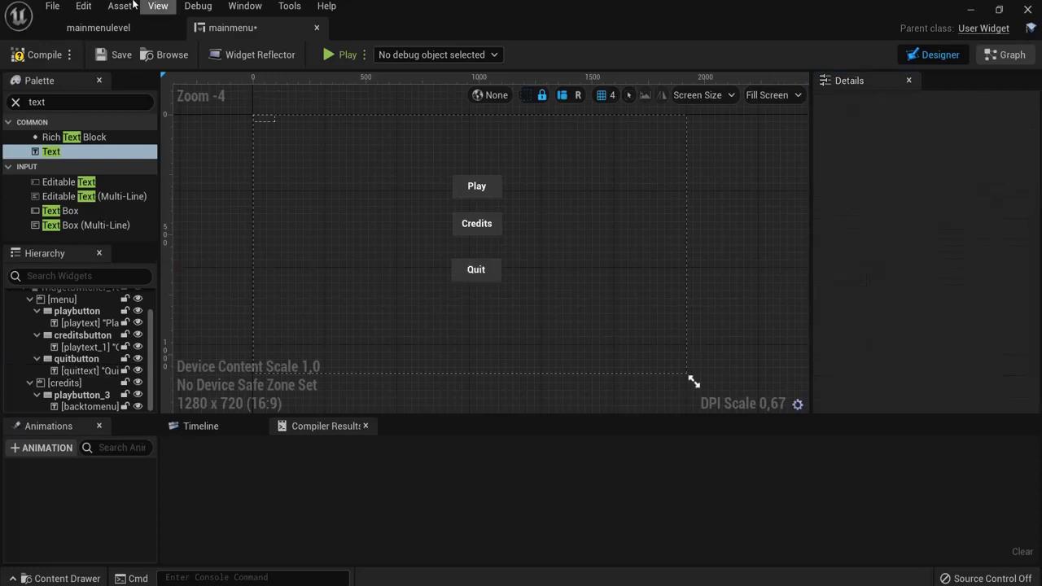
pyautogui.click(31, 55)
pyautogui.click(121, 54)
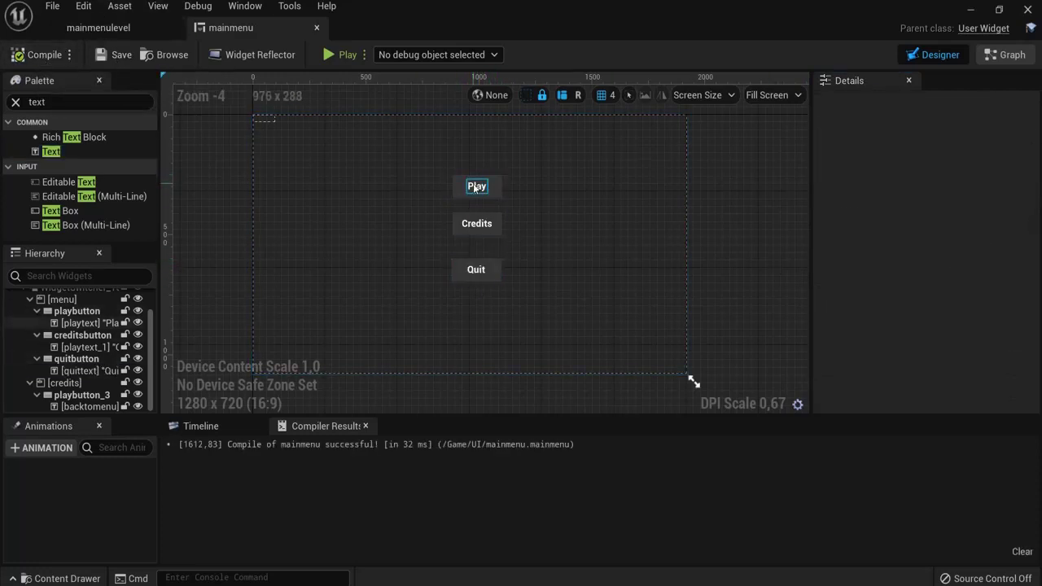
pyautogui.scroll(2, 473, 254)
pyautogui.click(473, 148)
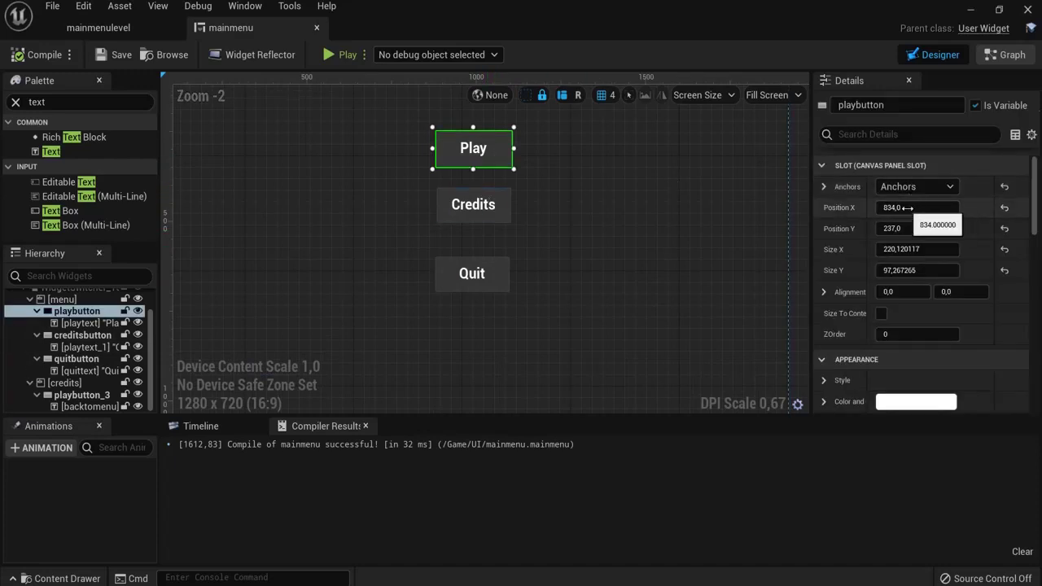
pyautogui.moveTo(913, 206); pyautogui.dragTo(841, 207)
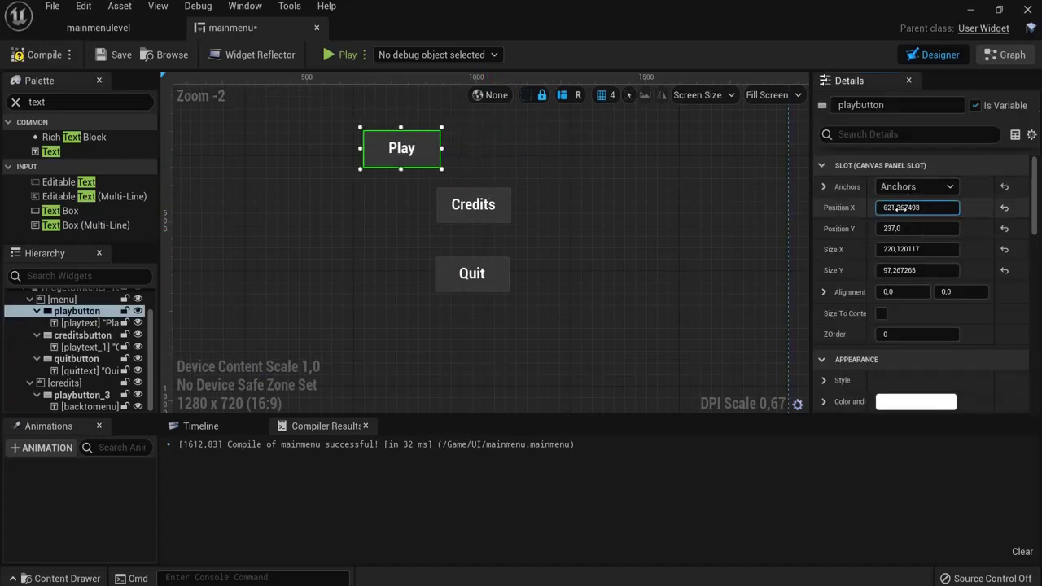
pyautogui.hotkey('ctrl', 'z')
pyautogui.click(456, 125)
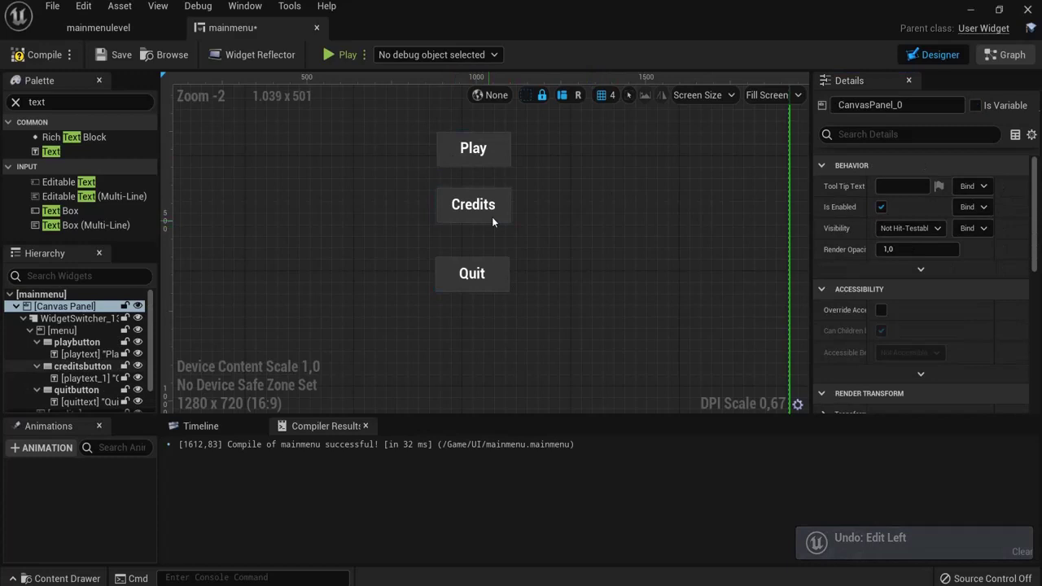
pyautogui.click(502, 163)
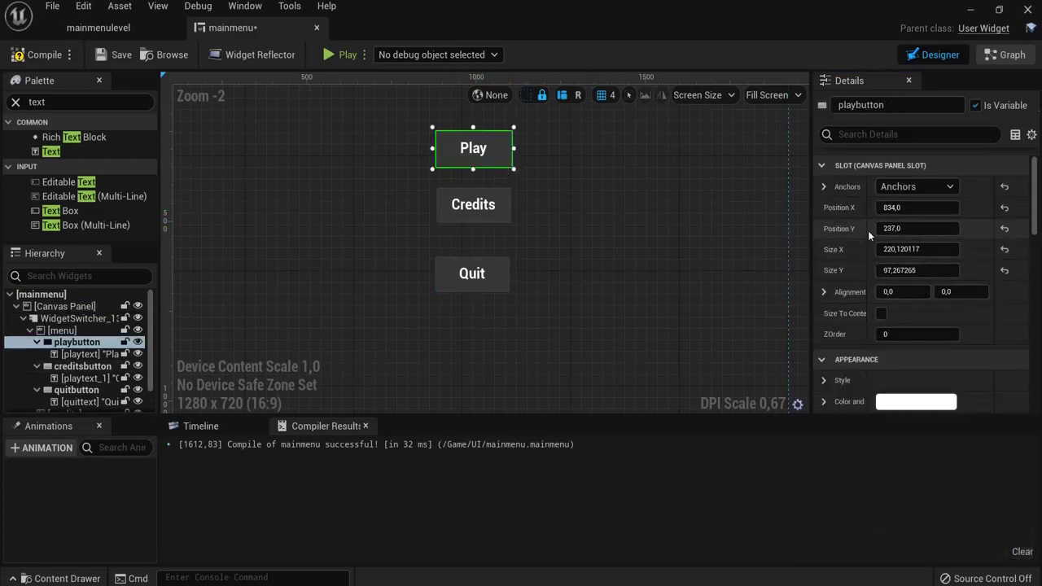
pyautogui.click(498, 165)
pyautogui.scroll(-2, 877, 286)
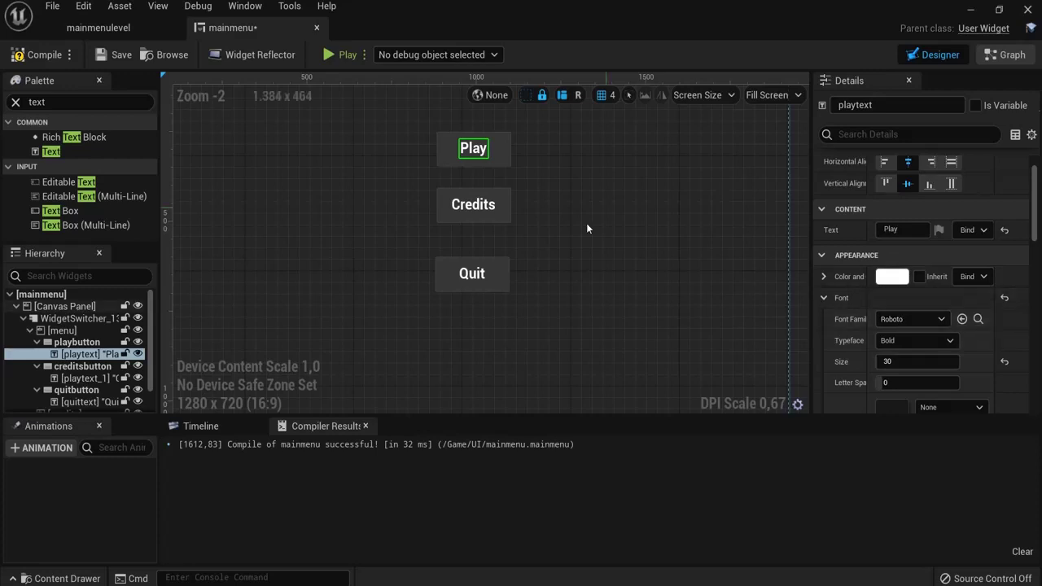
pyautogui.scroll(-1, 524, 232)
pyautogui.scroll(-1, 517, 234)
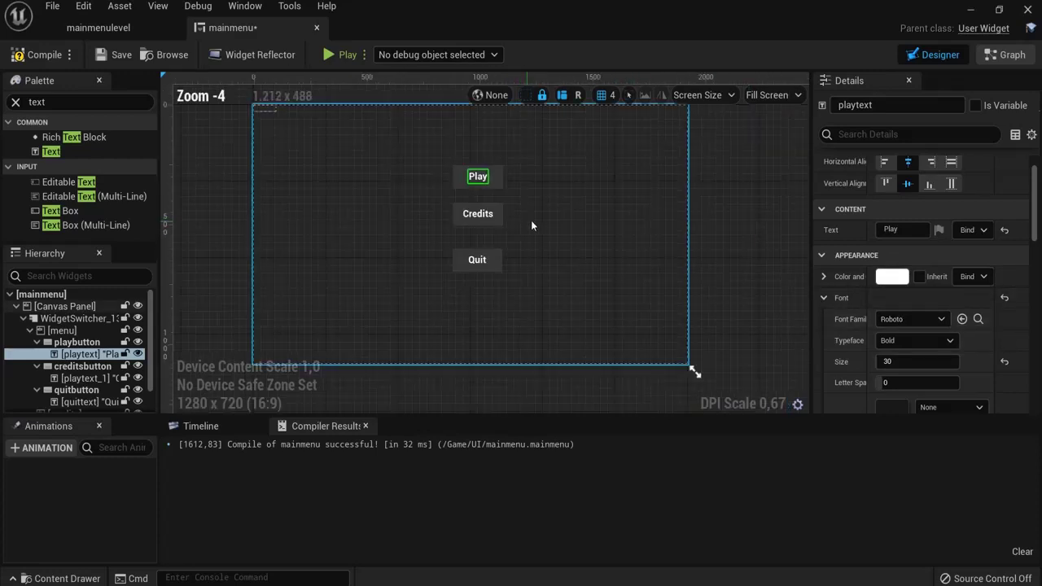
pyautogui.click(570, 210)
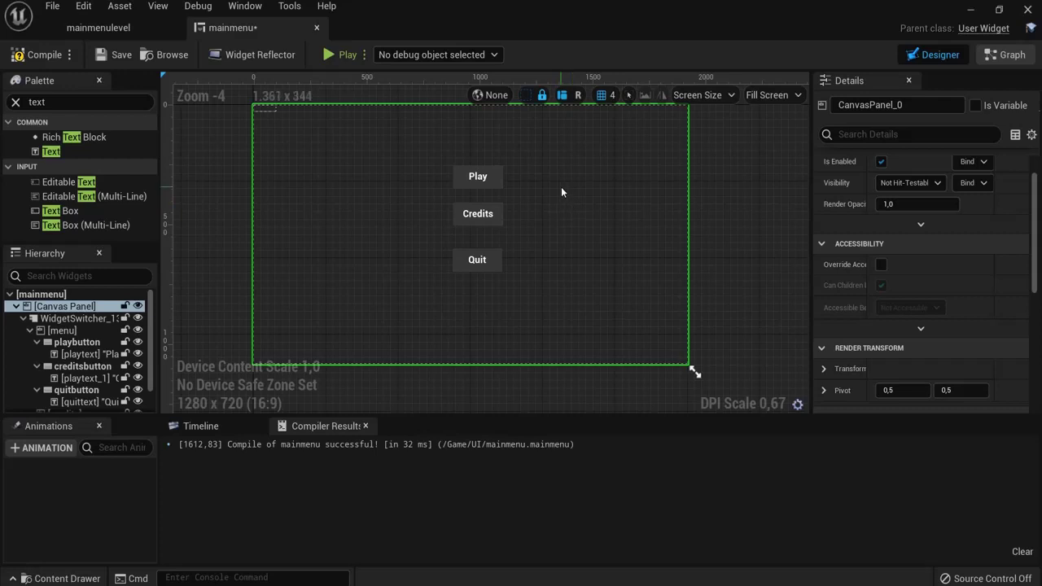
# Add an On Clicked event for the Play button
pyautogui.click(501, 173)
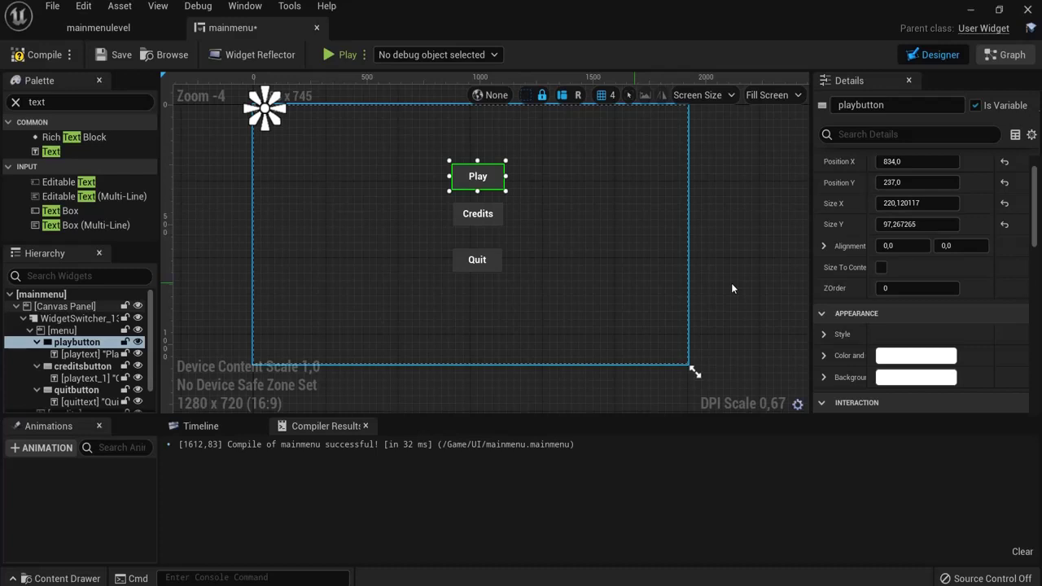
pyautogui.scroll(-4, 882, 306)
pyautogui.scroll(-10, 871, 318)
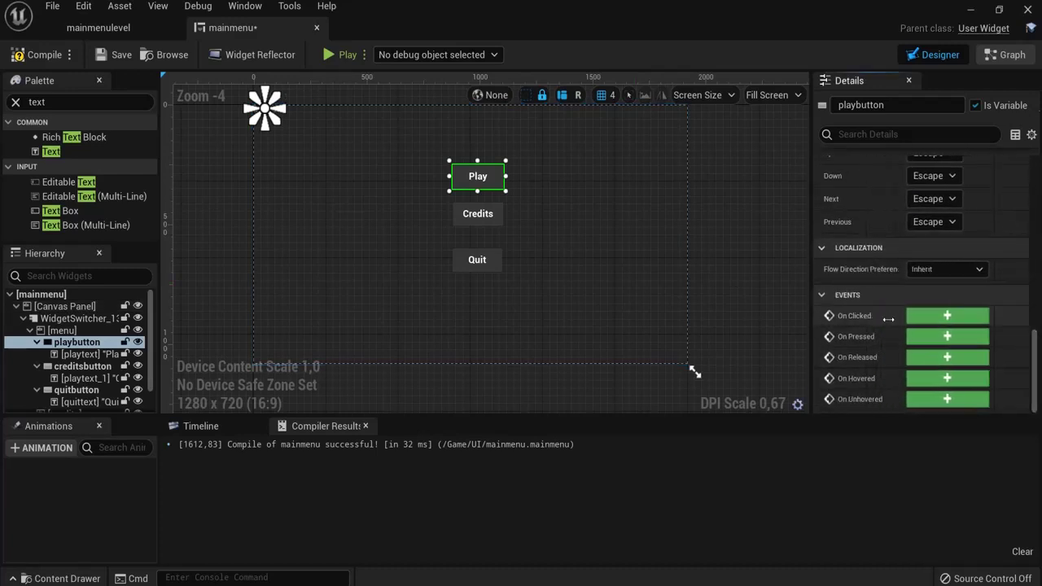
pyautogui.click(944, 316)
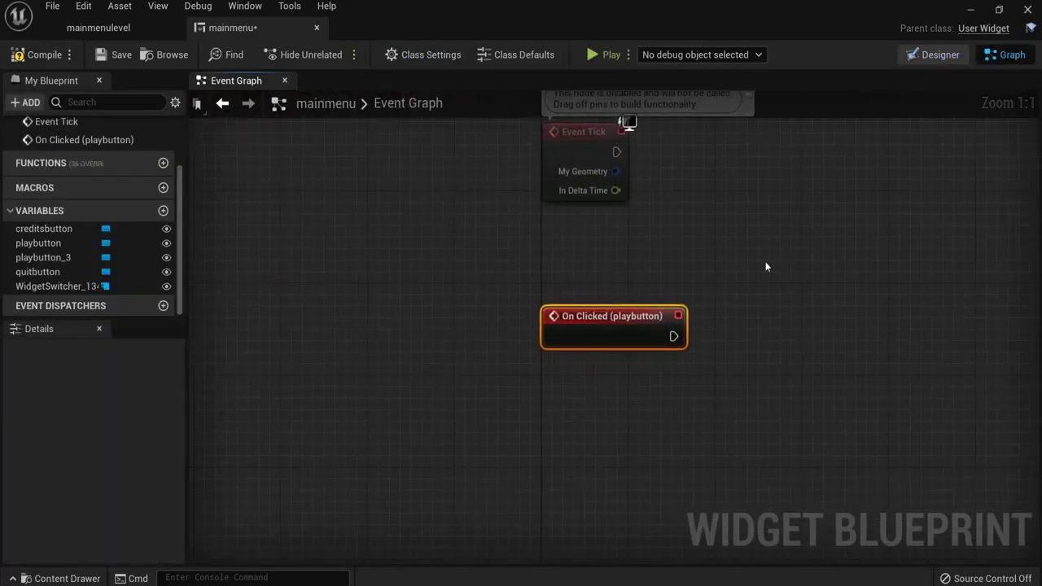
pyautogui.moveTo(766, 266); pyautogui.dragTo(541, 182, button='right')
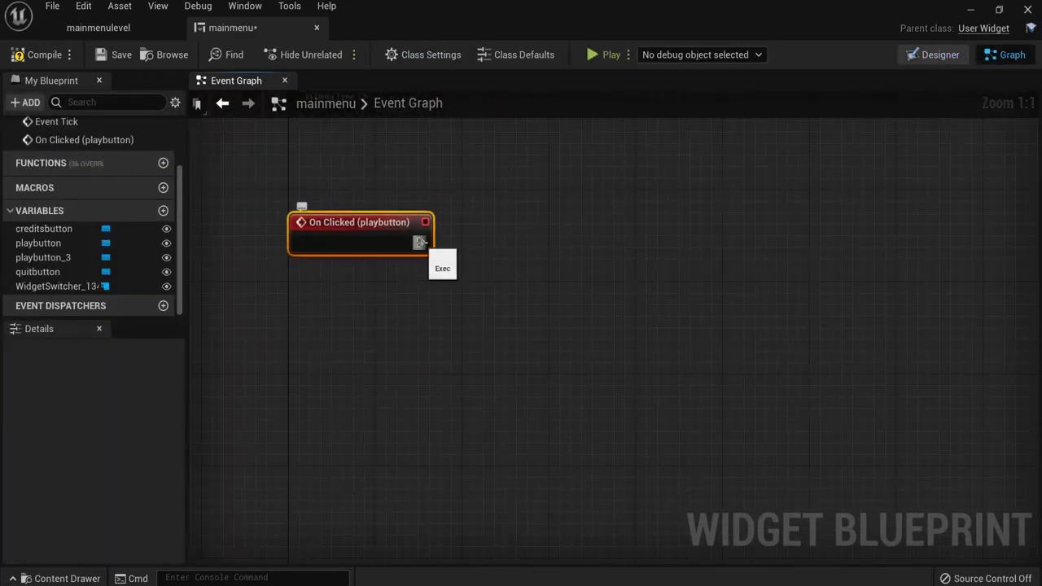
# Connect an Open Level (by Object Reference) node targeting ThirdPersonExampleMap to the event
pyautogui.moveTo(421, 242); pyautogui.dragTo(537, 247)
pyautogui.write('op')
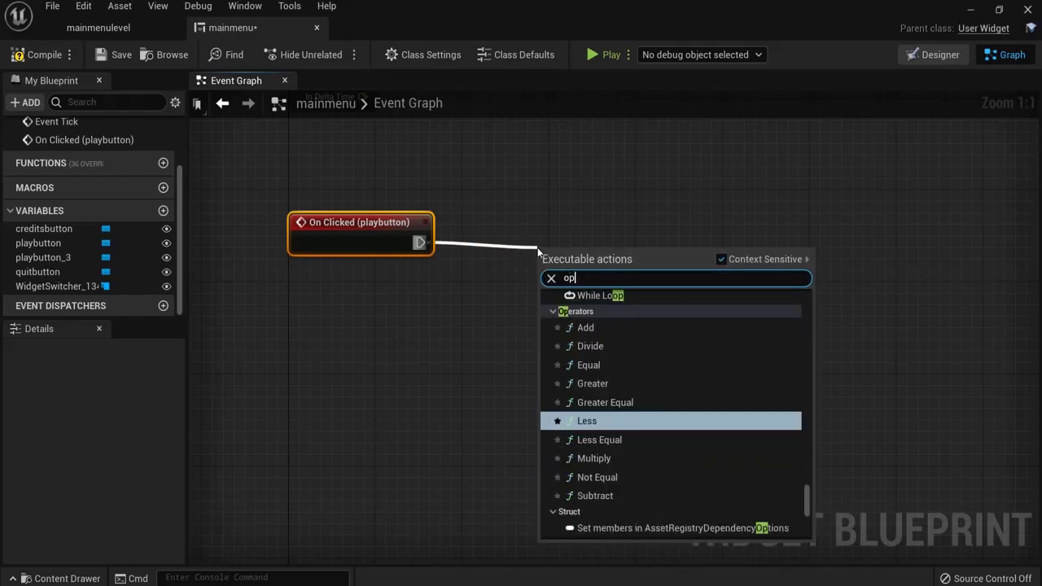
pyautogui.write('en le')
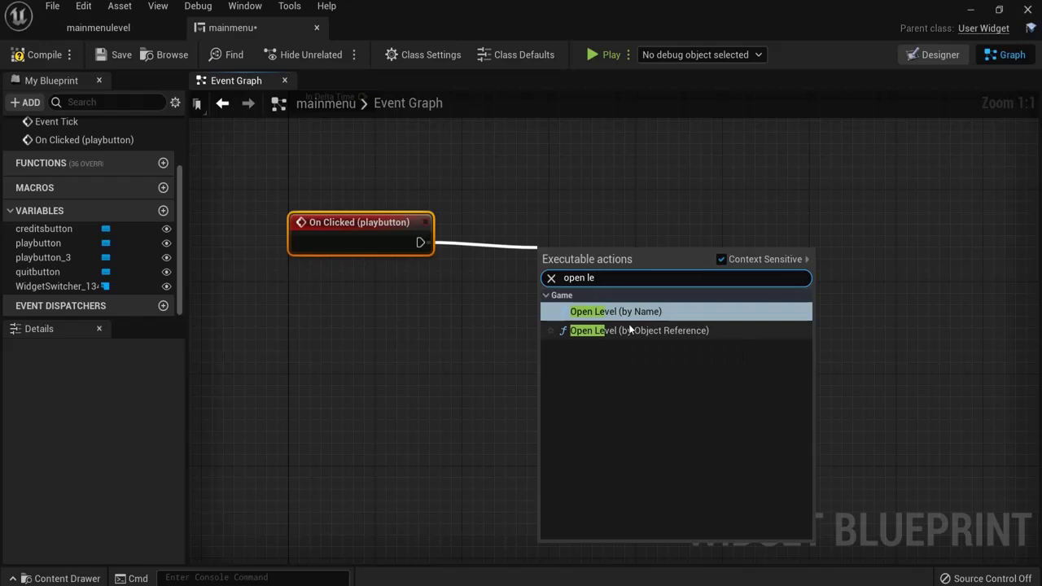
pyautogui.click(626, 330)
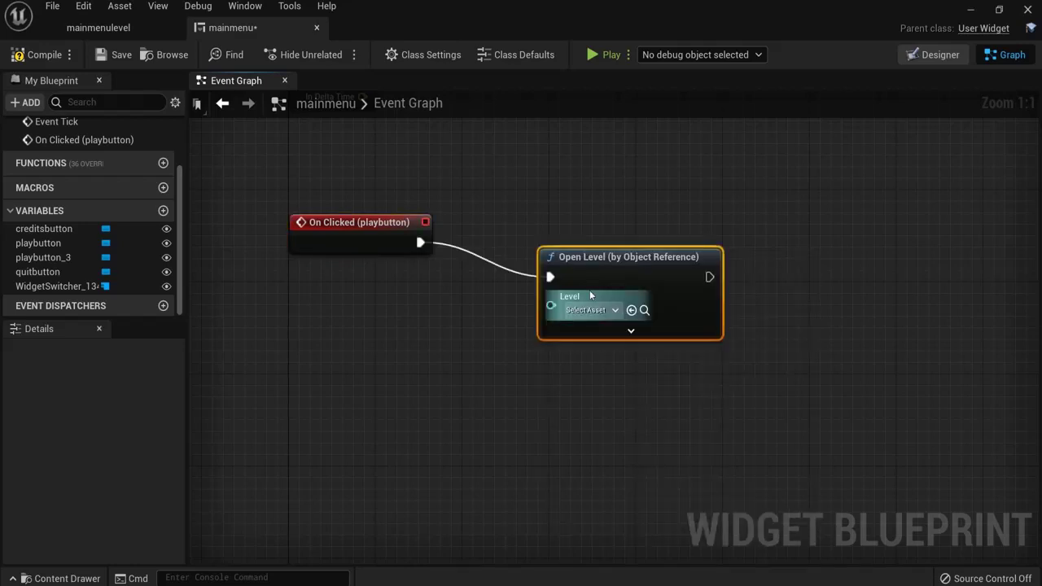
pyautogui.moveTo(618, 257); pyautogui.dragTo(614, 226)
pyautogui.click(603, 276)
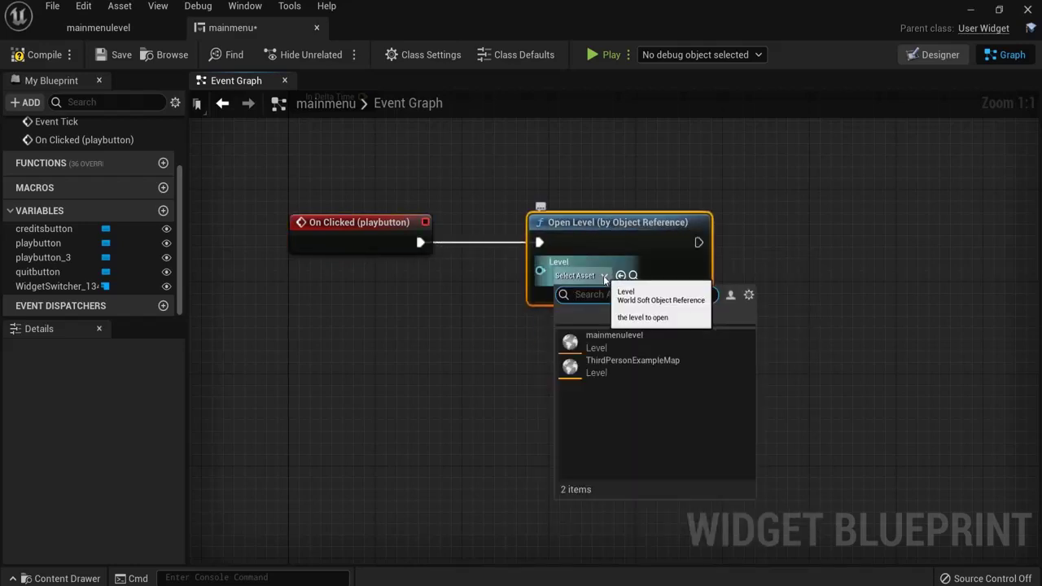
pyautogui.click(602, 366)
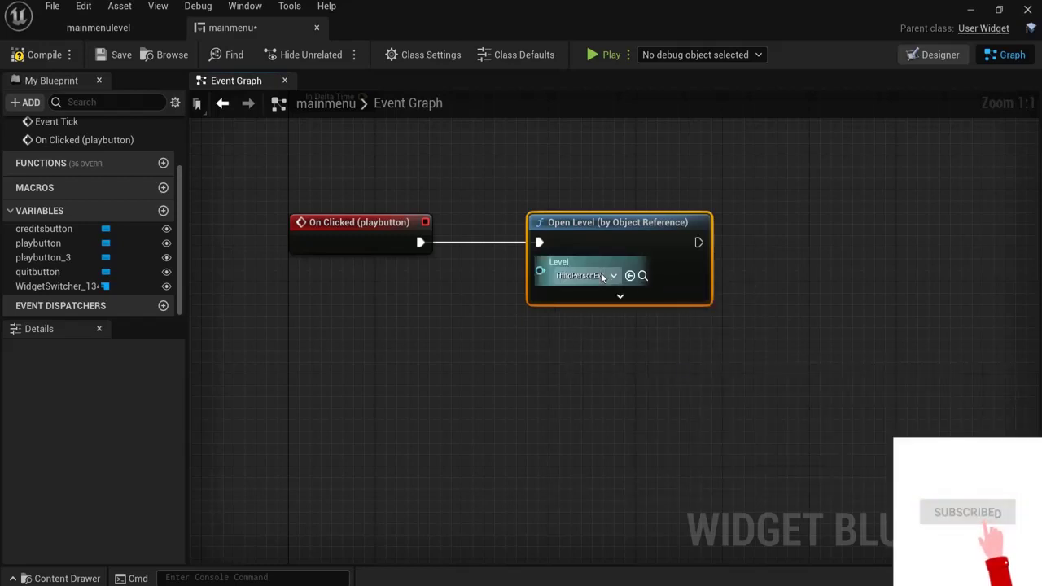
pyautogui.moveTo(620, 226); pyautogui.dragTo(728, 227)
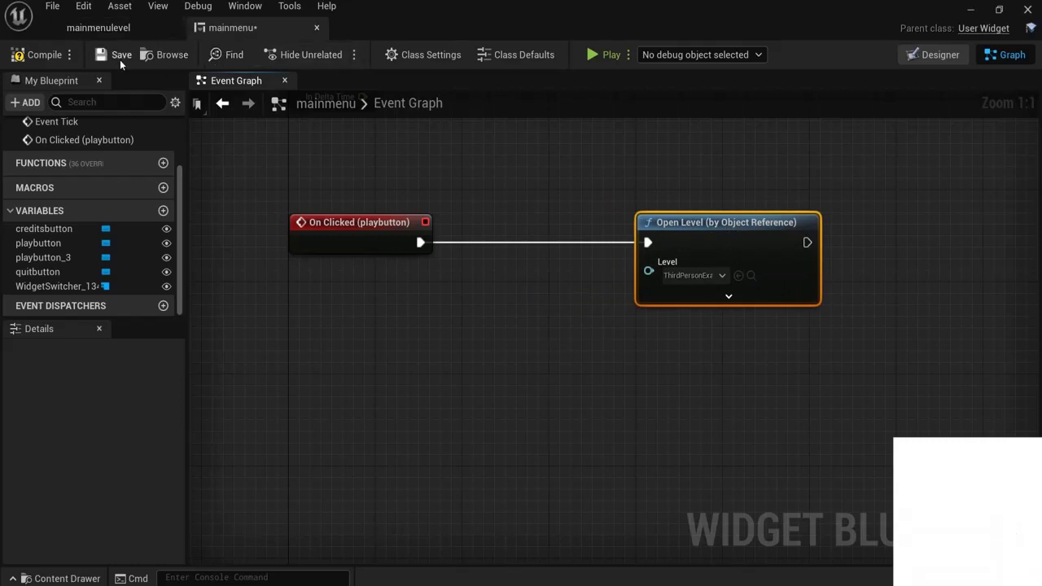
# Open the mainmenulevel Level Blueprint, then close it and return to the menu graph
pyautogui.click(57, 27)
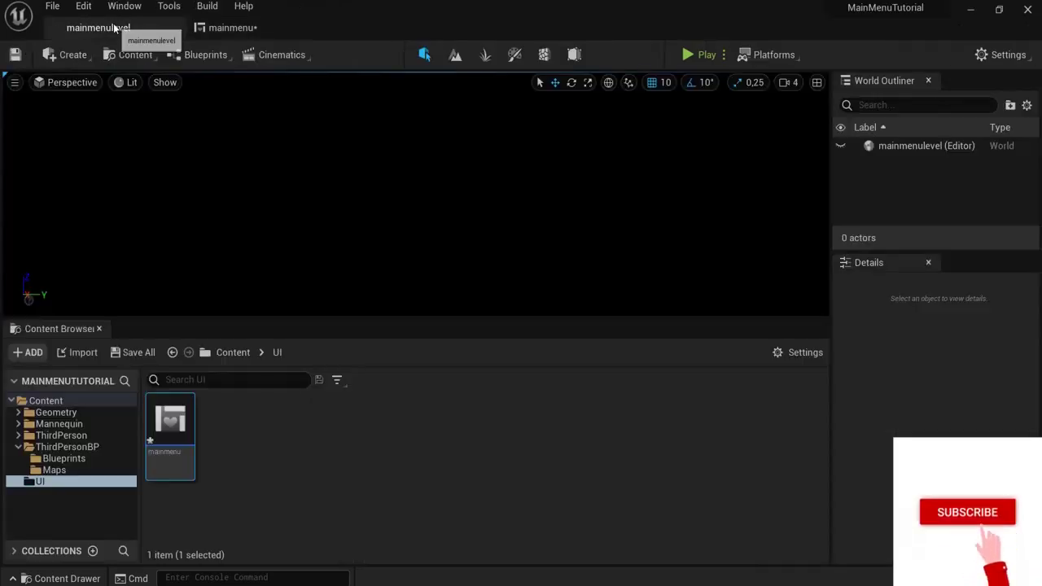
pyautogui.click(206, 55)
pyautogui.click(268, 158)
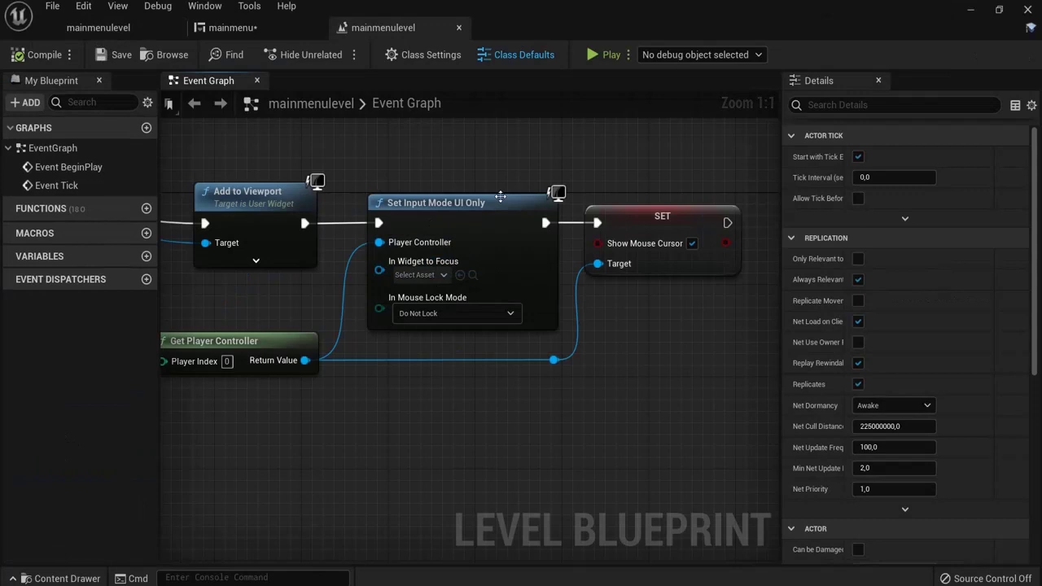
pyautogui.moveTo(461, 210)
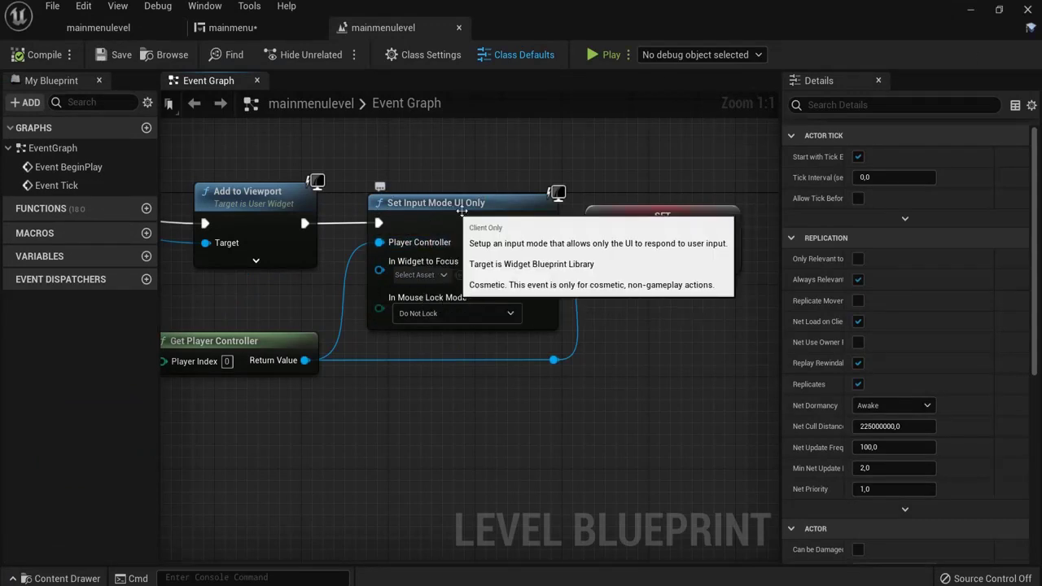
pyautogui.click(459, 28)
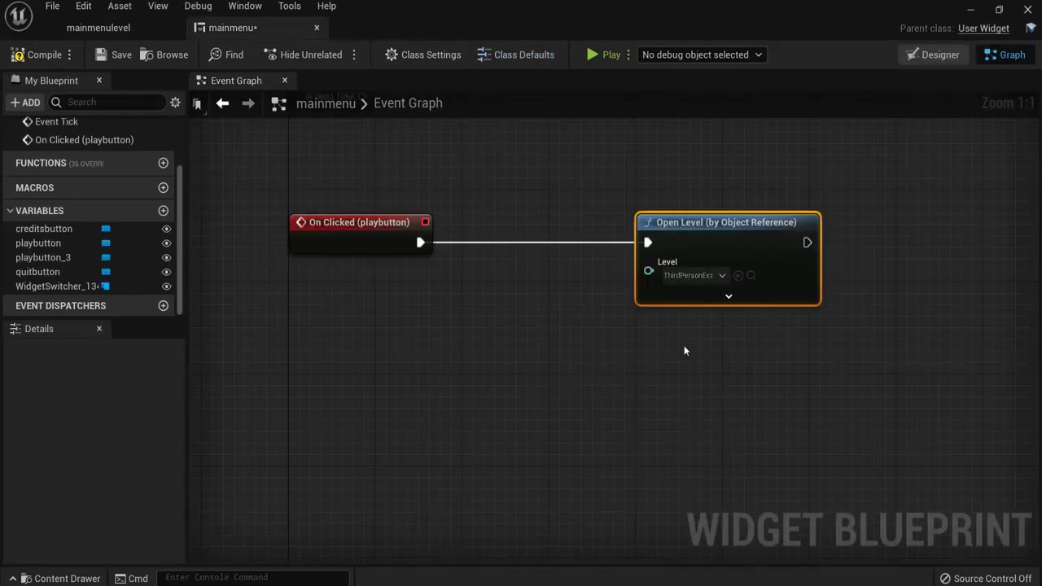
# Add Get Player Controller and Set Input Mode Game Only nodes to the graph
pyautogui.moveTo(420, 242); pyautogui.dragTo(457, 242)
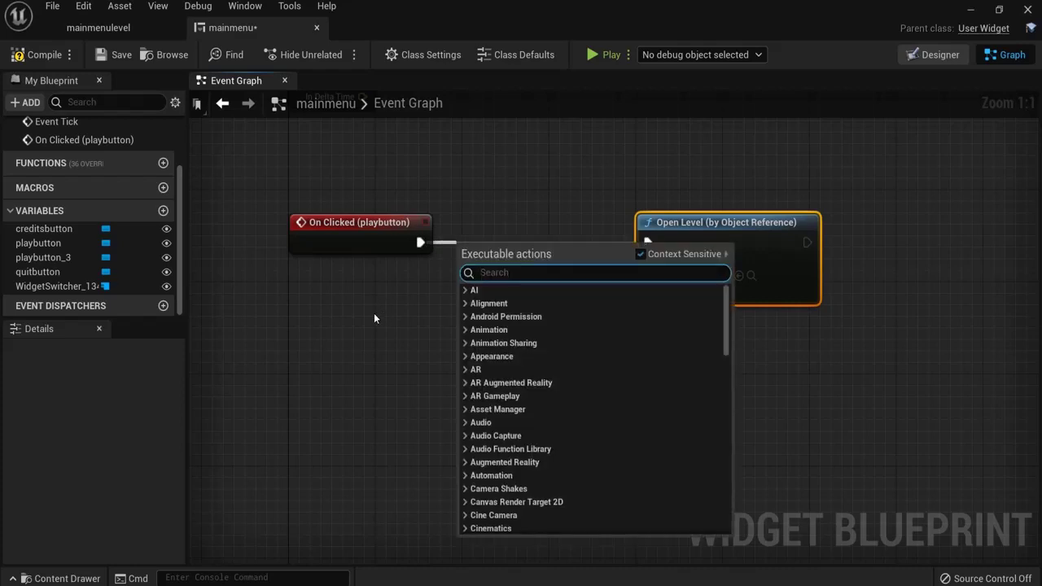
pyautogui.write('get playe')
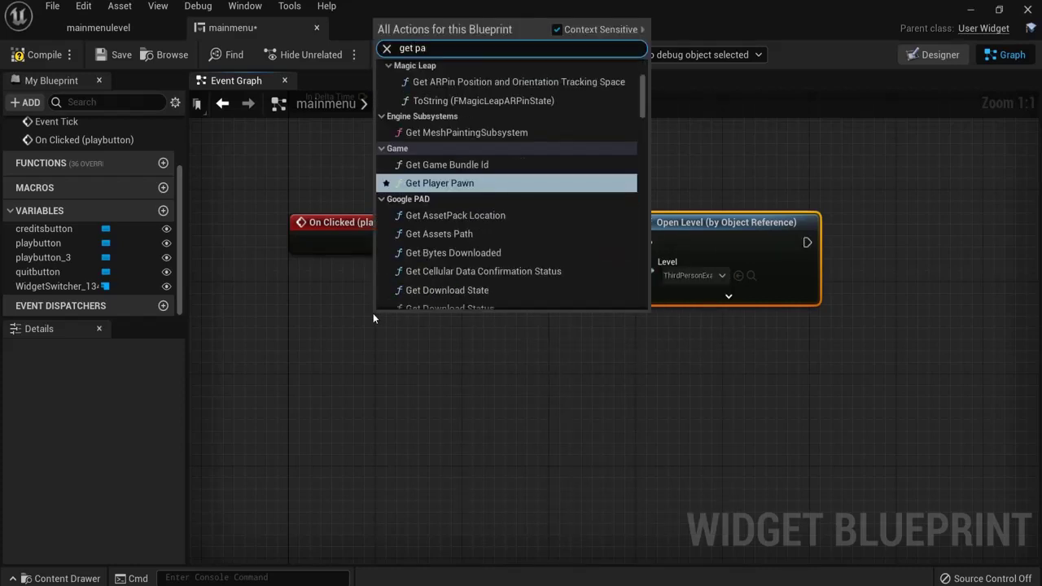
pyautogui.write('r con')
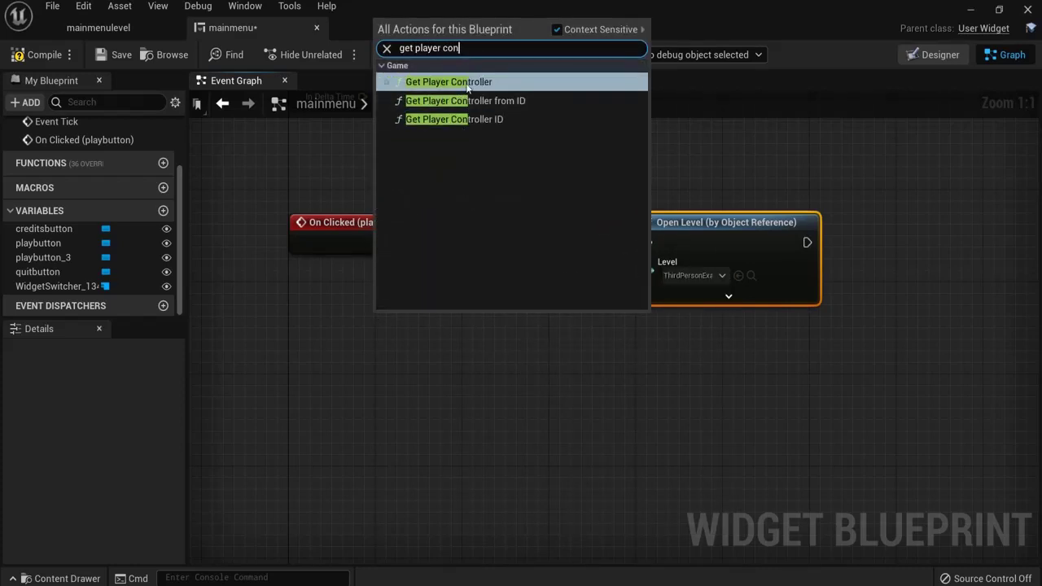
pyautogui.click(440, 82)
pyautogui.moveTo(478, 328); pyautogui.dragTo(471, 296)
pyautogui.write('set')
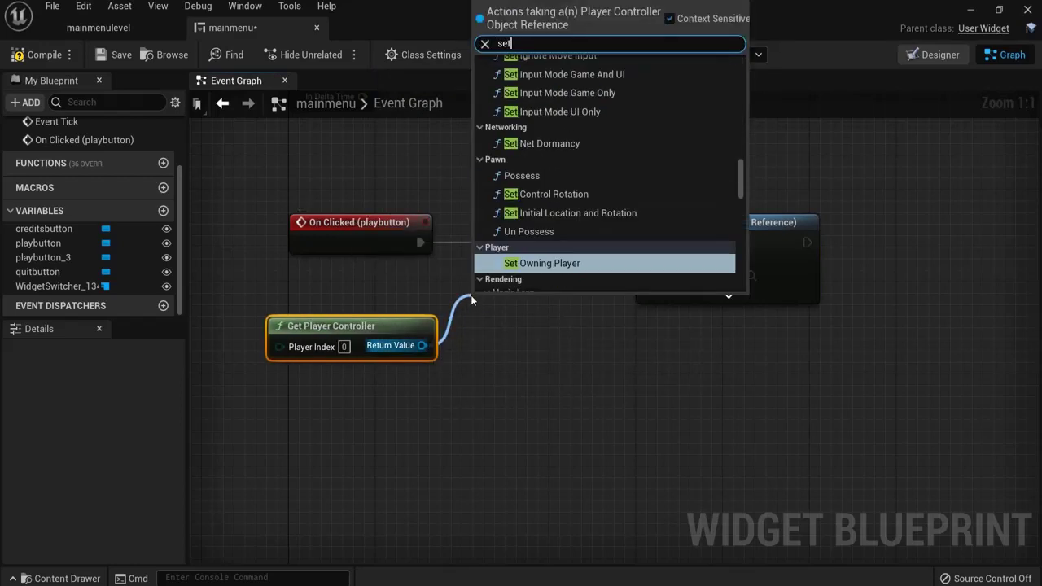
pyautogui.write(' input mo')
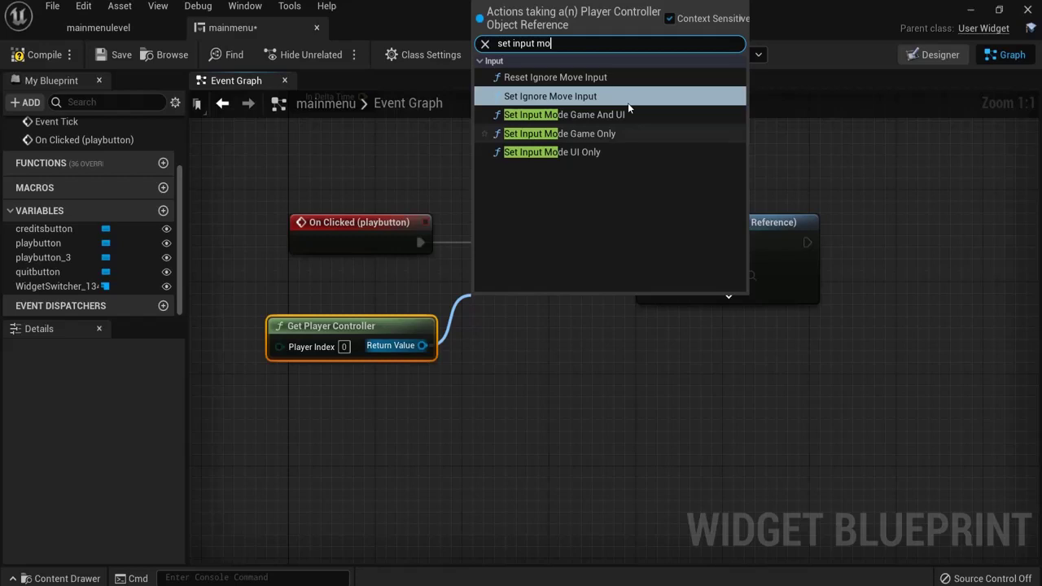
pyautogui.click(588, 133)
pyautogui.moveTo(540, 302); pyautogui.dragTo(540, 223)
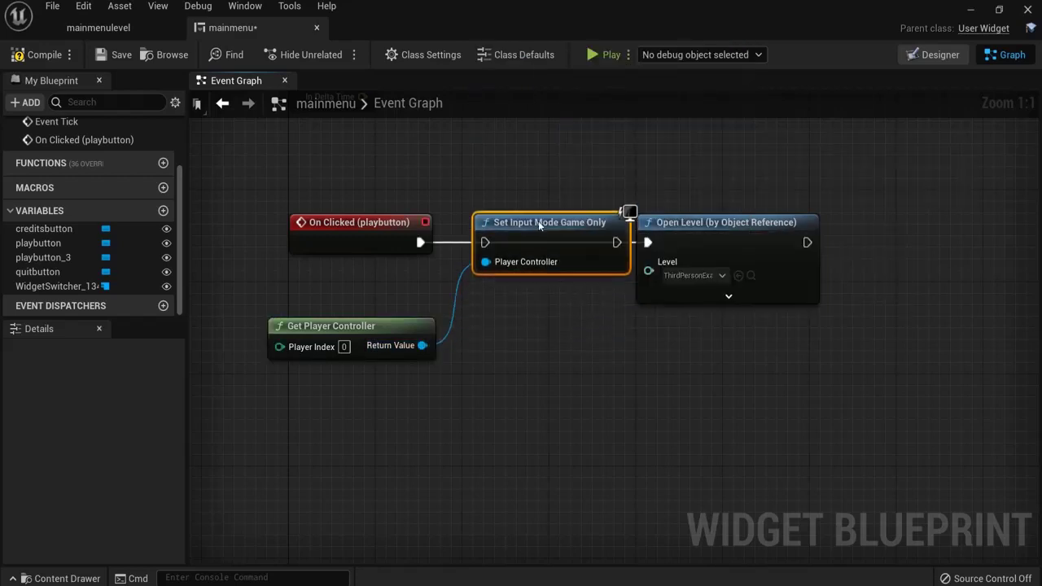
# Wire On Clicked through Set Input Mode Game Only into Open Level
pyautogui.moveTo(421, 241); pyautogui.dragTo(485, 242)
pyautogui.moveTo(678, 222); pyautogui.dragTo(709, 224)
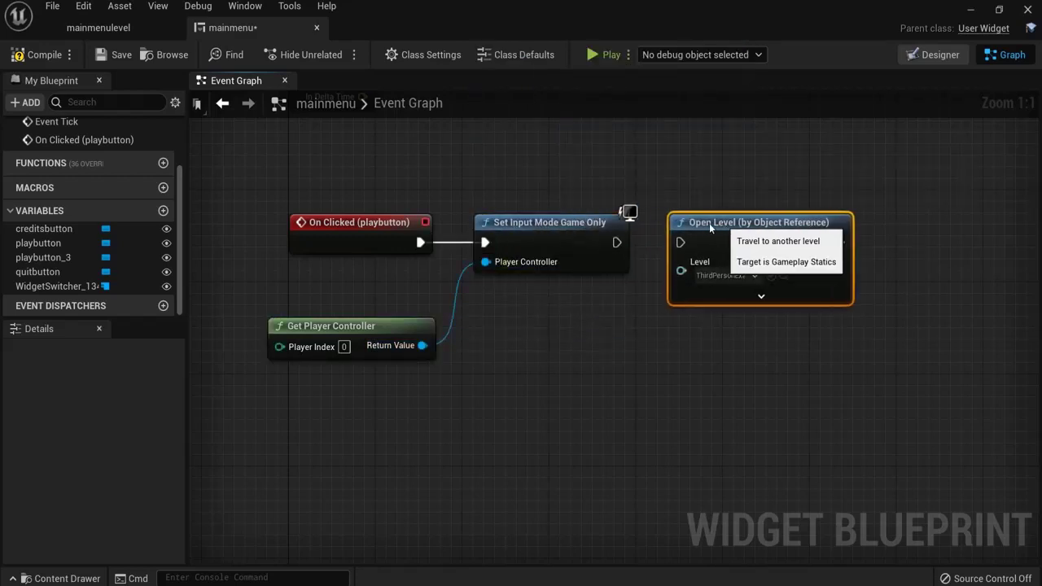
pyautogui.moveTo(616, 241); pyautogui.dragTo(615, 240)
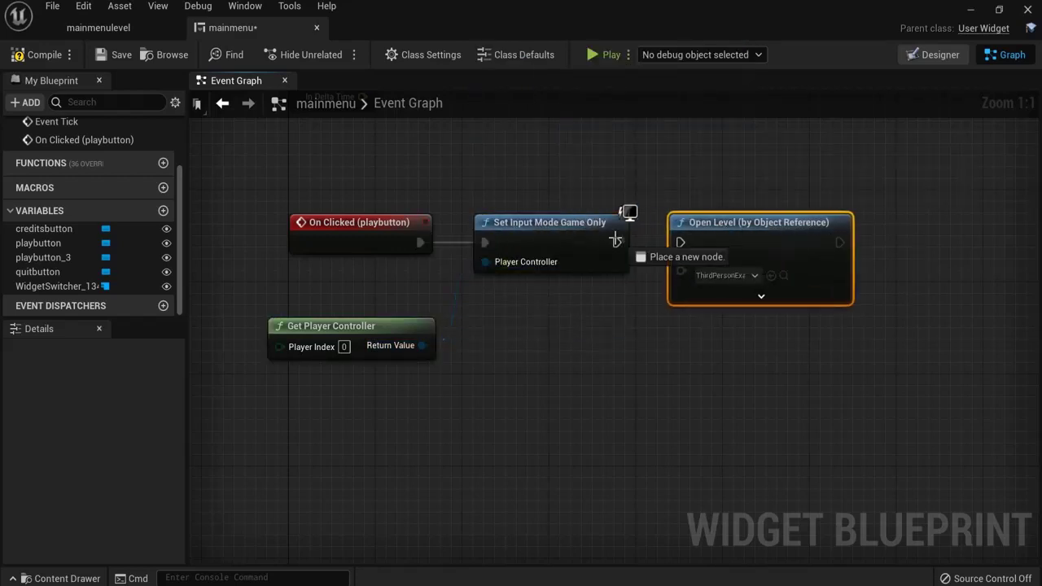
pyautogui.click(525, 229)
pyautogui.click(688, 226)
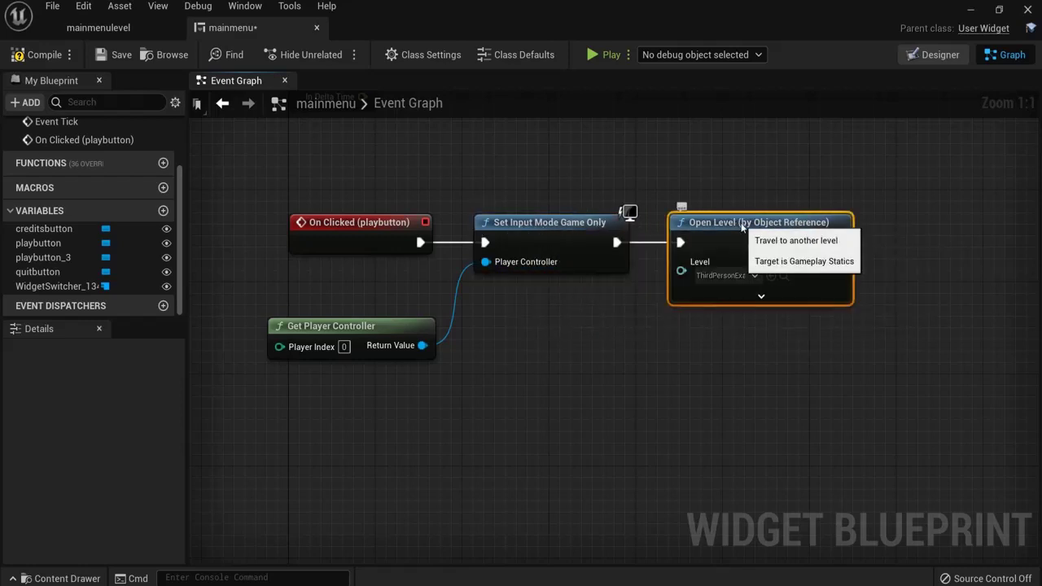
# Select the Quit button in the Designer and add its On Clicked event
pyautogui.click(937, 54)
pyautogui.click(521, 235)
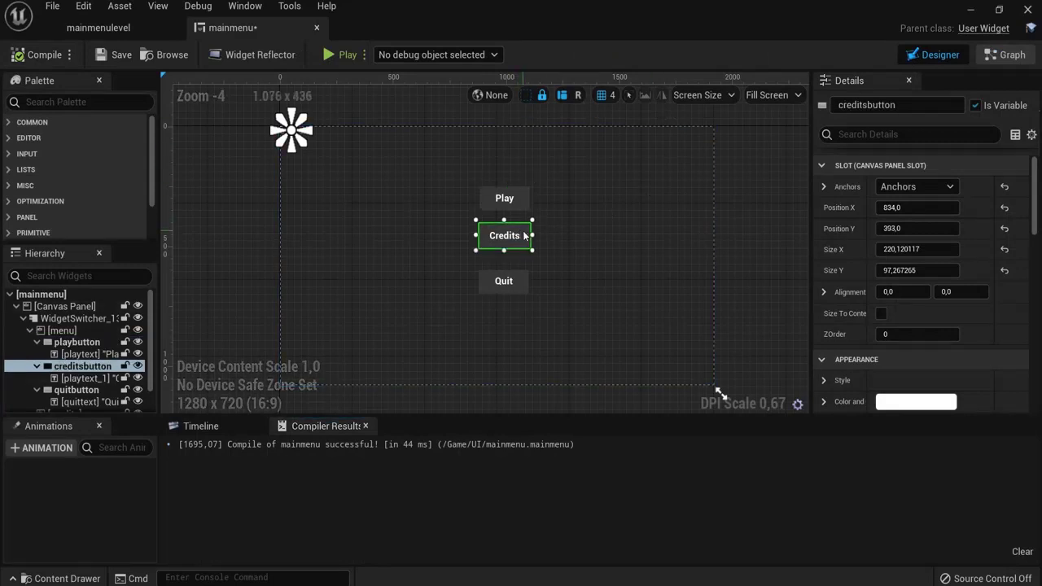
pyautogui.scroll(2, 525, 235)
pyautogui.click(510, 297)
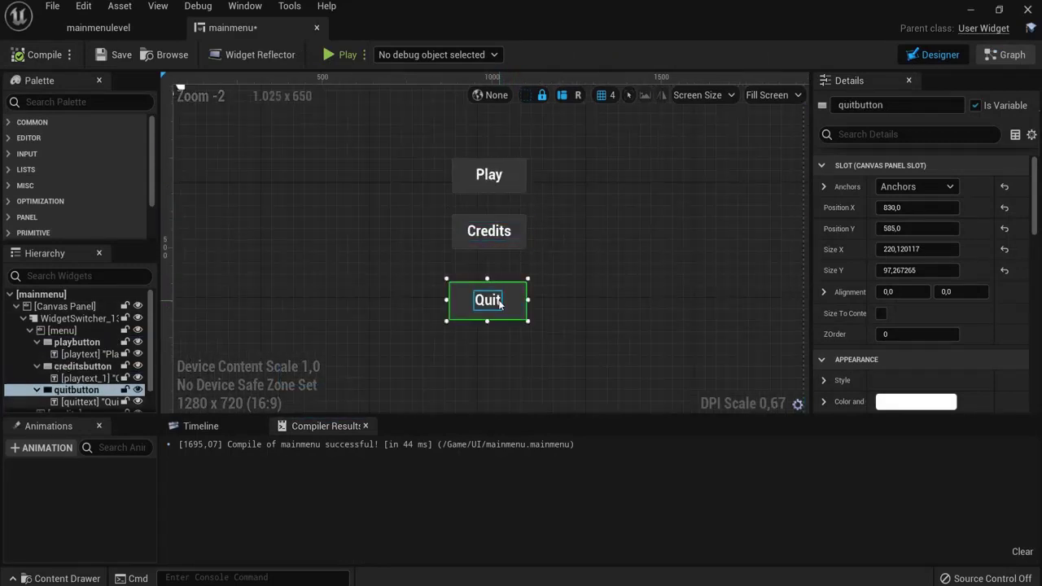
pyautogui.moveTo(1034, 191); pyautogui.dragTo(1031, 376)
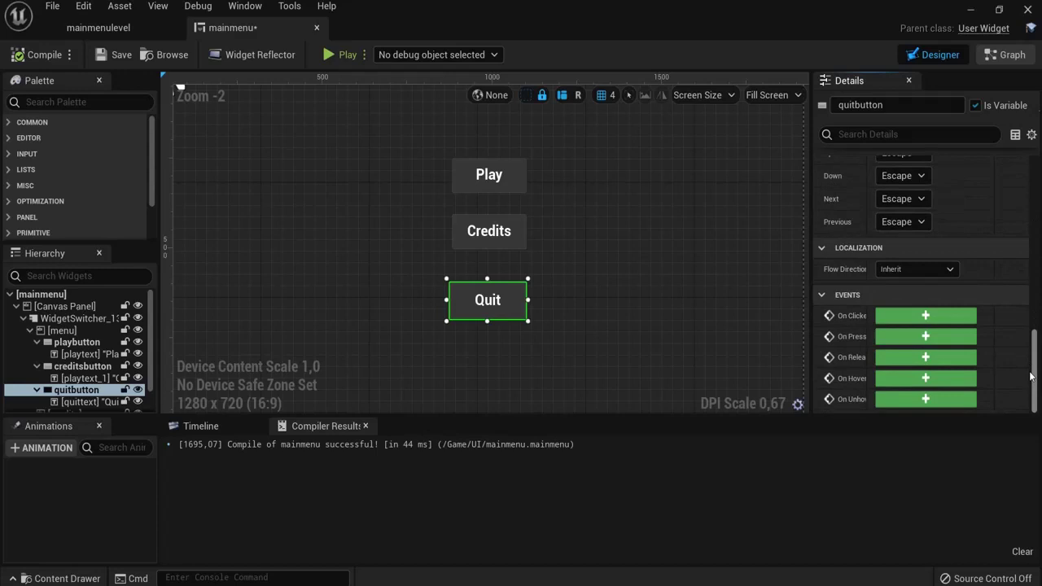
pyautogui.click(924, 317)
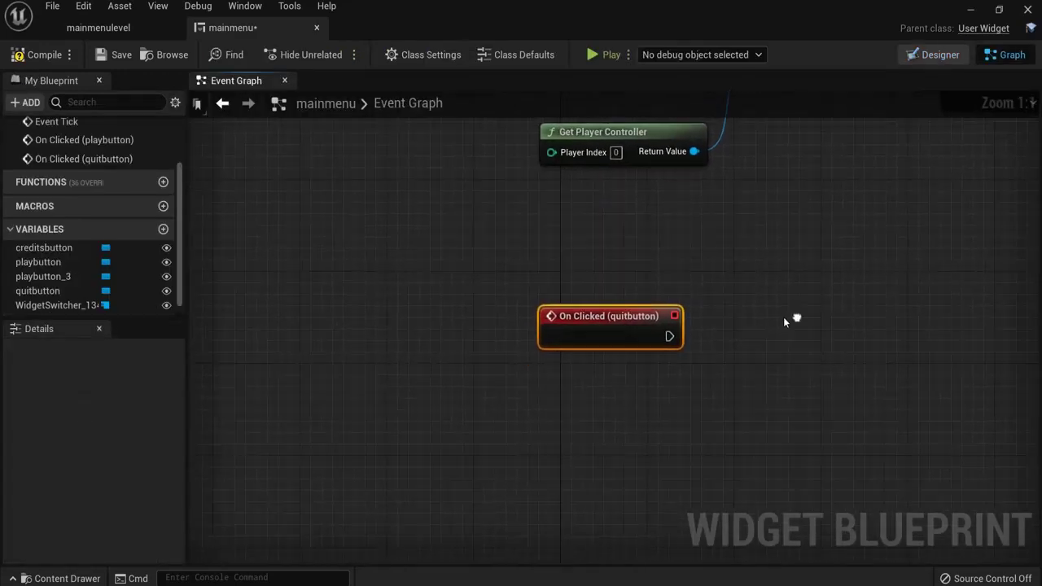
# Attach a Quit Game node to the Quit click event and compile
pyautogui.moveTo(588, 300); pyautogui.dragTo(587, 301)
pyautogui.write('quit')
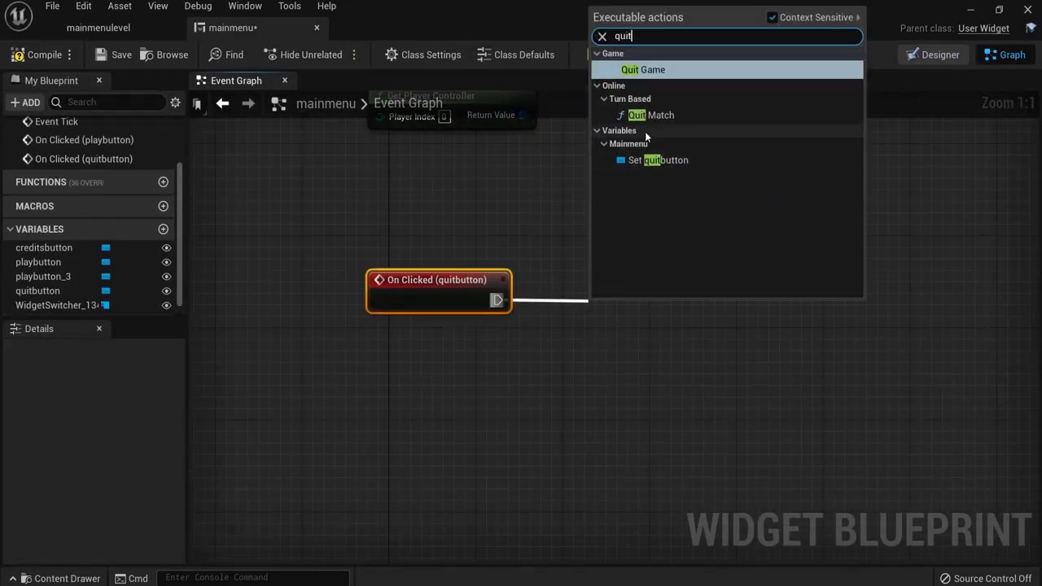
pyautogui.press('Return')
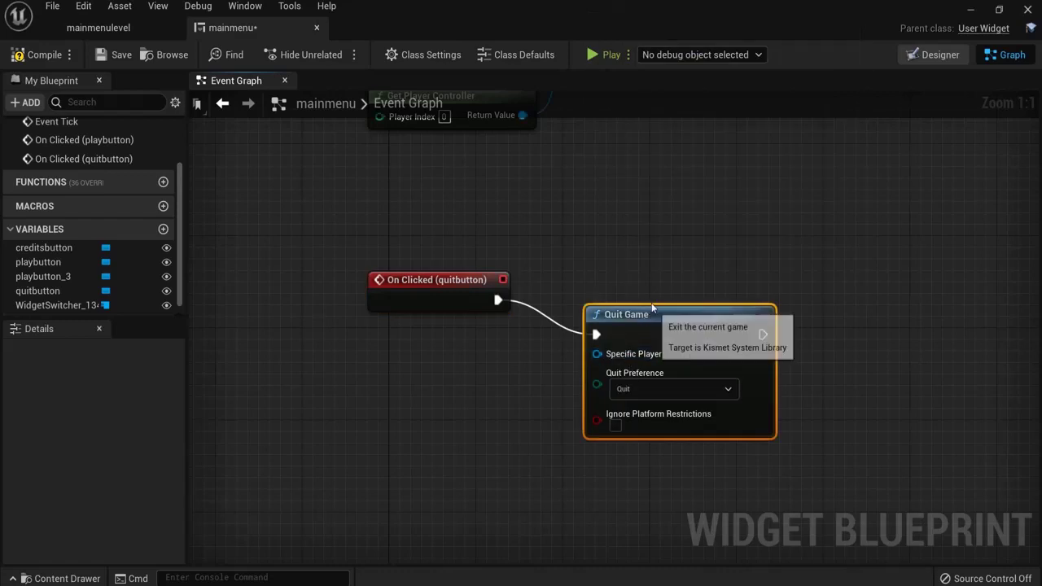
pyautogui.moveTo(651, 304); pyautogui.dragTo(631, 270)
pyautogui.click(38, 56)
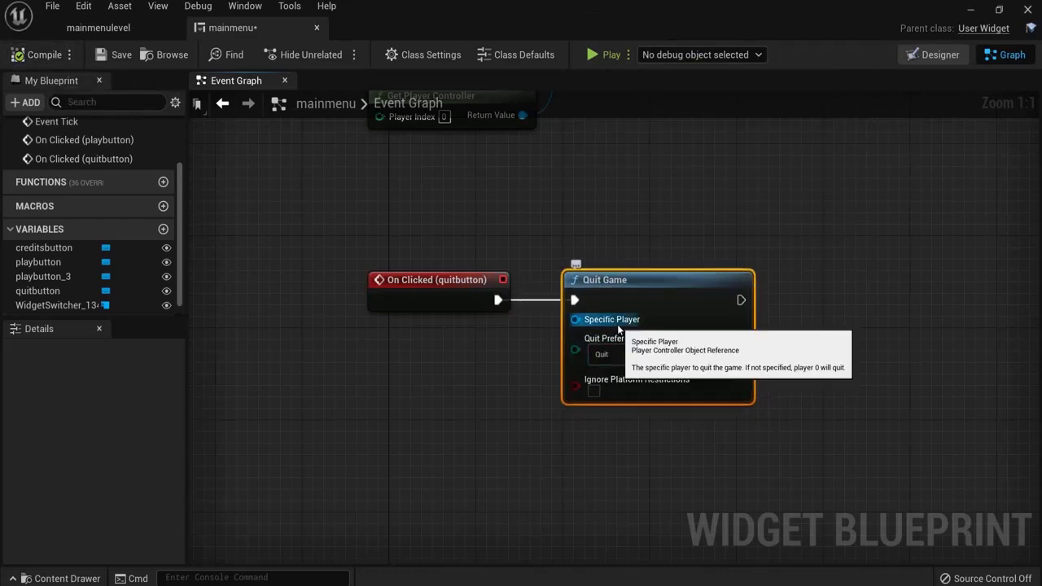
# Back in the Designer, select the Credits button and scroll its Details
pyautogui.click(936, 55)
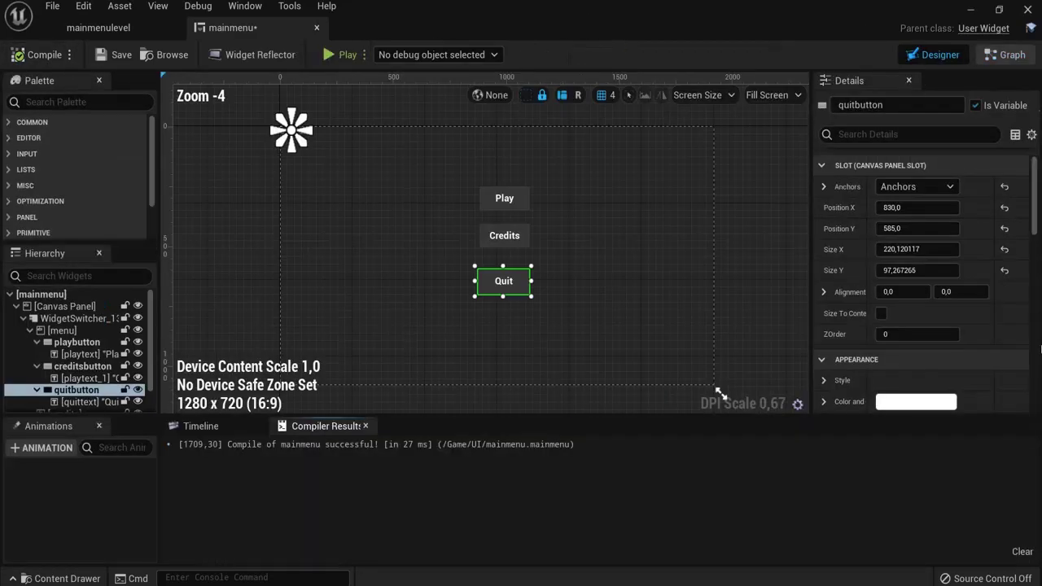
pyautogui.click(521, 242)
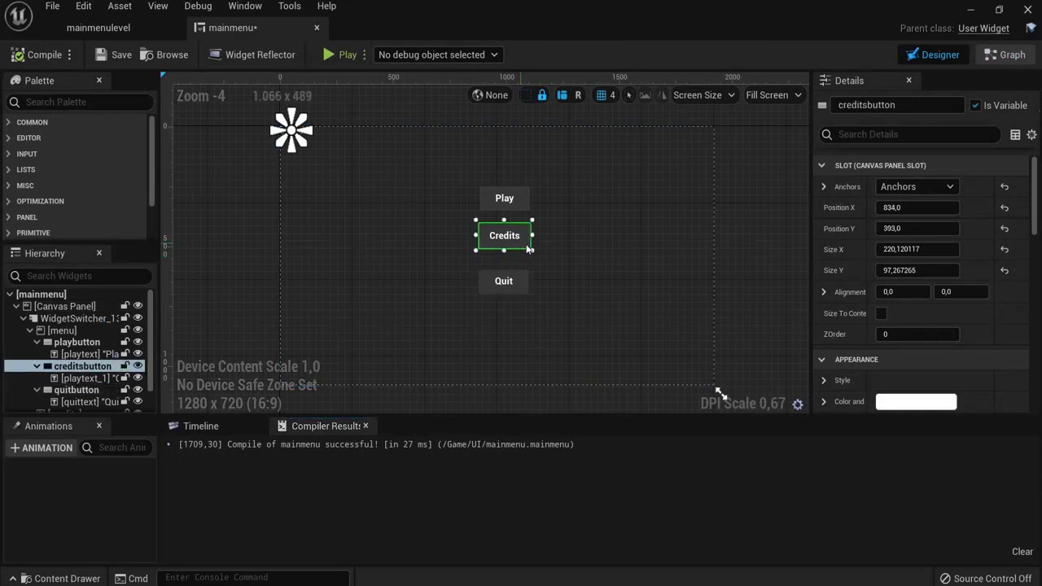
pyautogui.moveTo(1034, 189); pyautogui.dragTo(1027, 385)
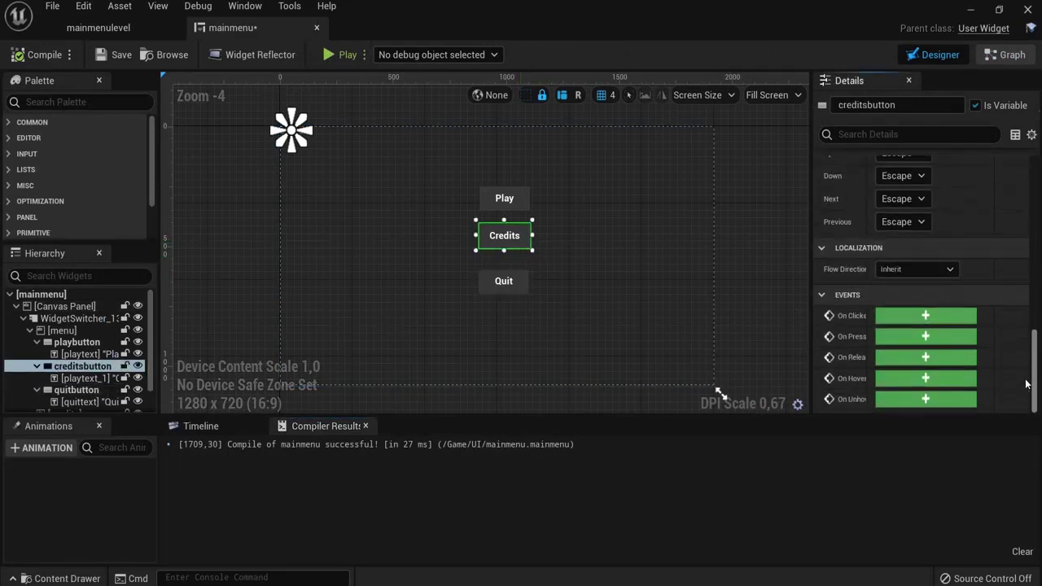
# Wire On Clicked (creditsbutton) to Set Active Widget Index on Widget Switcher 134 with index 1
pyautogui.click(915, 322)
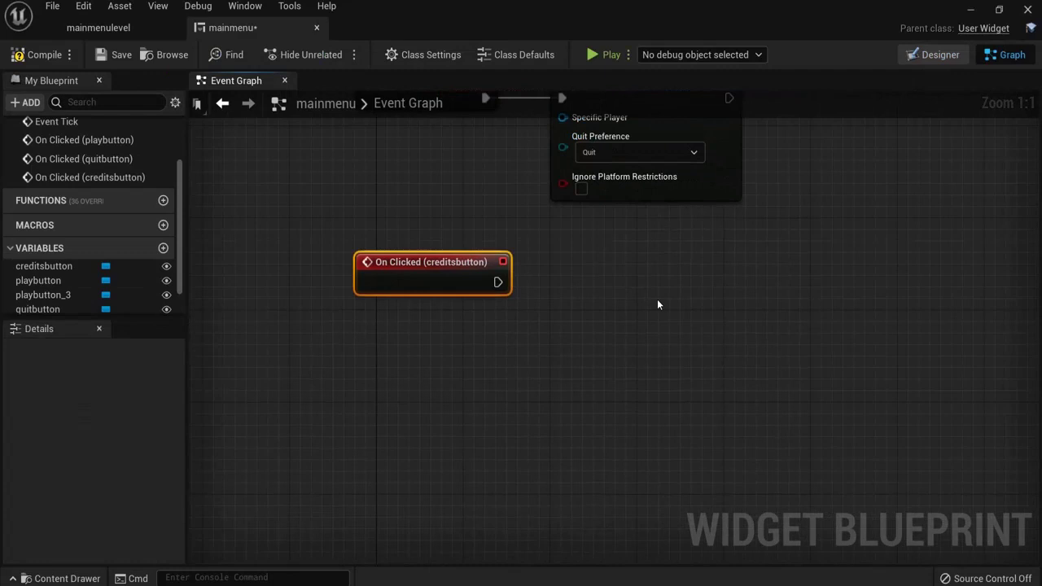
pyautogui.scroll(-1, 97, 288)
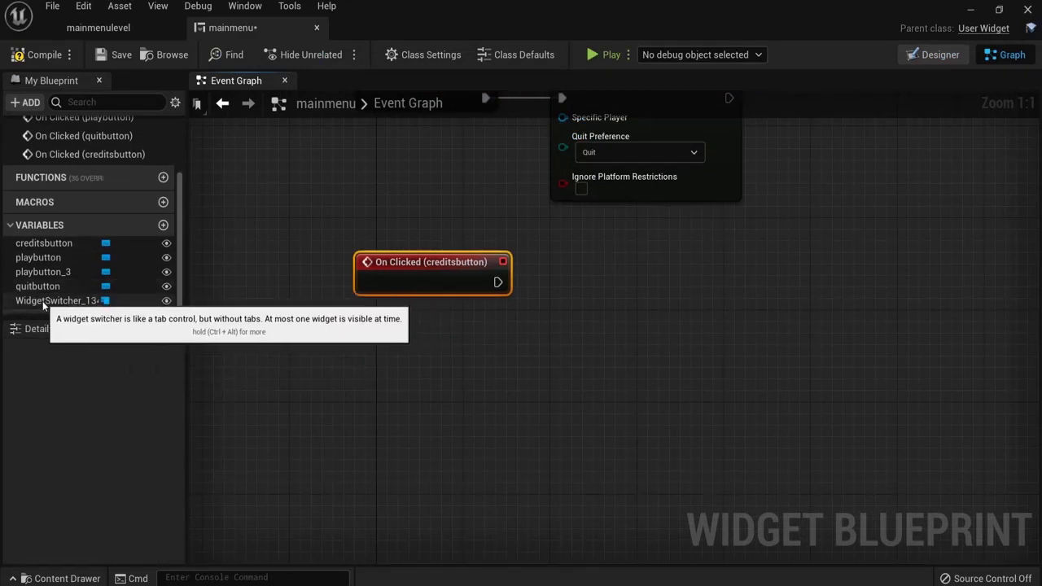
pyautogui.moveTo(38, 305); pyautogui.dragTo(396, 380)
pyautogui.click(521, 403)
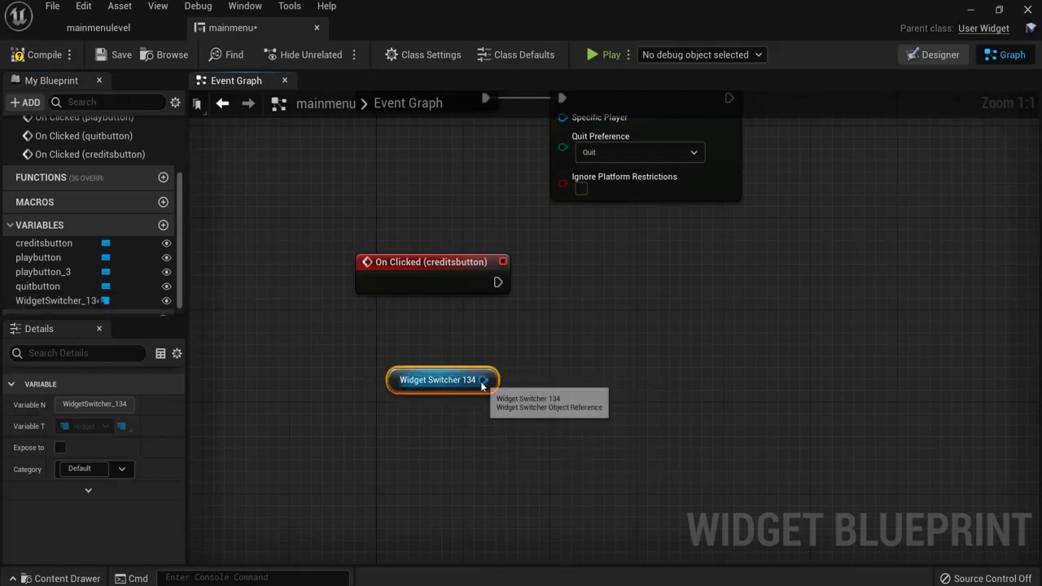
pyautogui.moveTo(482, 386); pyautogui.dragTo(615, 320)
pyautogui.write('set act')
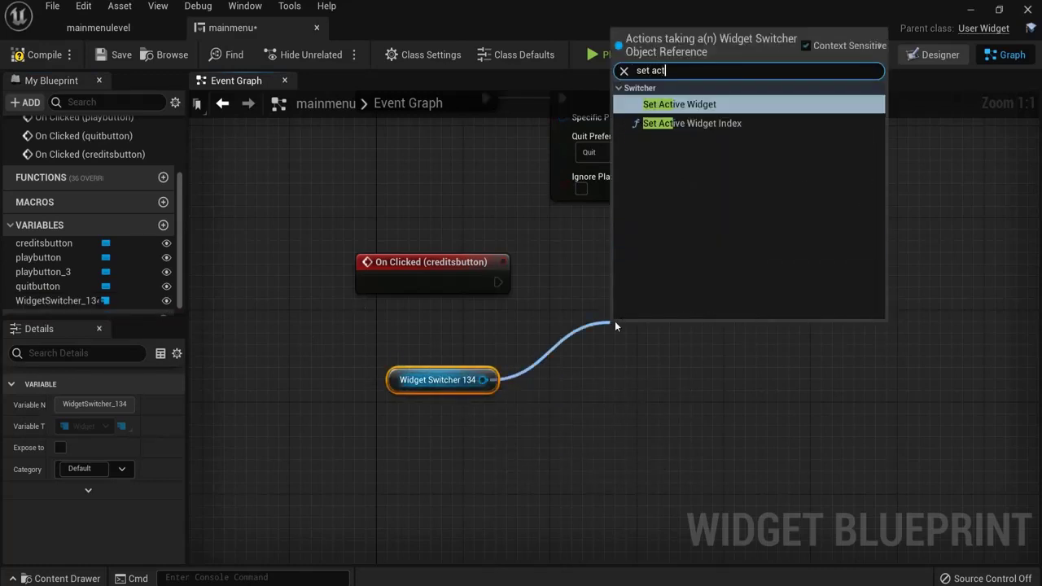
pyautogui.write('i')
pyautogui.click(700, 124)
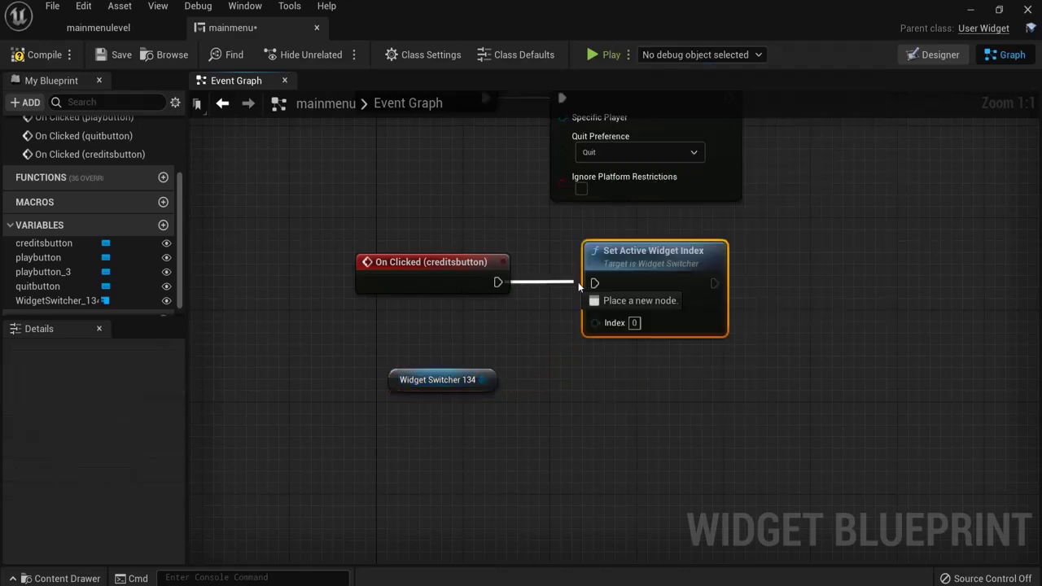
pyautogui.click(651, 347)
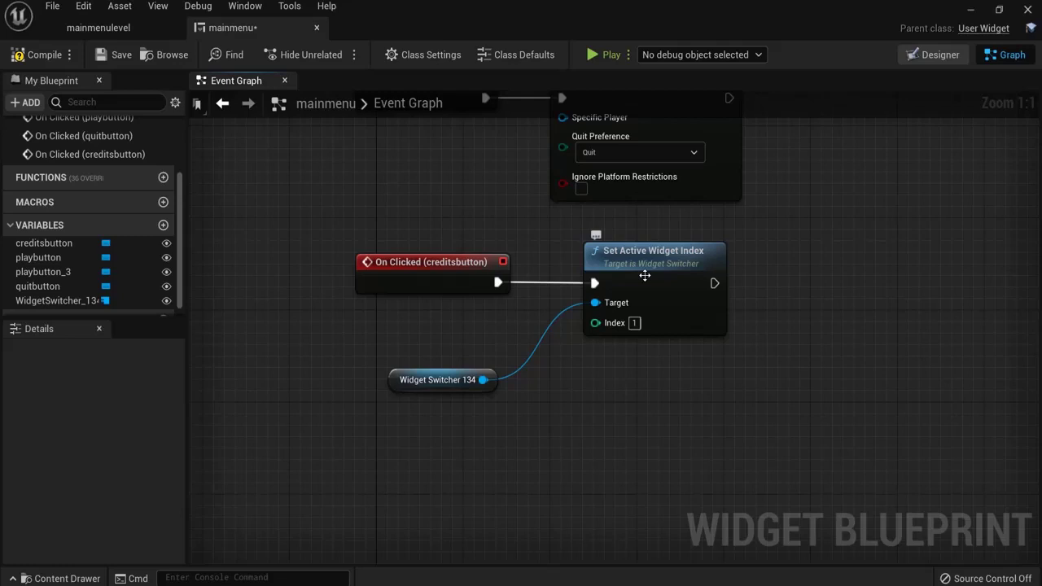
# Return to the mainmenu Designer and select WidgetSwitcher_134
pyautogui.click(144, 25)
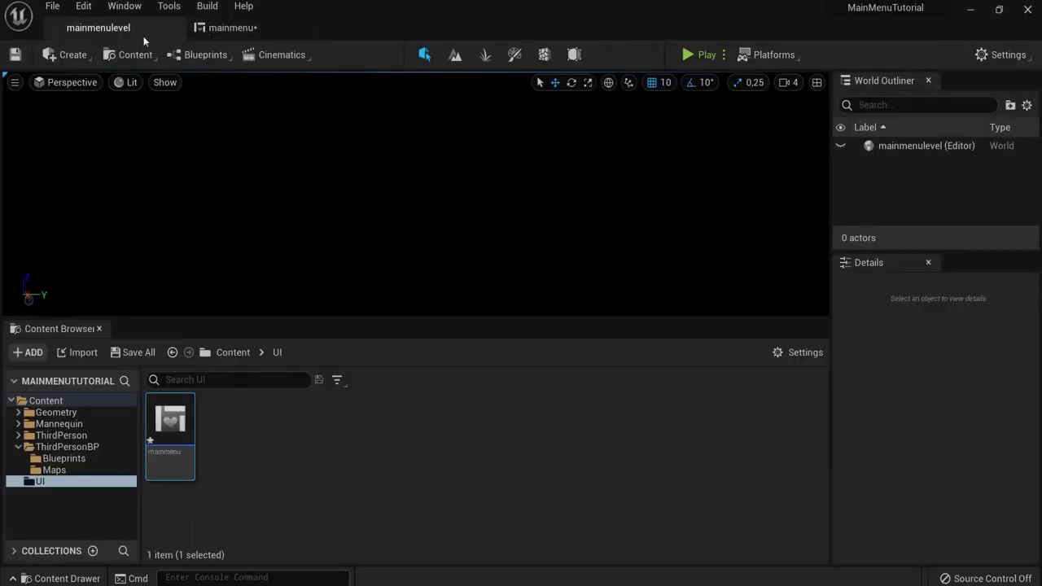
pyautogui.click(229, 28)
pyautogui.click(939, 59)
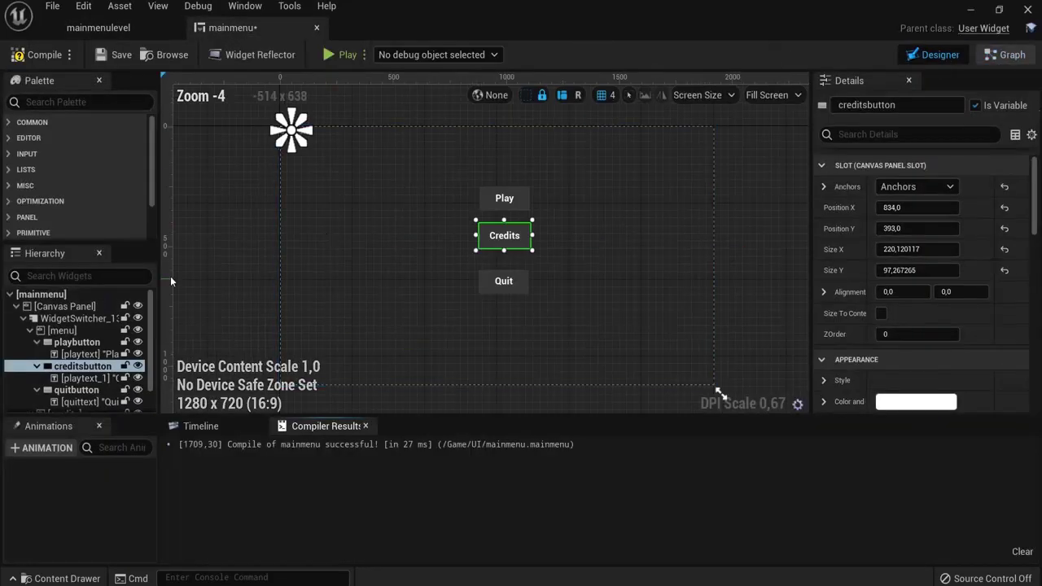
pyautogui.scroll(-2, 73, 307)
pyautogui.click(77, 296)
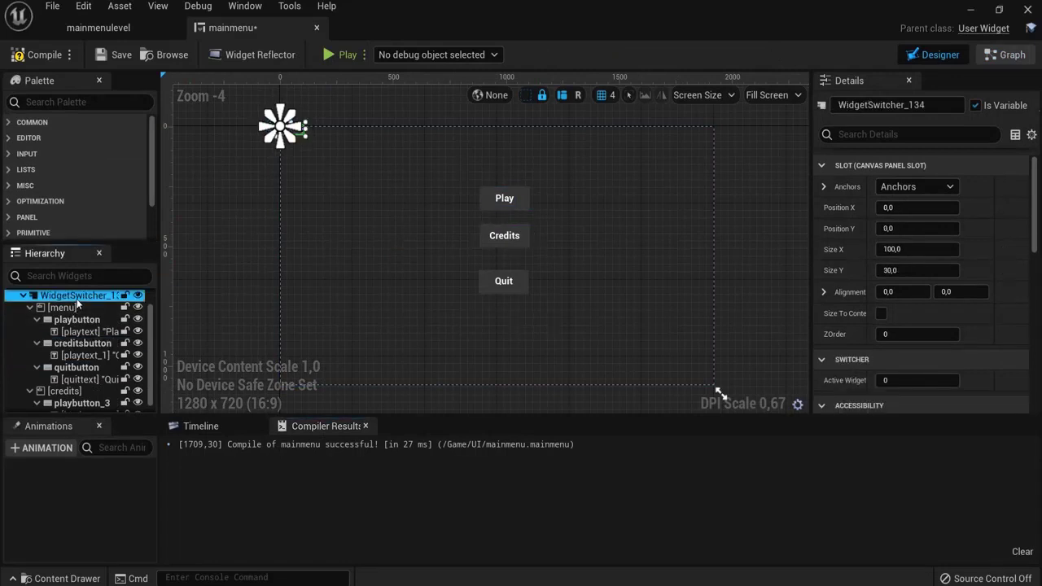
# Compare the menu and credits panels, then go back to the Event Graph
pyautogui.click(71, 308)
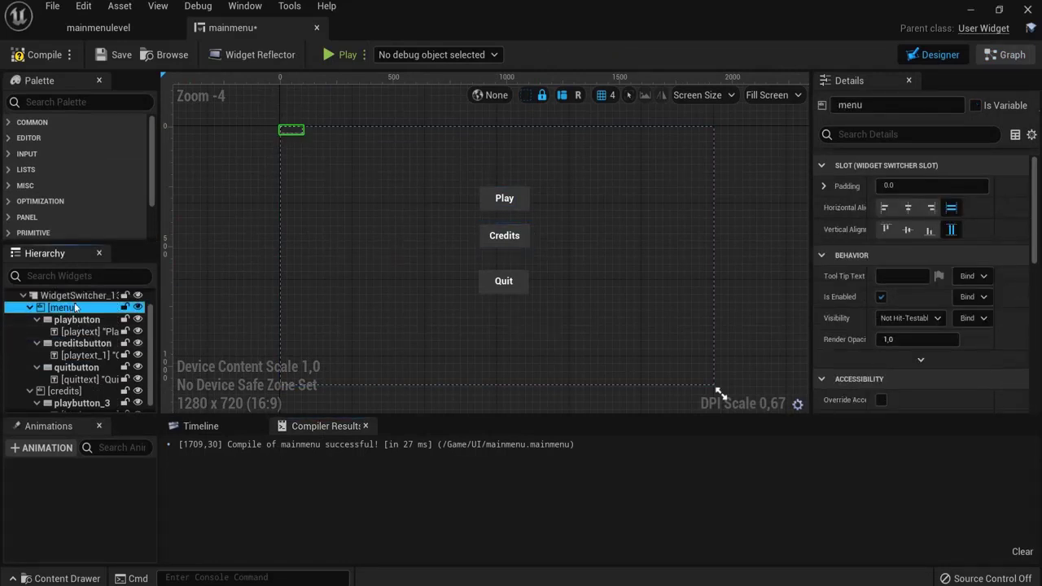
pyautogui.click(61, 394)
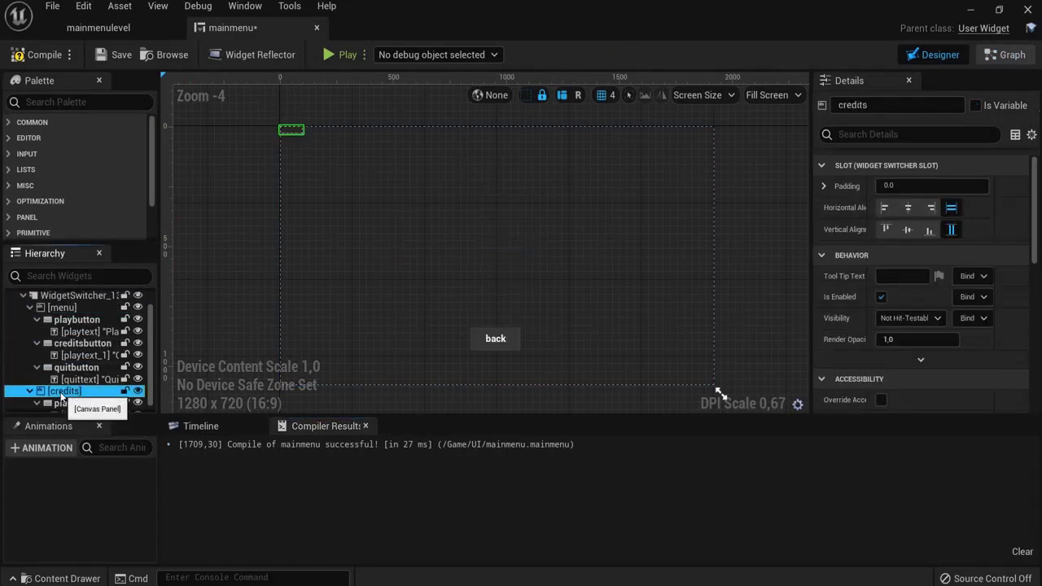
pyautogui.click(62, 308)
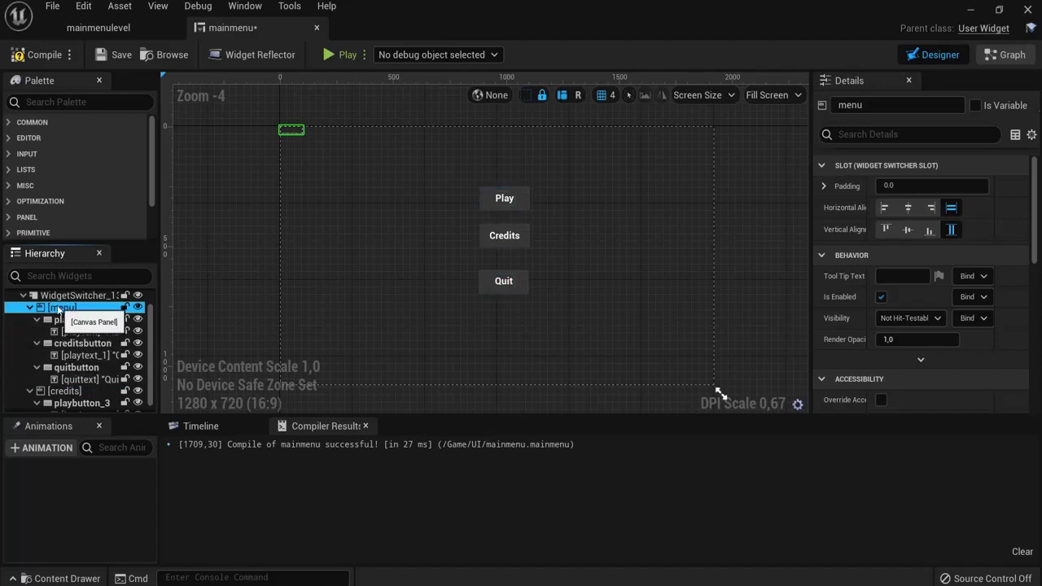
pyautogui.click(63, 392)
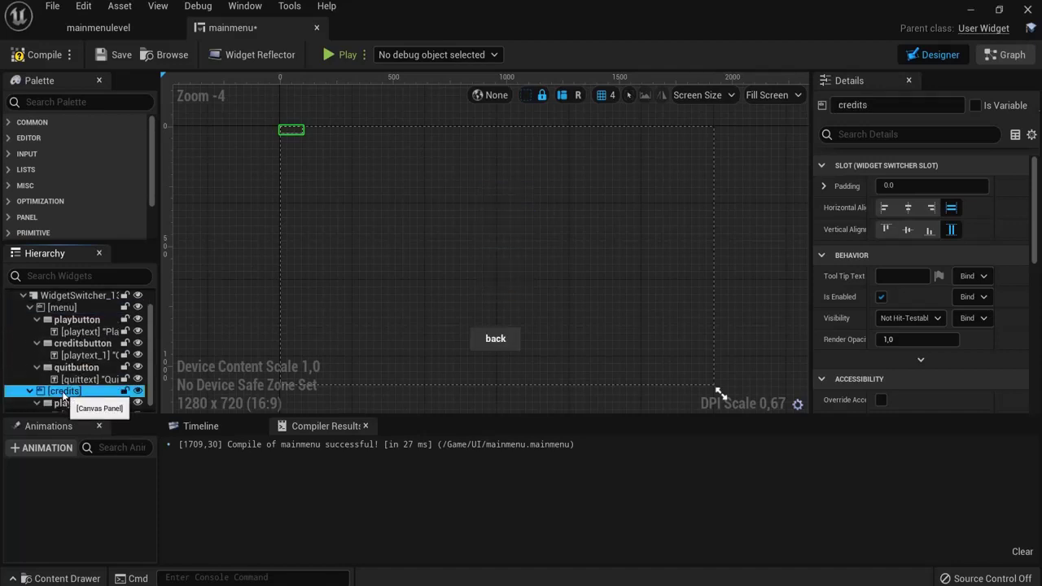
pyautogui.scroll(-1, 75, 395)
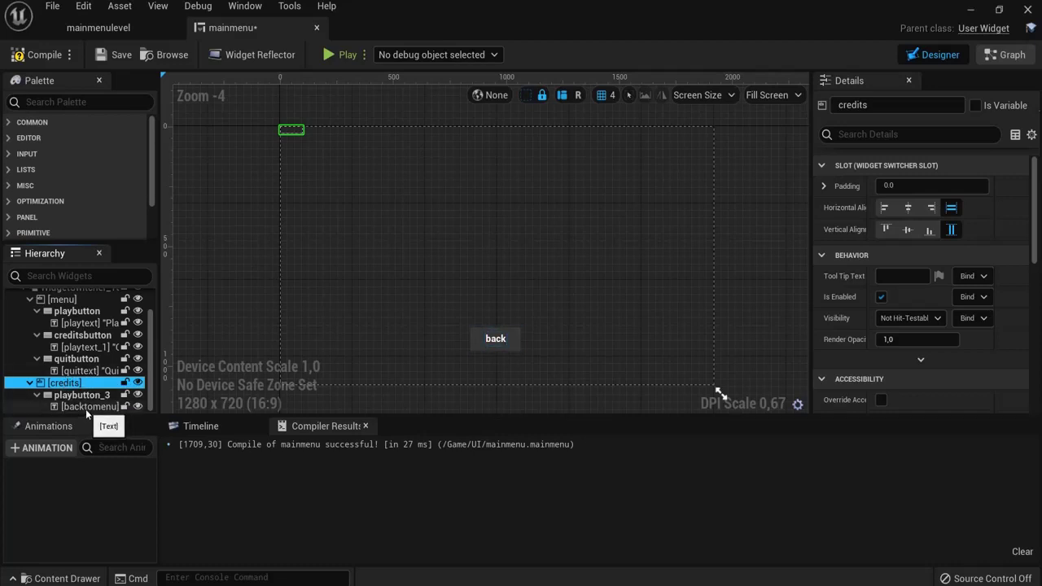
pyautogui.scroll(2, 82, 367)
pyautogui.click(66, 326)
pyautogui.scroll(-2, 70, 341)
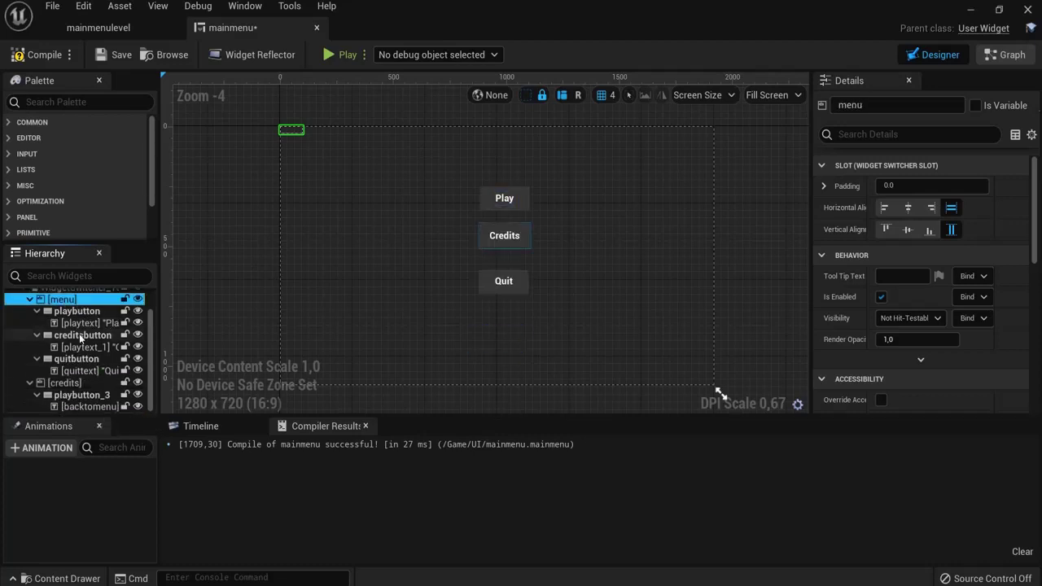
pyautogui.click(70, 384)
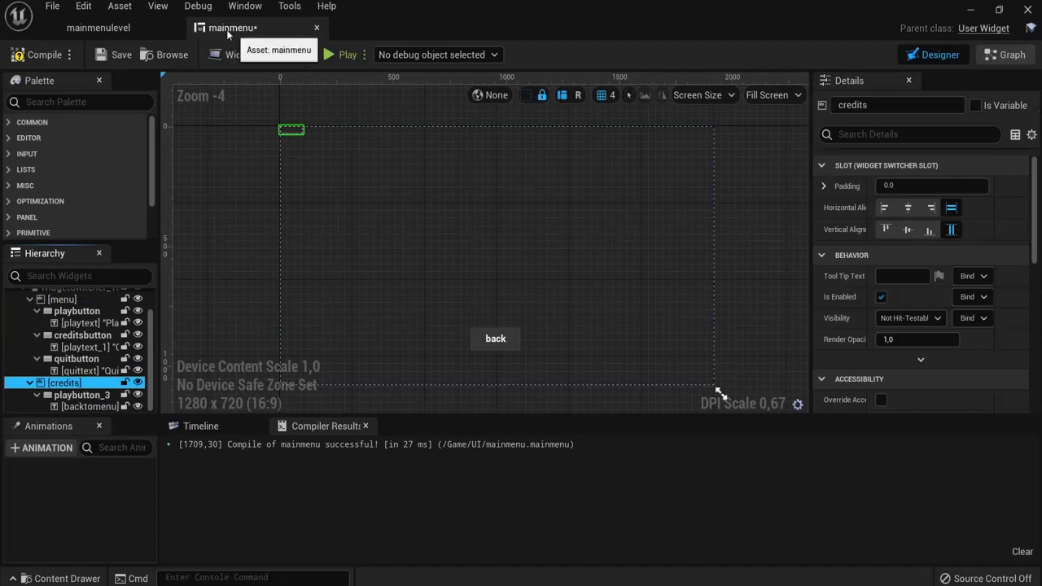
pyautogui.click(1006, 54)
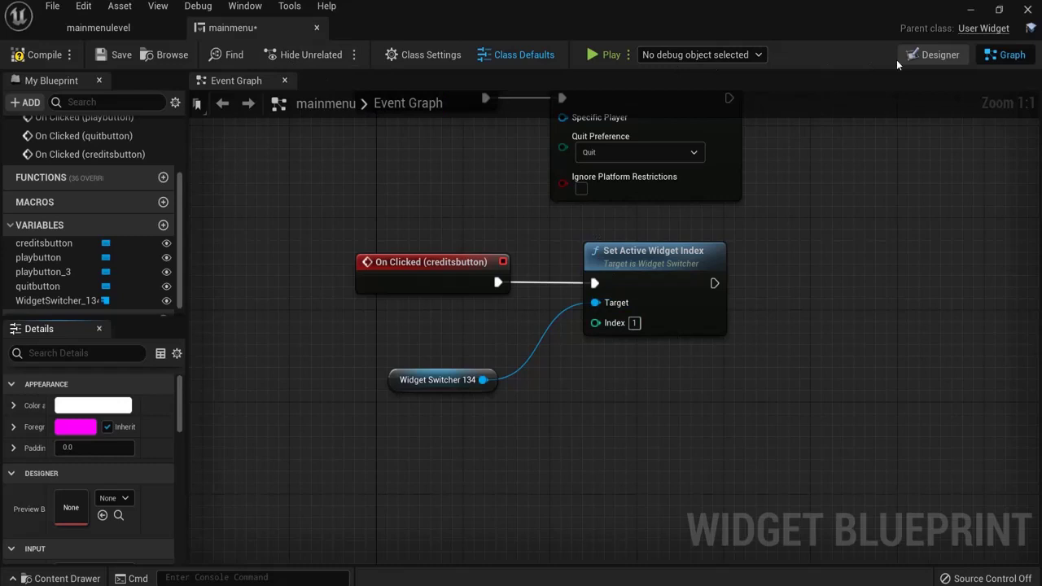
# Select the credits panel's back button (playbutton_3) in the Designer and scroll its Details
pyautogui.click(928, 54)
pyautogui.scroll(-3, 73, 358)
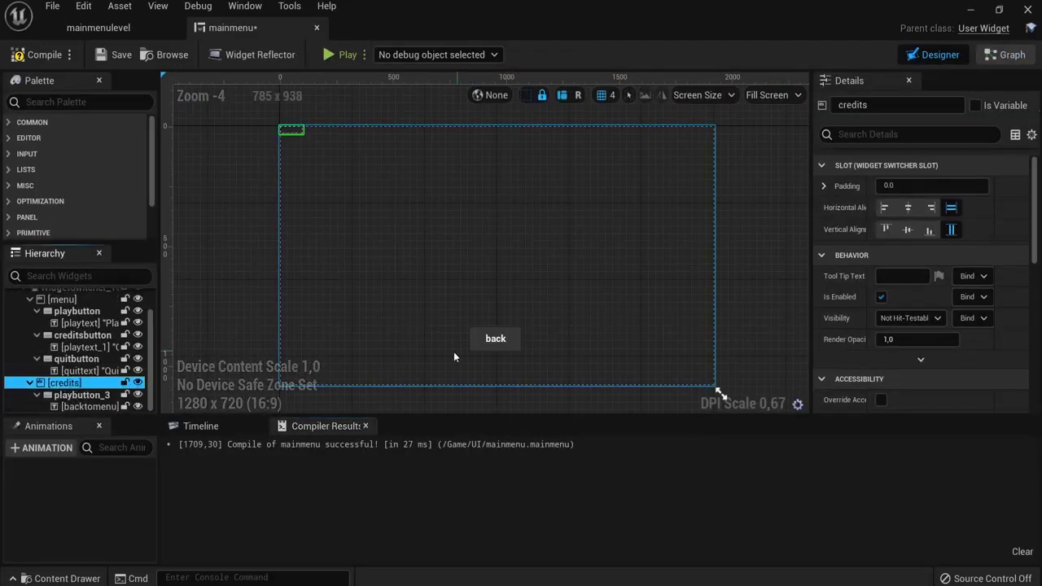
pyautogui.click(517, 341)
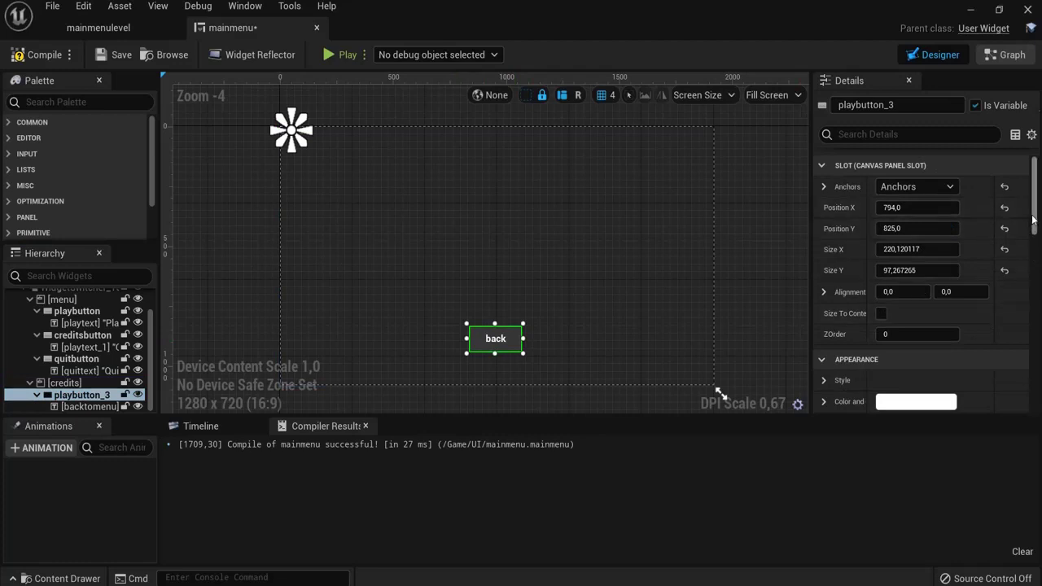
pyautogui.scroll(3, 67, 335)
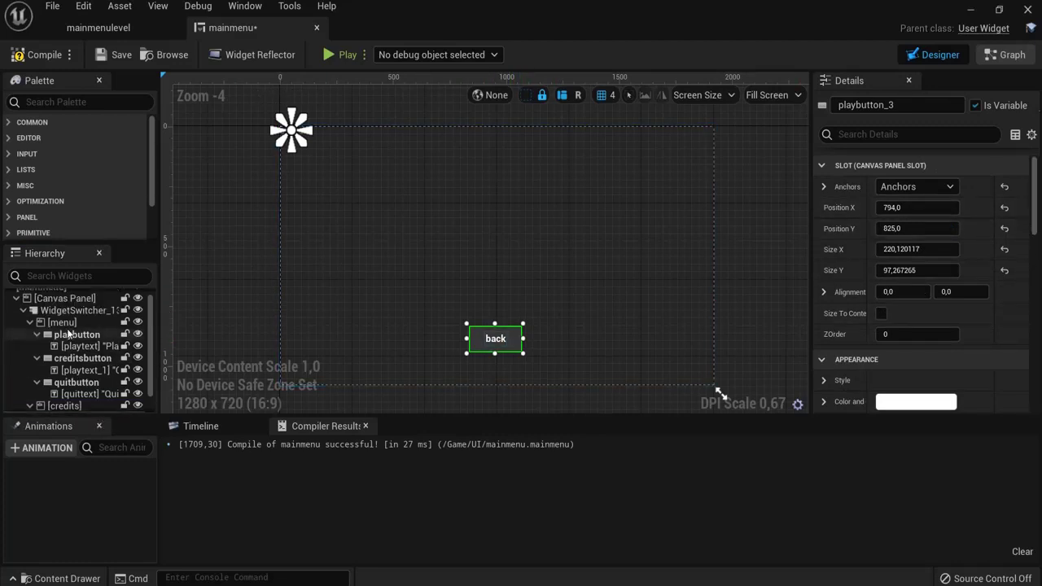
pyautogui.scroll(-10, 908, 322)
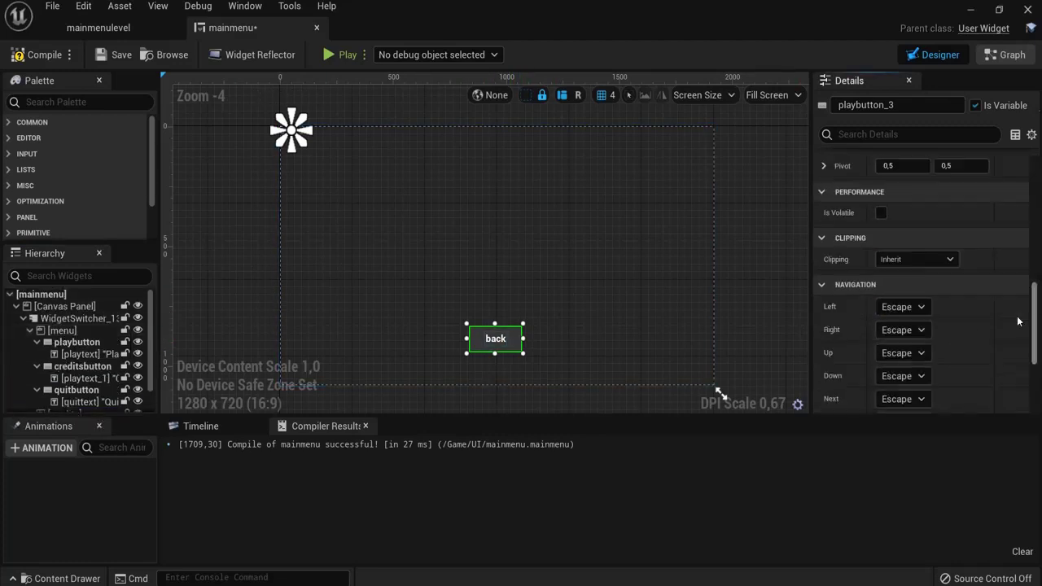
# Add an On Clicked event for the back button, playbutton_3
pyautogui.click(906, 320)
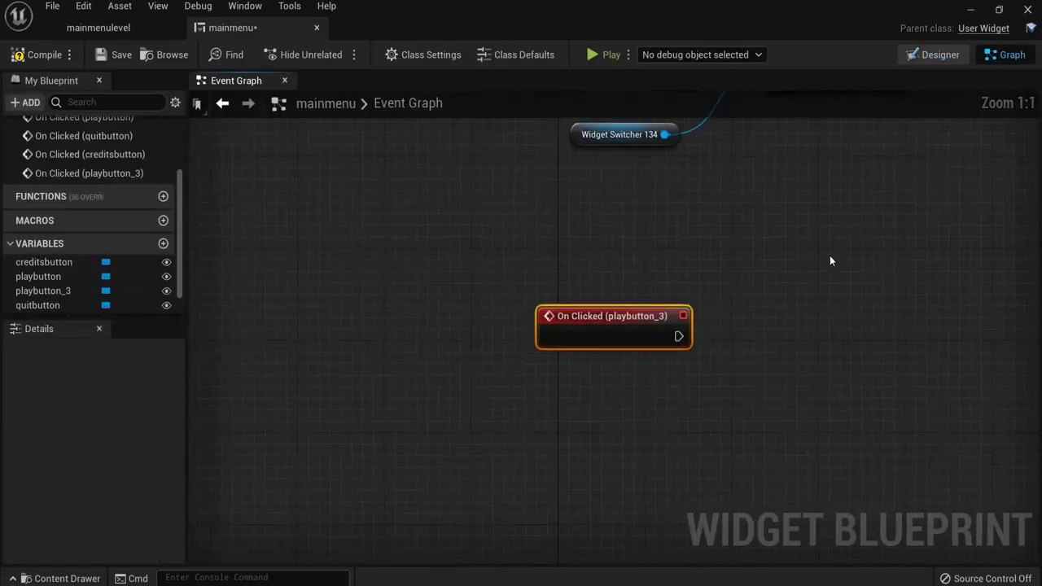
pyautogui.moveTo(830, 255); pyautogui.dragTo(675, 396, button='right')
pyautogui.moveTo(499, 436); pyautogui.dragTo(499, 343)
# Paste a copy of Set Active Widget Index, wire Widget Switcher 134 and the back event, then compile
pyautogui.click(678, 153)
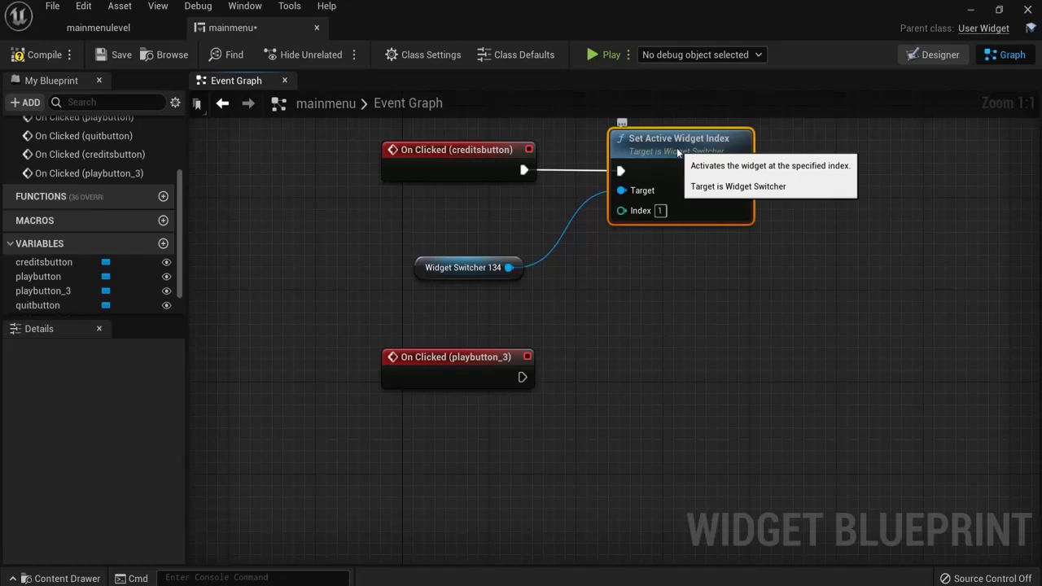
pyautogui.hotkey('ctrl', 'c')
pyautogui.hotkey('ctrl', 'v')
pyautogui.moveTo(786, 218); pyautogui.dragTo(726, 330)
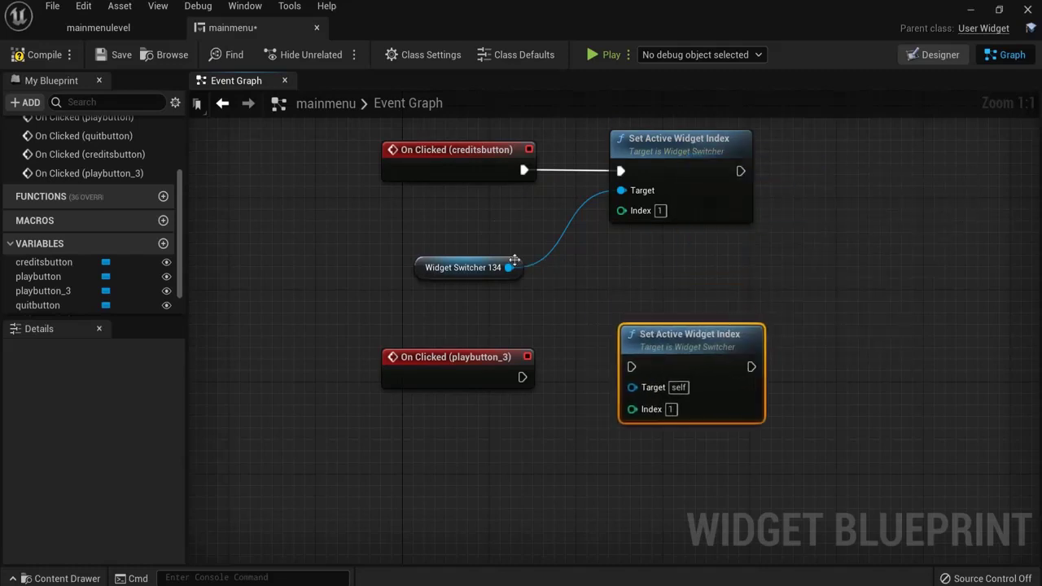
pyautogui.moveTo(508, 267); pyautogui.dragTo(634, 391)
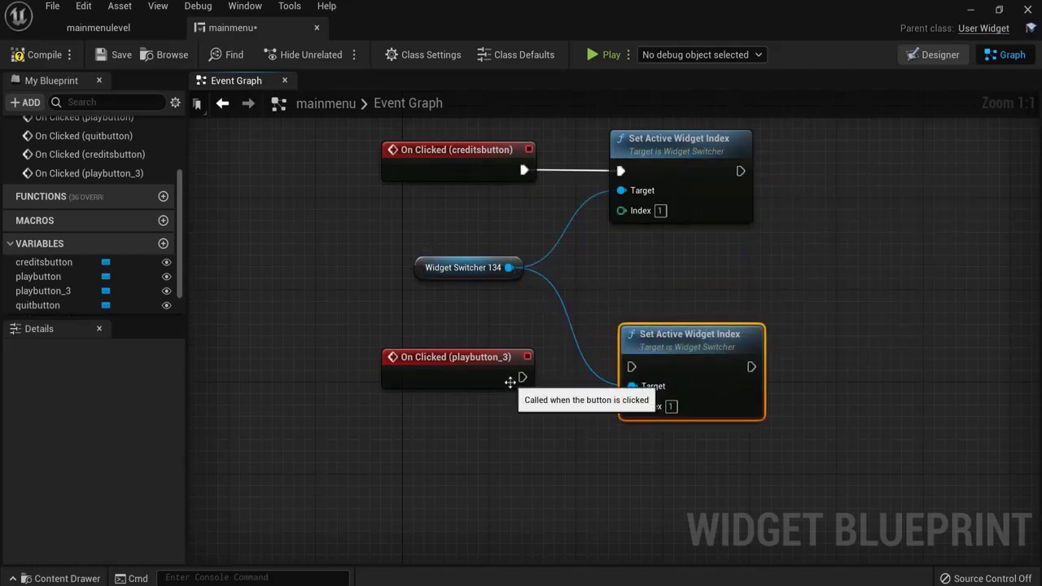
pyautogui.moveTo(522, 377); pyautogui.dragTo(631, 367)
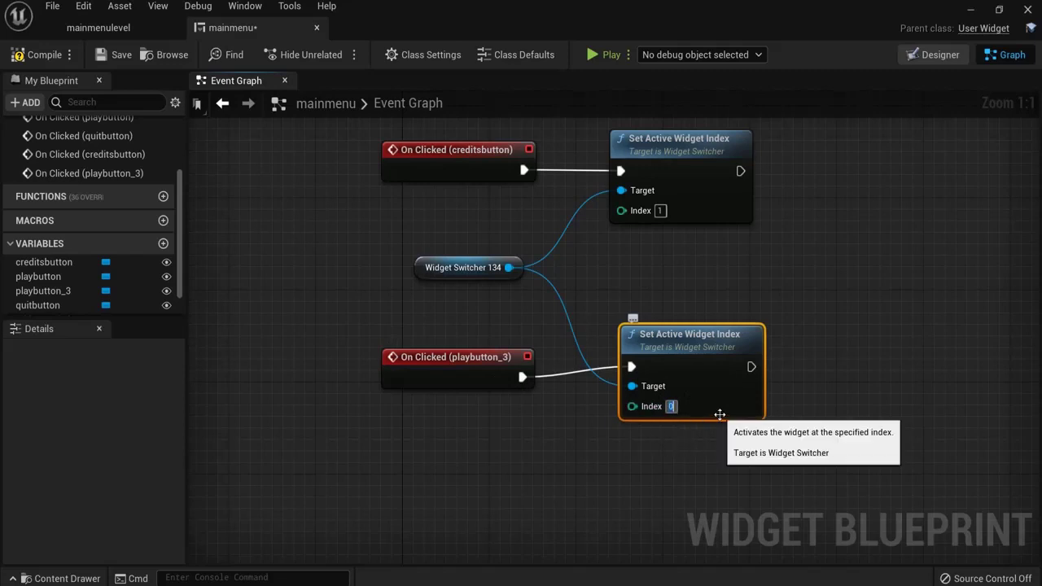
pyautogui.click(36, 55)
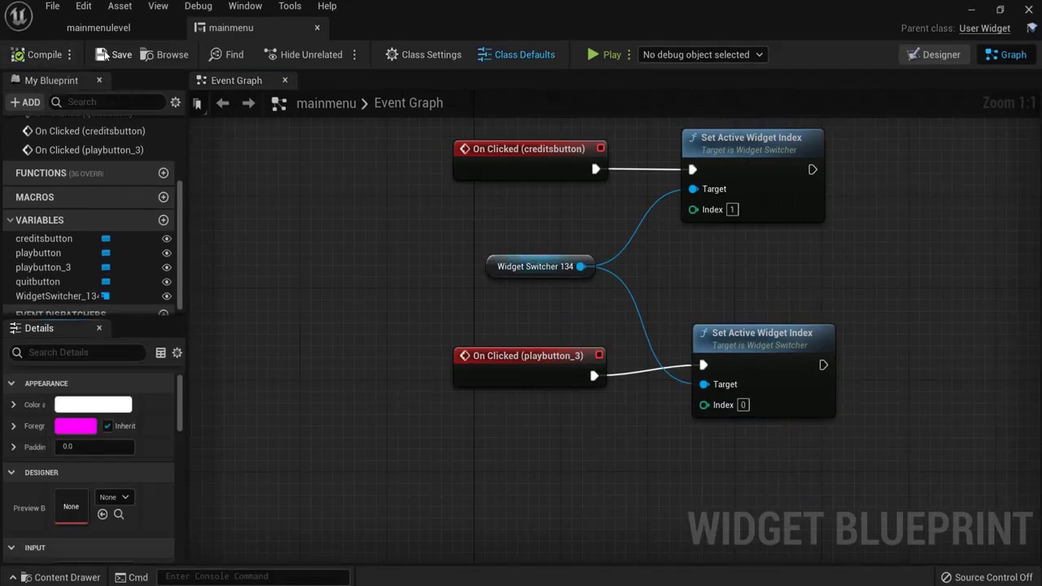
# Select the credits page in the Hierarchy and drag a Text widget onto its canvas, creating TextBlock_260
pyautogui.click(928, 54)
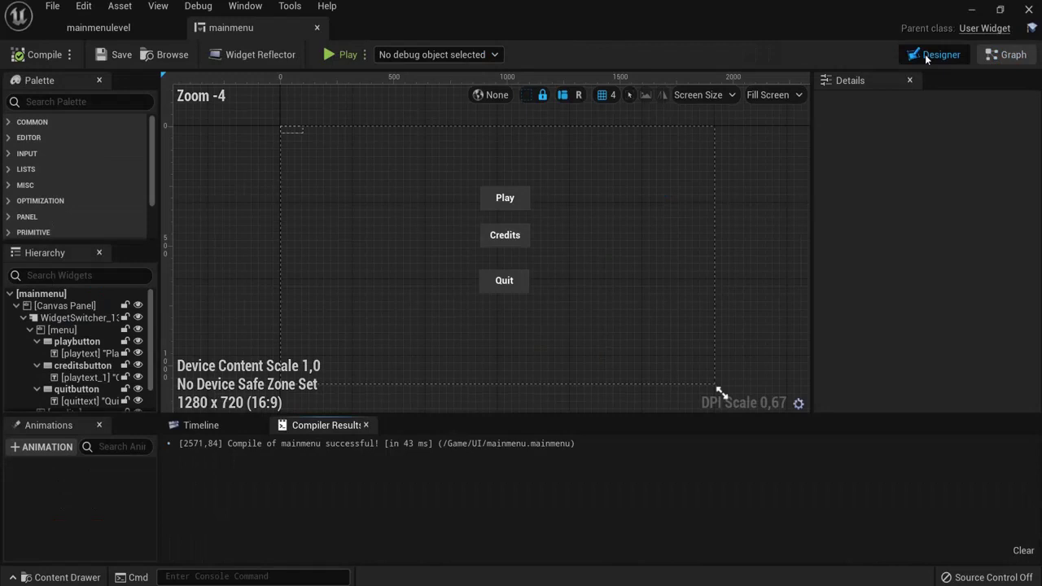
pyautogui.scroll(-1, 25, 372)
pyautogui.click(64, 383)
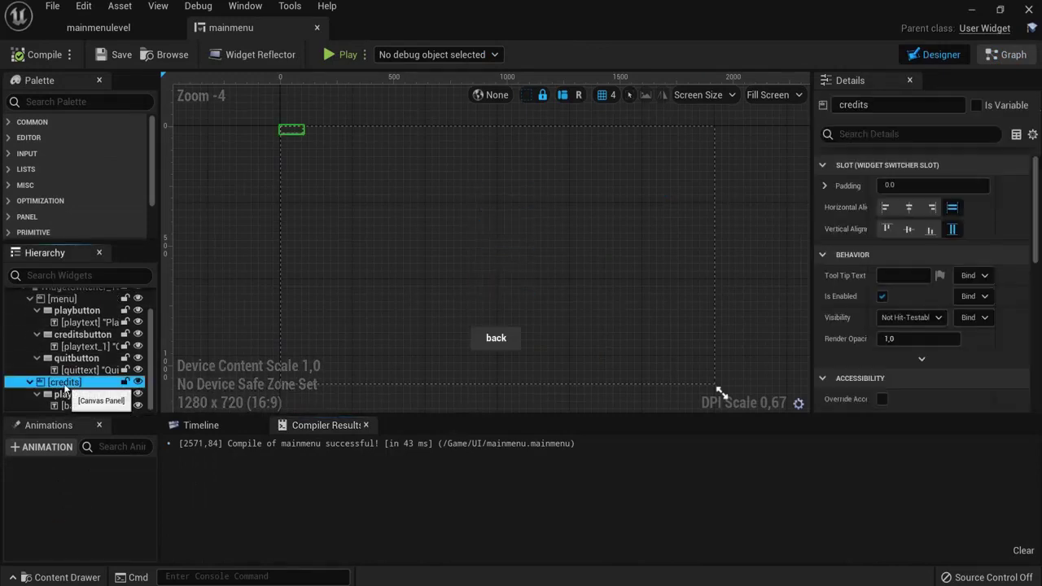
pyautogui.click(79, 102)
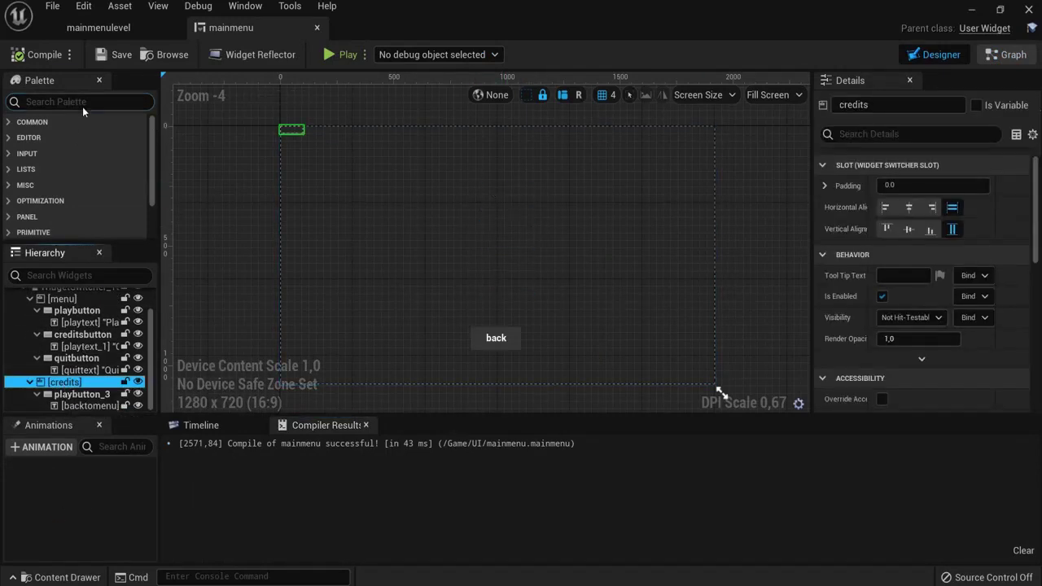
pyautogui.write('text')
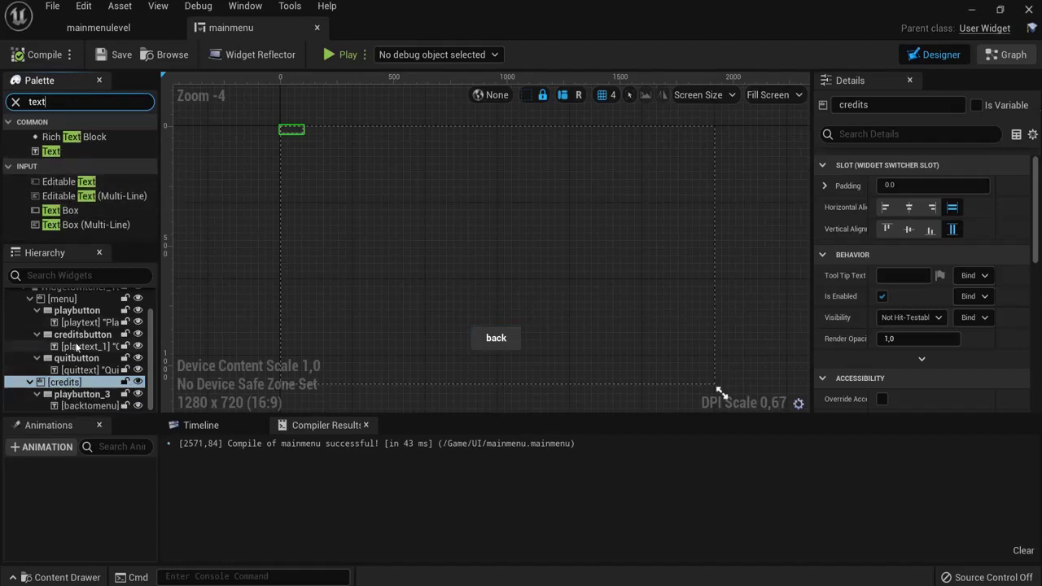
pyautogui.moveTo(50, 151); pyautogui.dragTo(310, 130)
pyautogui.scroll(-2, 77, 366)
pyautogui.click(81, 394)
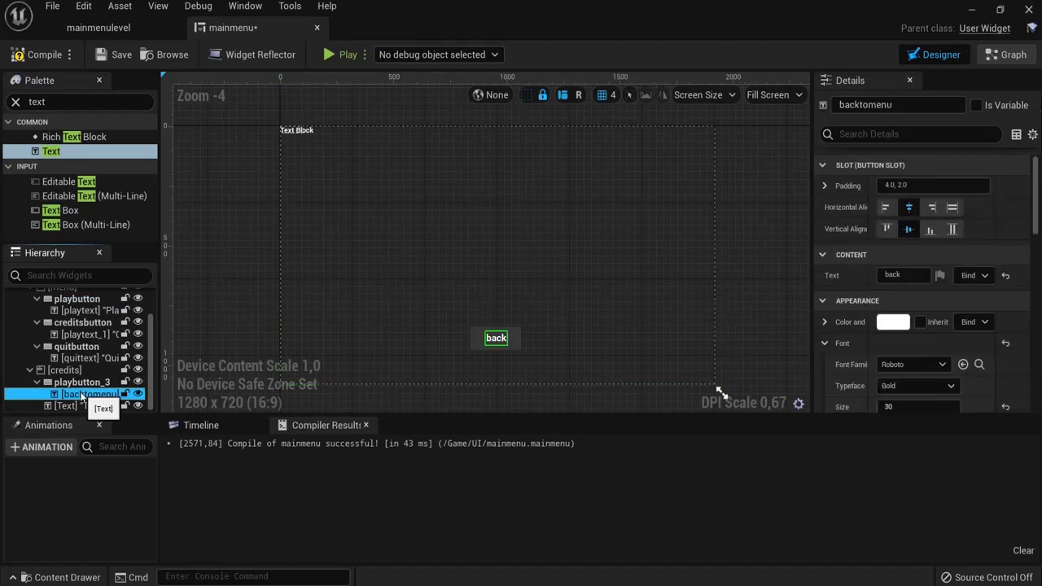
# Place and enlarge the new Text Block, then paste the three-line tutorial credits message as its text
pyautogui.click(79, 405)
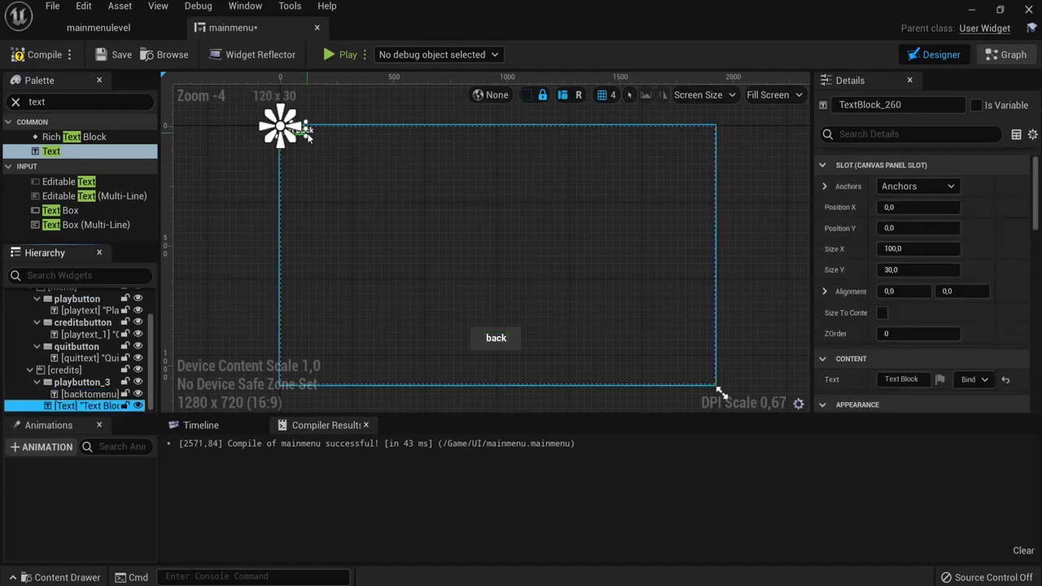
pyautogui.moveTo(313, 135); pyautogui.dragTo(379, 171)
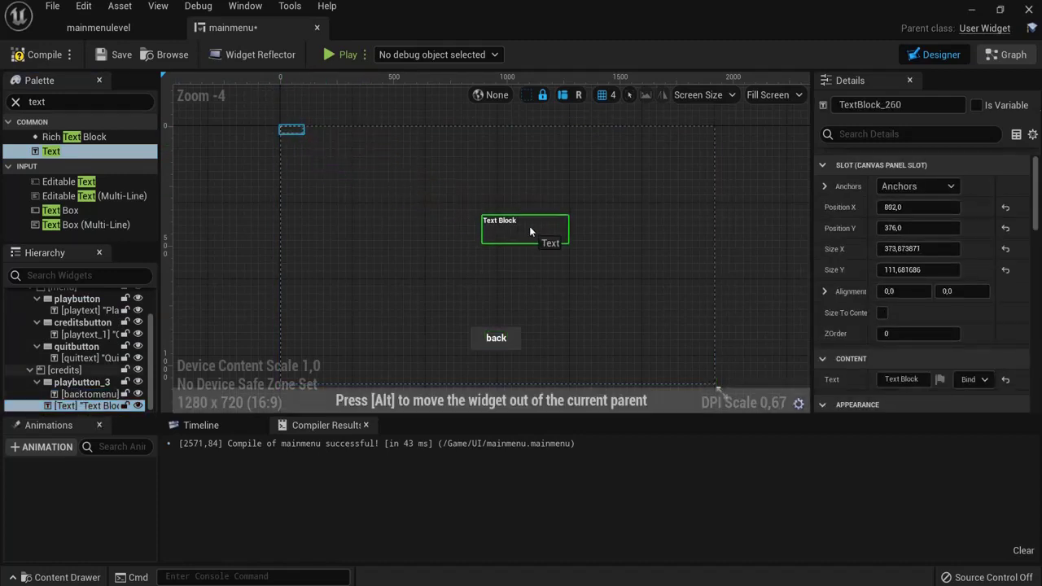
pyautogui.moveTo(529, 225); pyautogui.dragTo(482, 219)
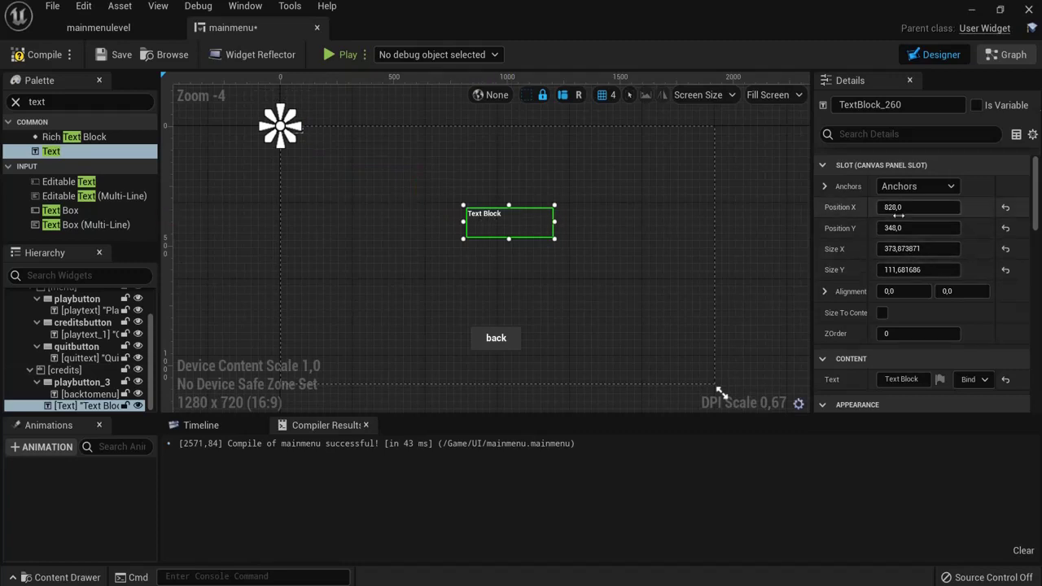
pyautogui.scroll(-2, 888, 271)
pyautogui.click(903, 286)
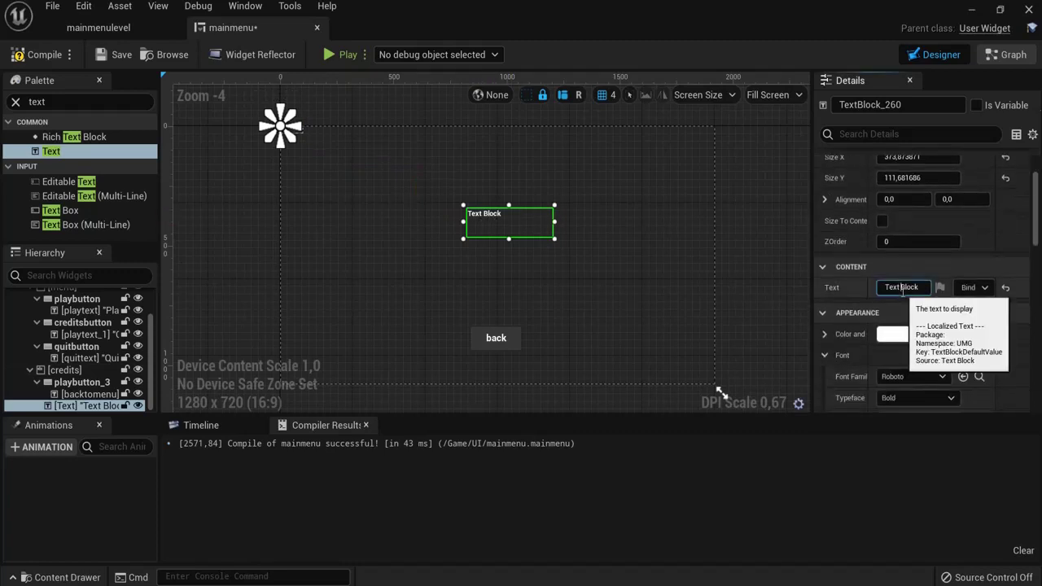
pyautogui.hotkey('ctrl', 'v')
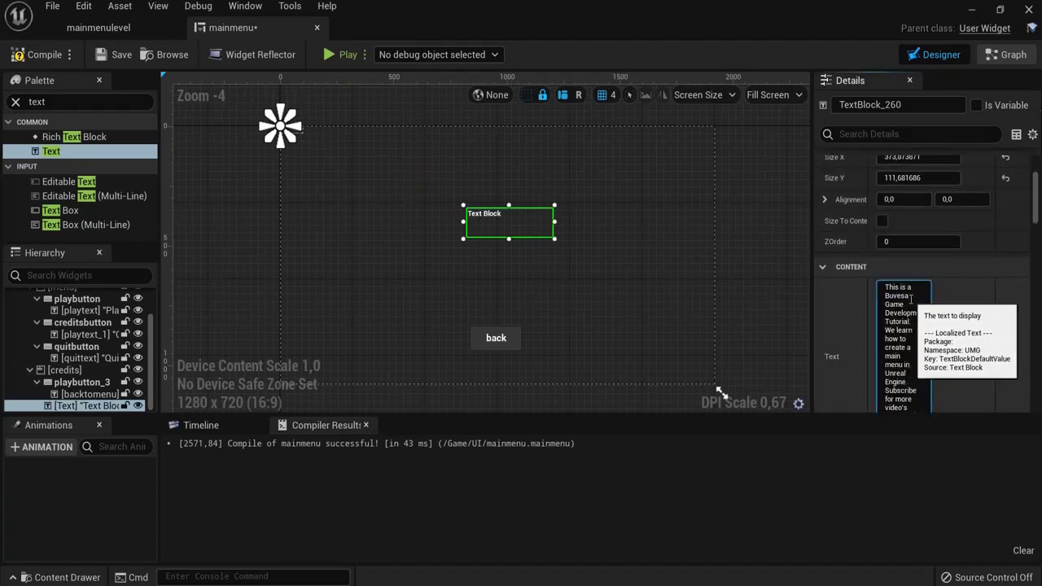
# Set the text's font size to 50 and resize the box to fit all three lines above the back button
pyautogui.scroll(-5, 952, 278)
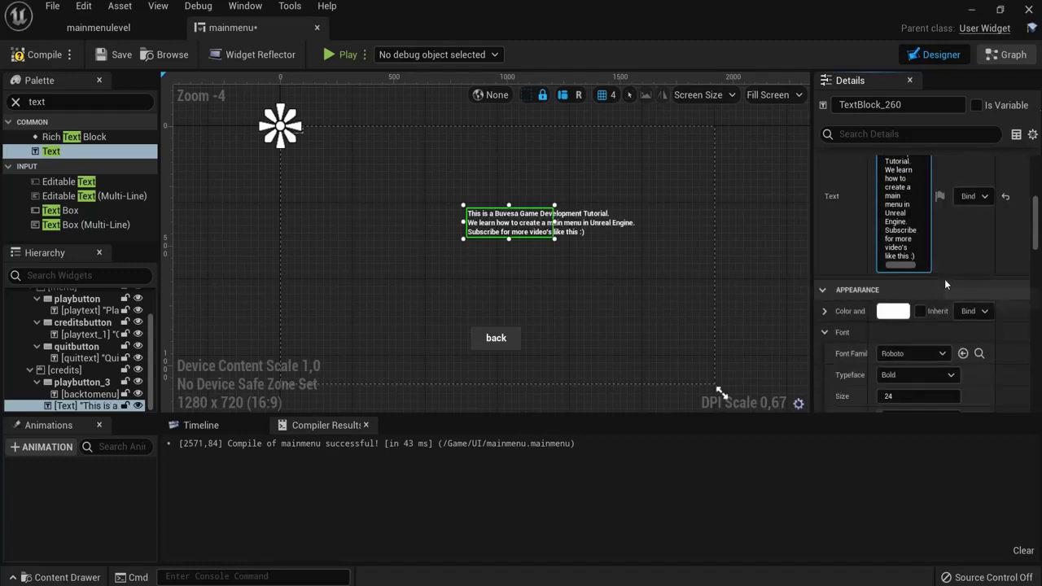
pyautogui.click(909, 326)
pyautogui.write('50')
pyautogui.press('Return')
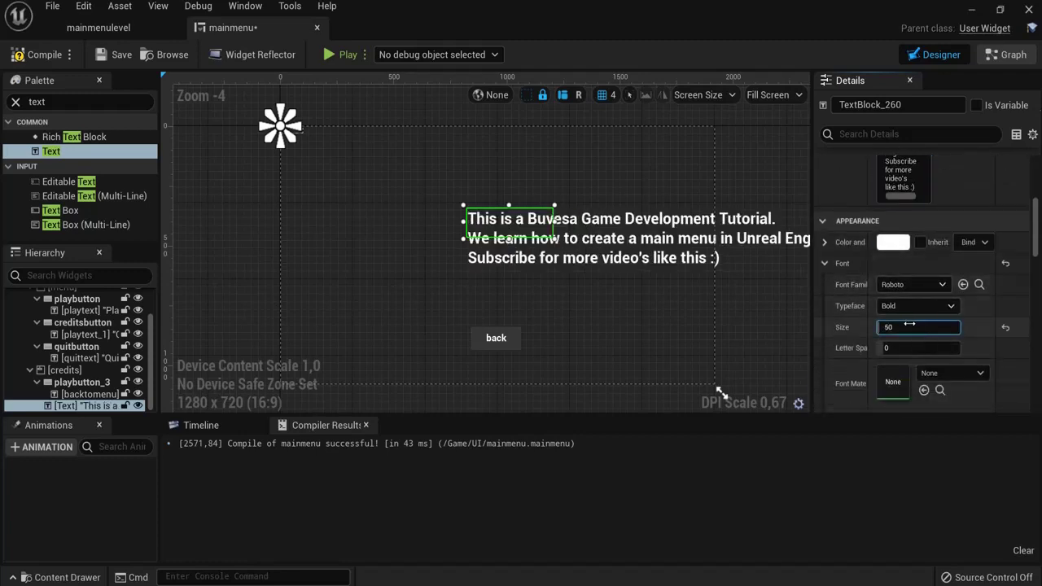
pyautogui.moveTo(489, 219); pyautogui.dragTo(381, 199)
pyautogui.moveTo(439, 213); pyautogui.dragTo(730, 260)
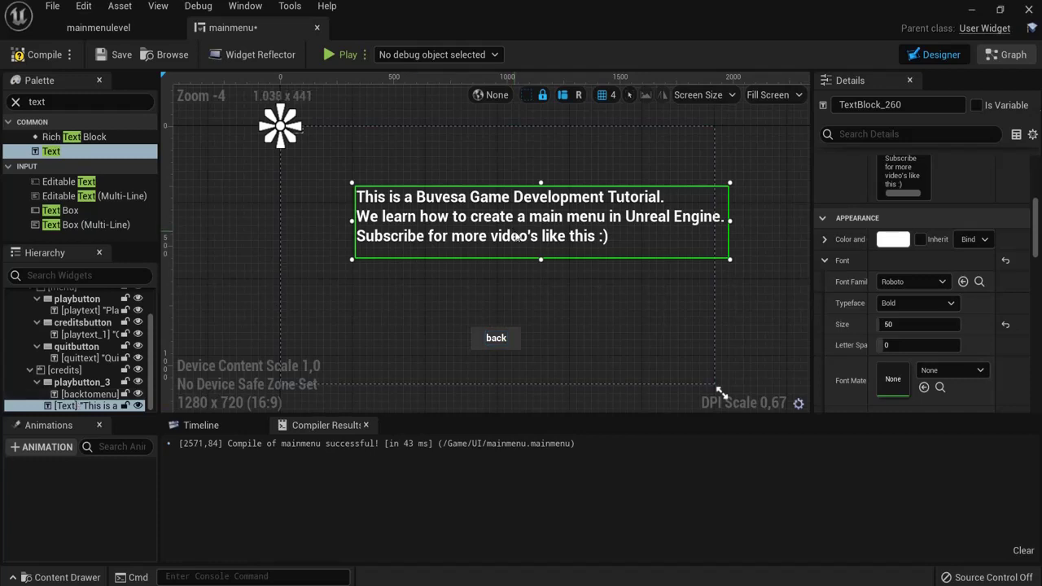
pyautogui.moveTo(518, 236); pyautogui.dragTo(488, 249)
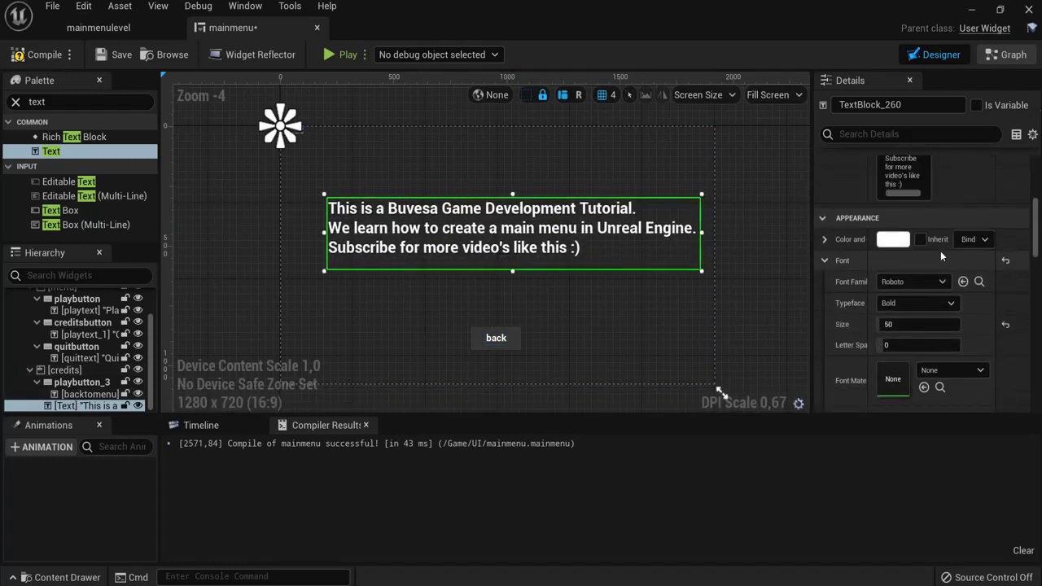
# Apply an anchor preset to the credits text block, placing it at position 162, 289
pyautogui.scroll(5, 940, 255)
pyautogui.click(901, 186)
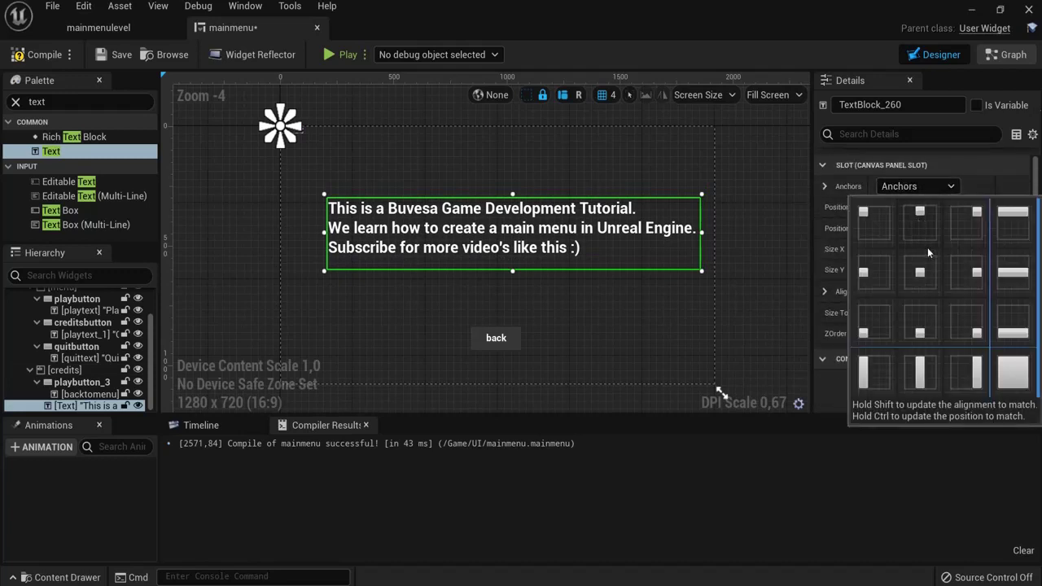
pyautogui.click(916, 269)
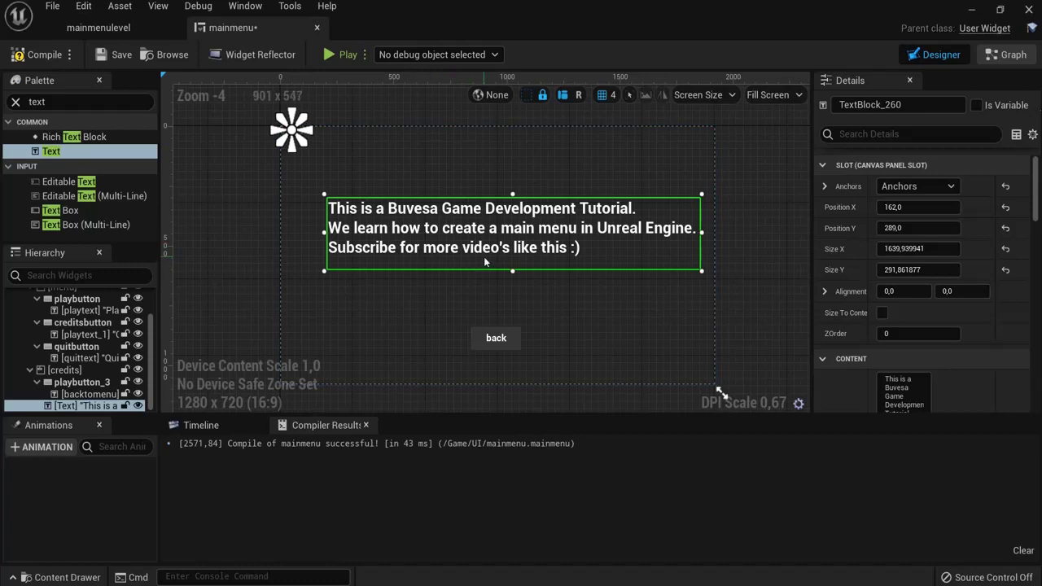
# Compile and save the mainmenu widget blueprint
pyautogui.click(43, 54)
pyautogui.click(114, 55)
pyautogui.scroll(3, 76, 371)
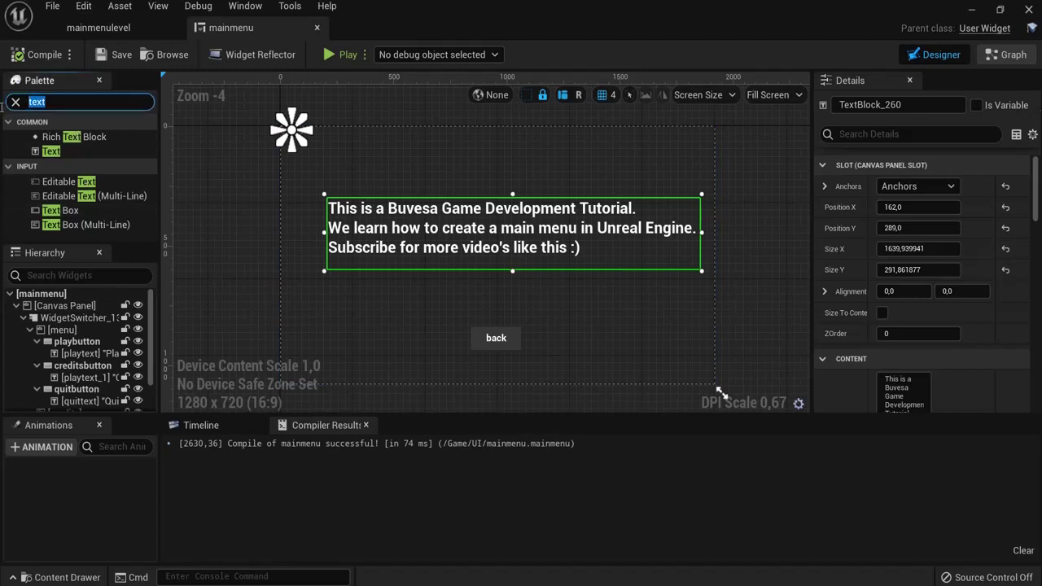
# Add an Image widget, Image_190, to the root Canvas Panel and expand its Brush settings
pyautogui.write('image')
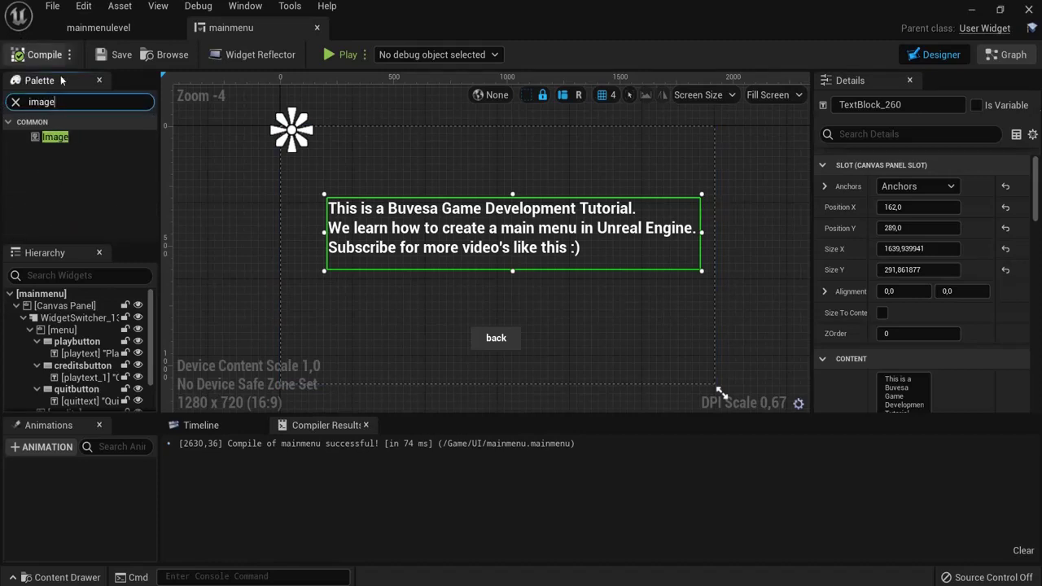
pyautogui.click(72, 321)
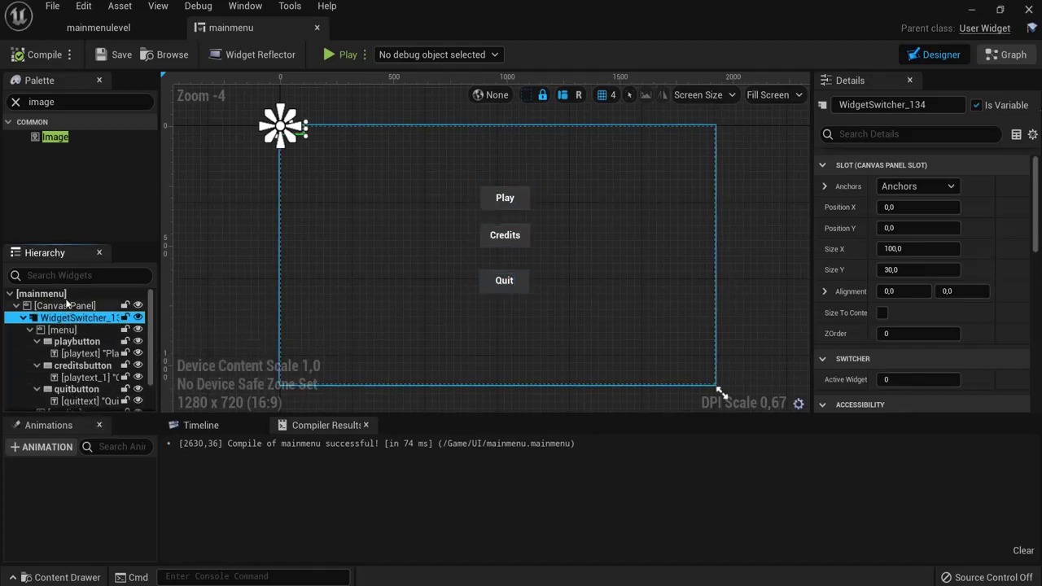
pyautogui.moveTo(55, 137); pyautogui.dragTo(59, 318)
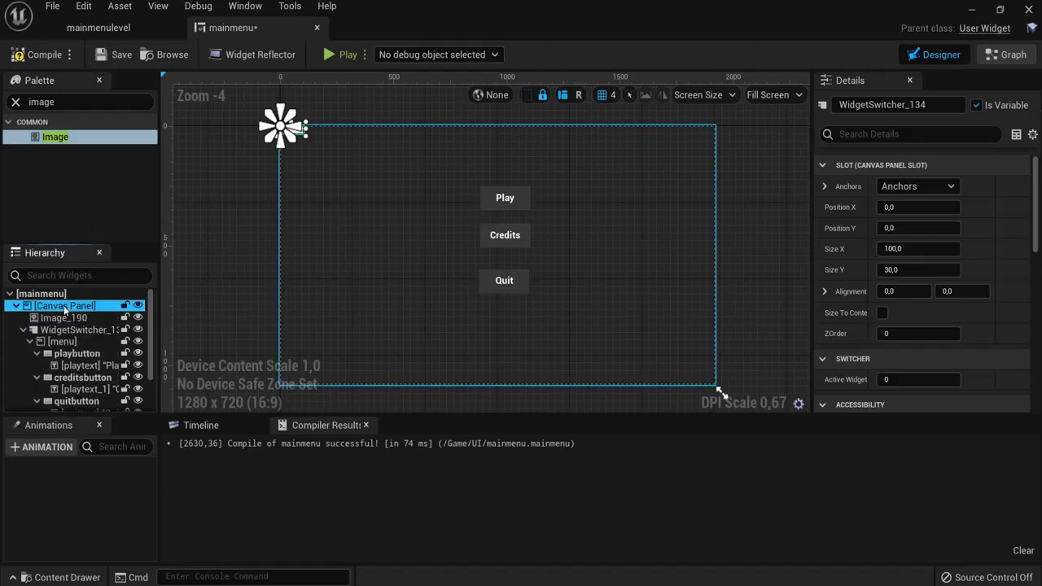
pyautogui.click(66, 330)
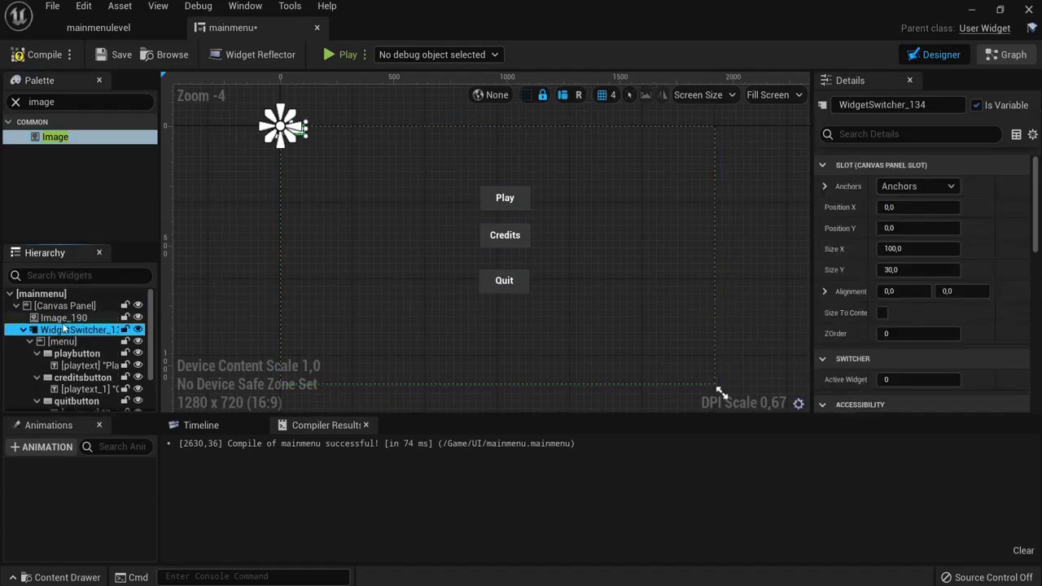
pyautogui.click(64, 319)
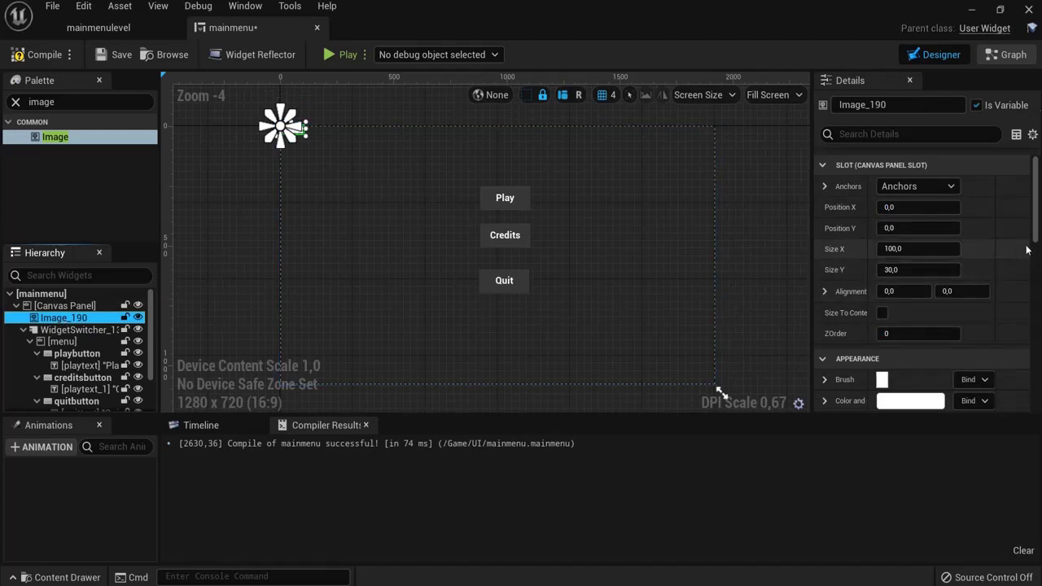
pyautogui.scroll(-3, 1036, 215)
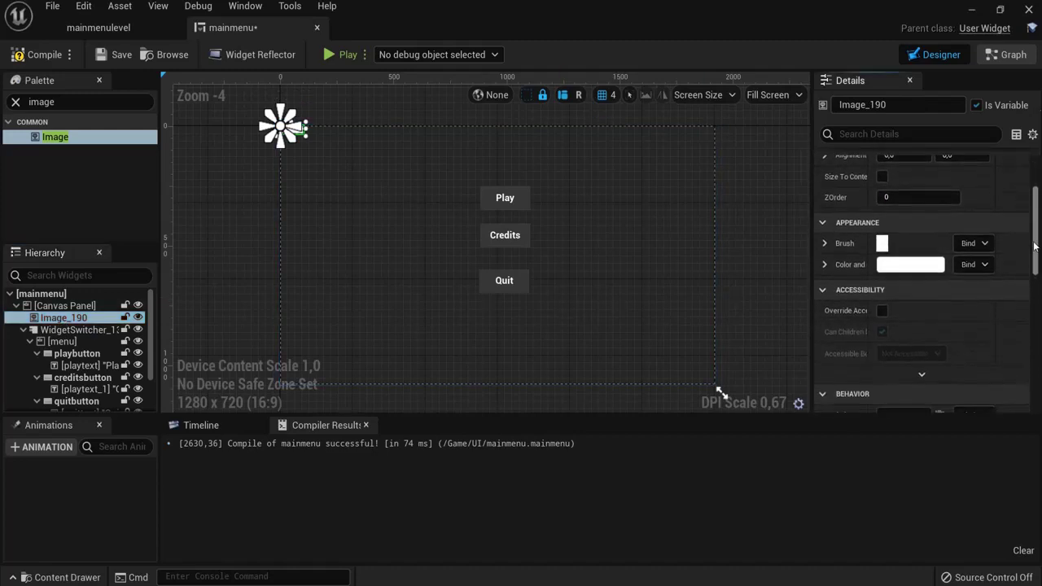
pyautogui.scroll(3, 1034, 216)
pyautogui.scroll(-2, 1032, 216)
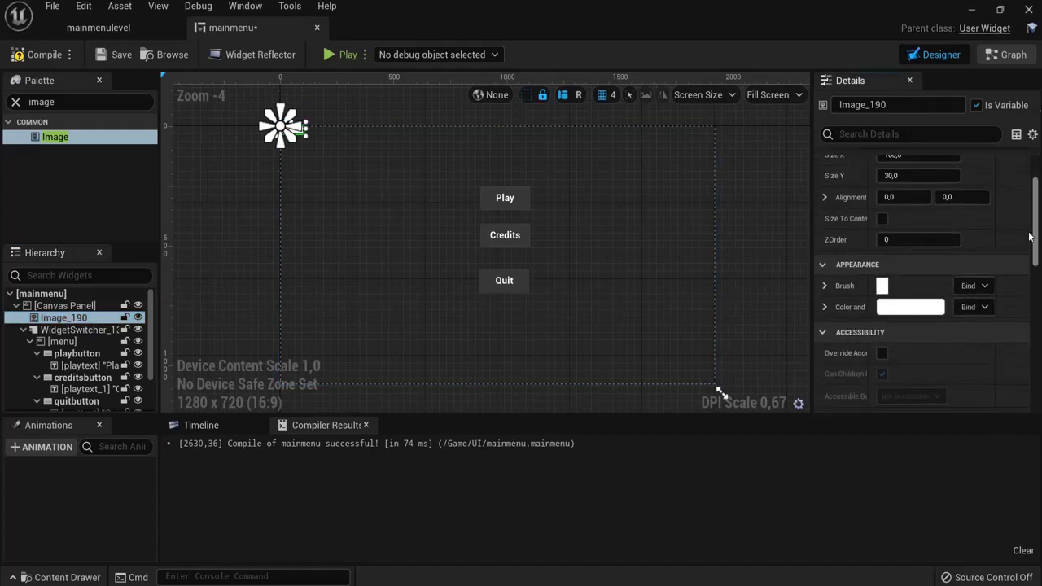
pyautogui.click(824, 286)
pyautogui.scroll(-2, 823, 284)
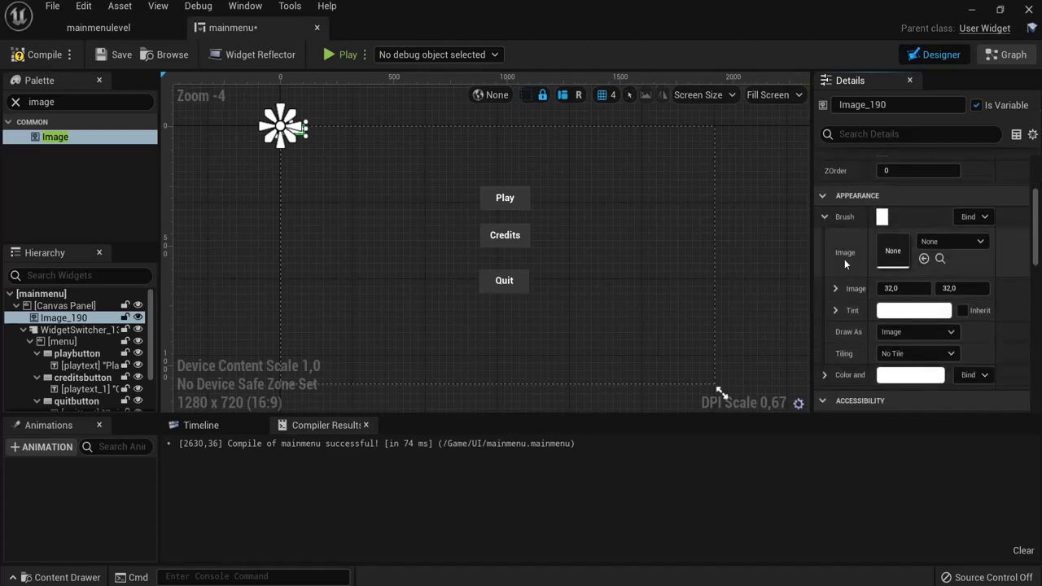
# Import the field photo from the desktop into the /Game/UI folder through the Content Drawer
pyautogui.click(57, 577)
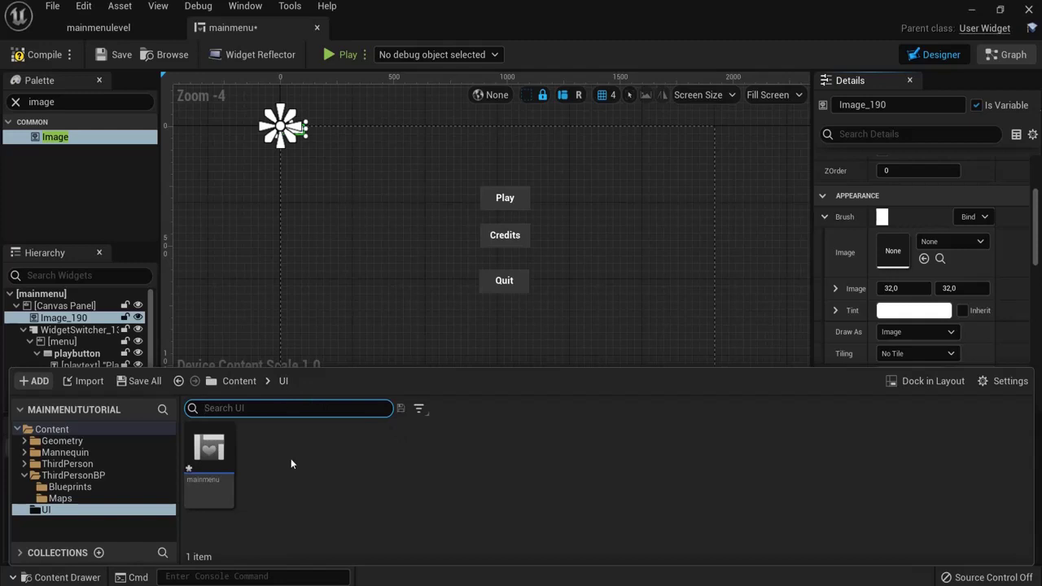
pyautogui.rightClick(290, 463)
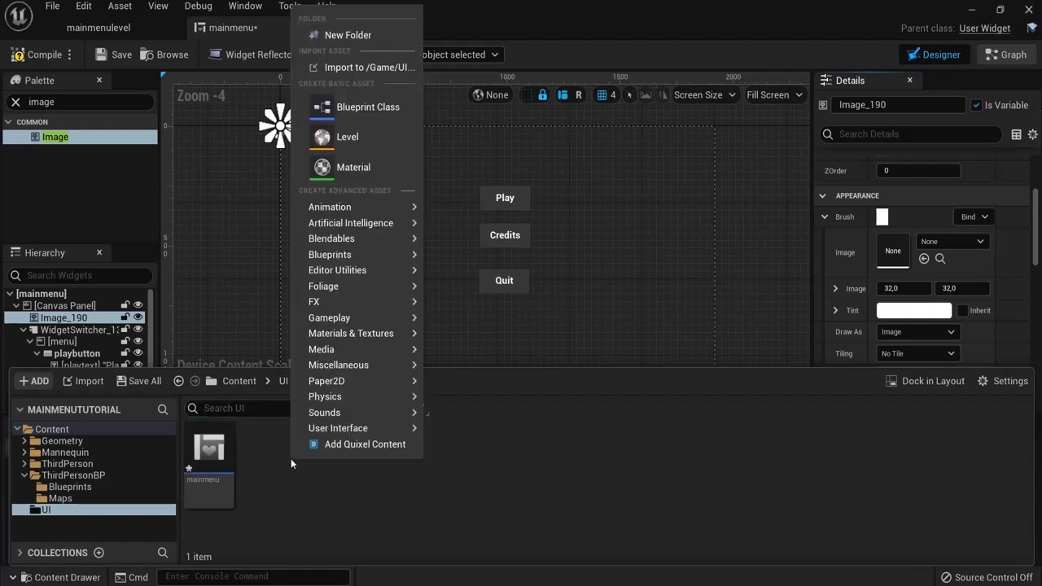
pyautogui.click(355, 69)
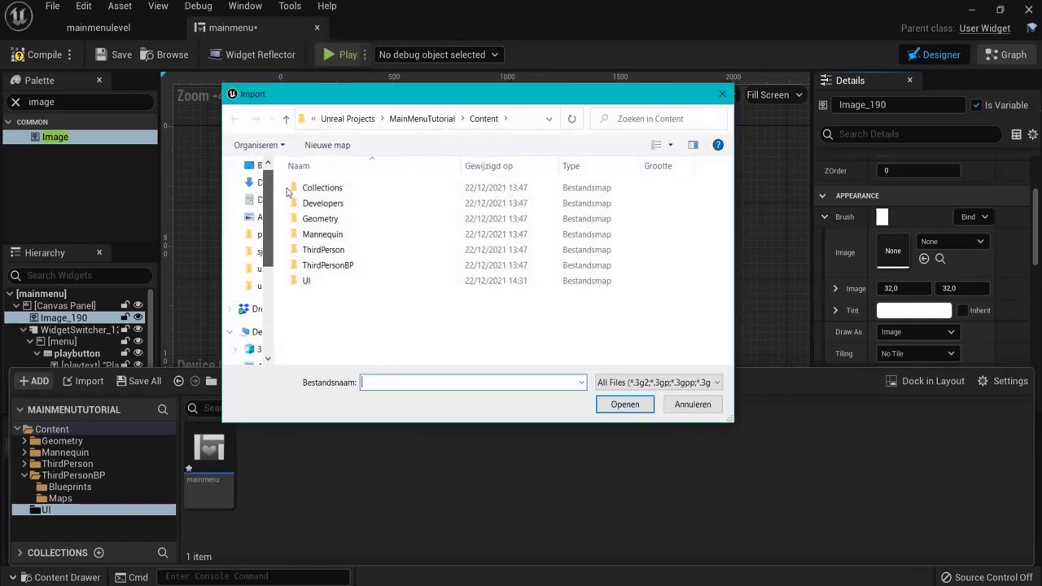
pyautogui.click(259, 194)
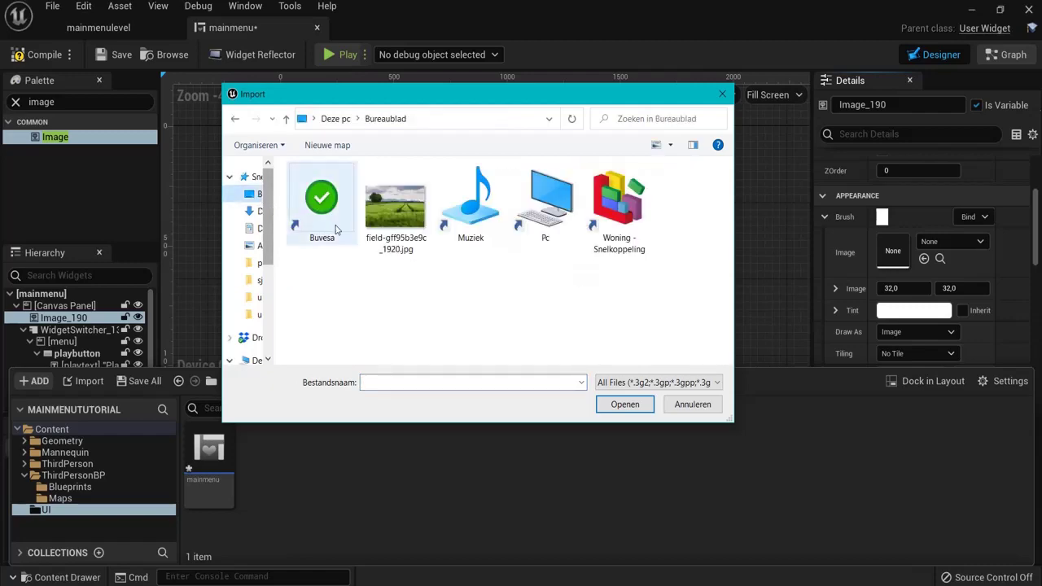
pyautogui.click(411, 215)
pyautogui.doubleClick(411, 215)
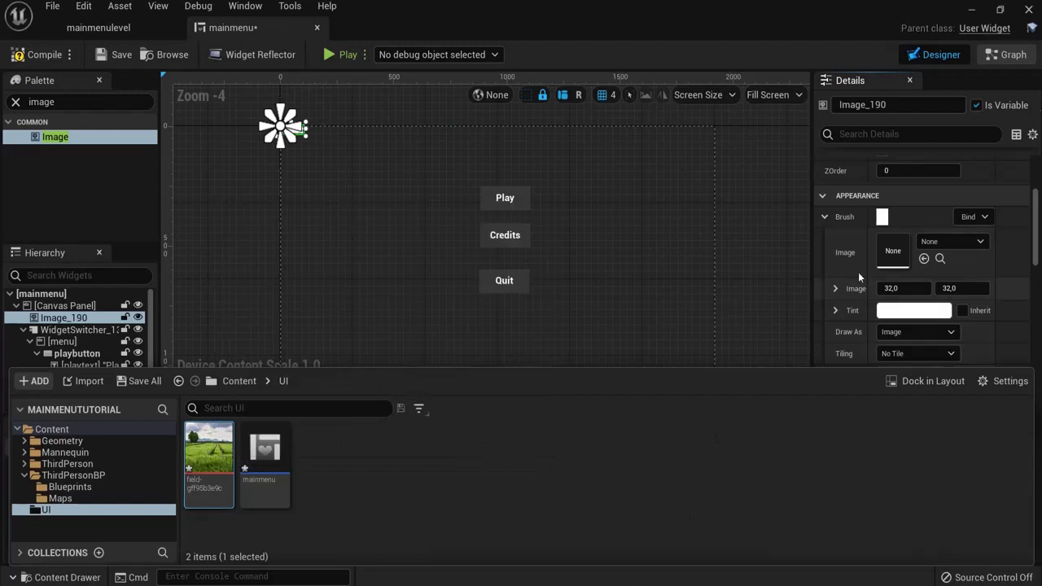
# Assign the field texture as Image_190's brush, anchor it to stretch over the full canvas, and compile
pyautogui.click(924, 258)
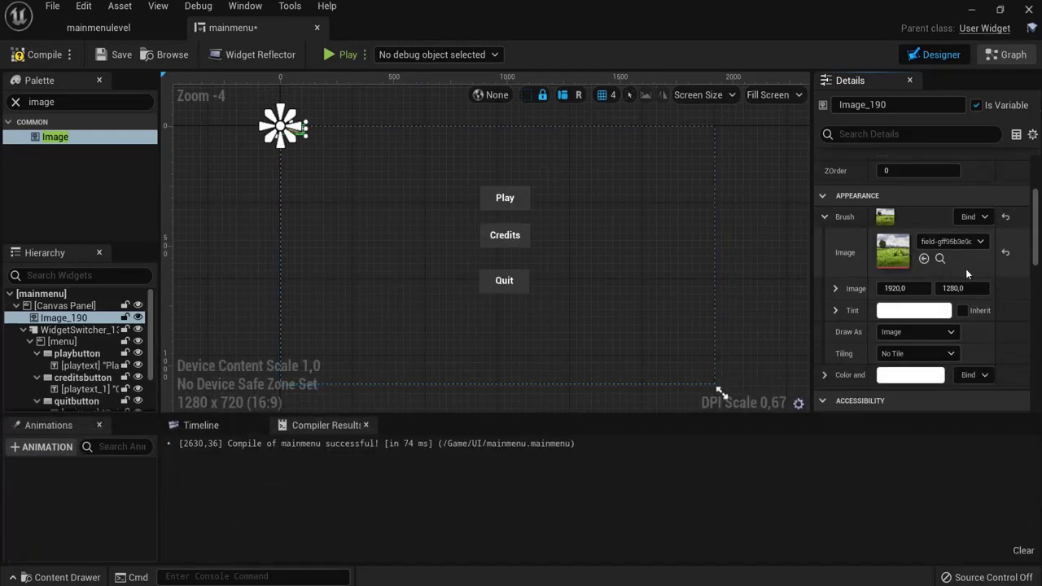
pyautogui.scroll(5, 965, 272)
pyautogui.click(918, 187)
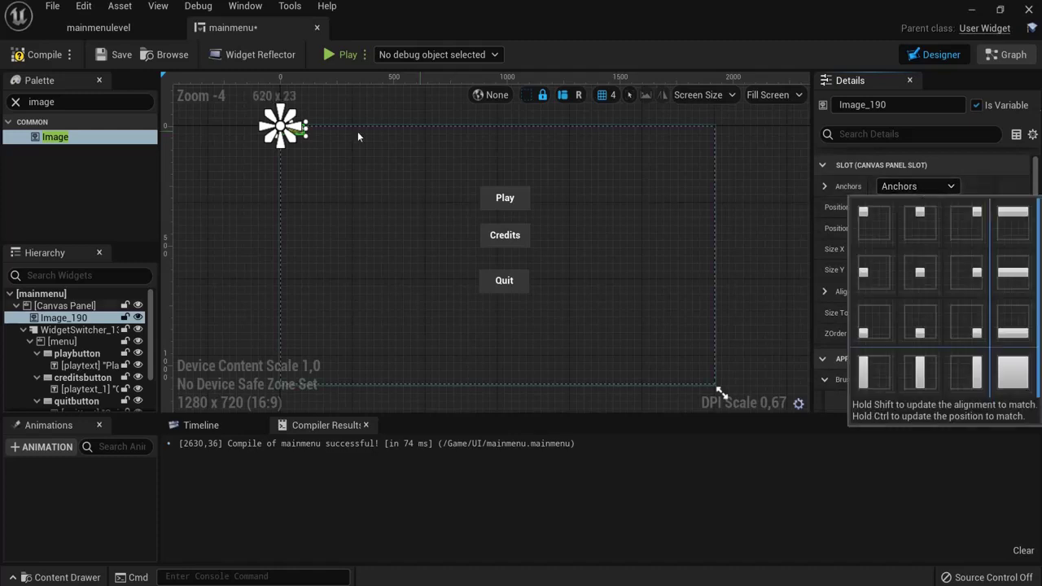
pyautogui.keyDown('ctrl'); pyautogui.keyDown('shift'); pyautogui.click(1013, 373); pyautogui.keyUp('shift'); pyautogui.keyUp('ctrl')
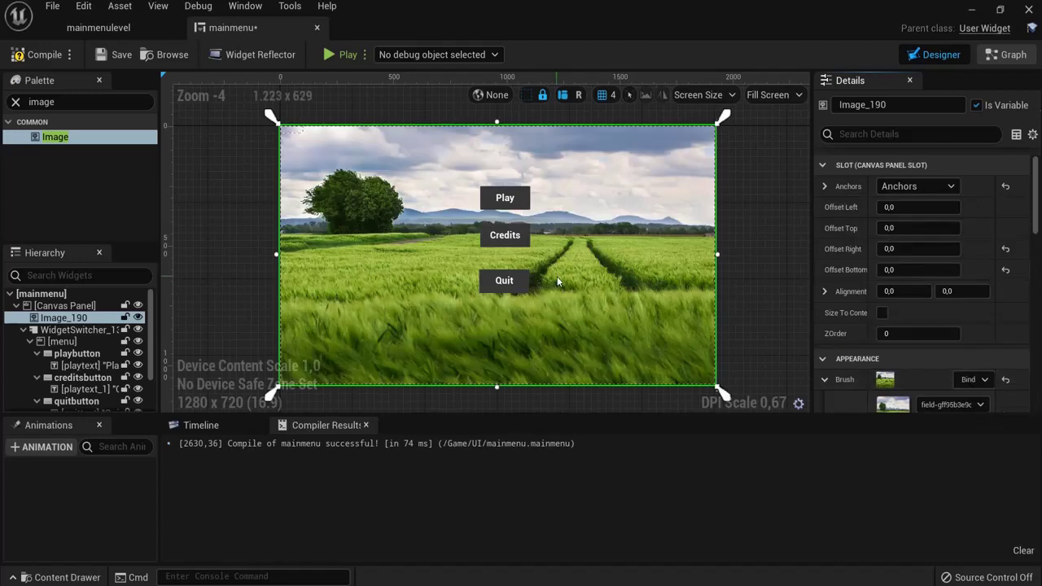
pyautogui.click(37, 55)
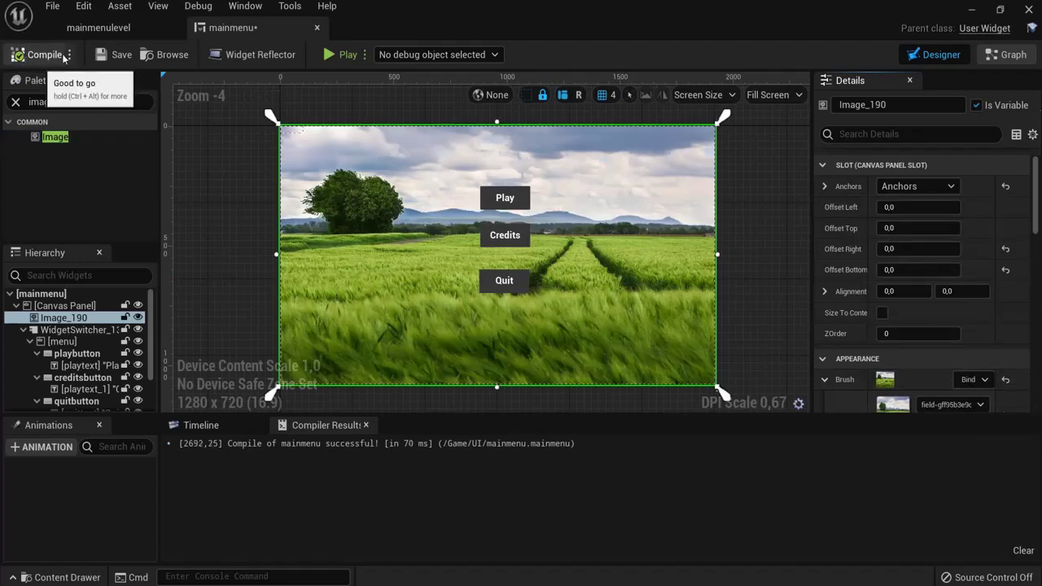
pyautogui.click(106, 59)
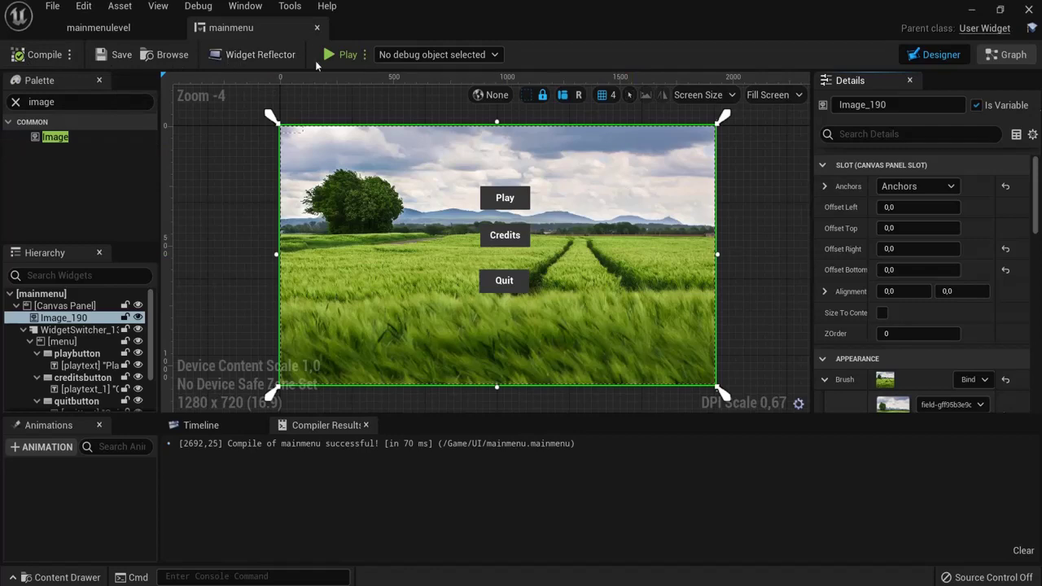
pyautogui.click(334, 55)
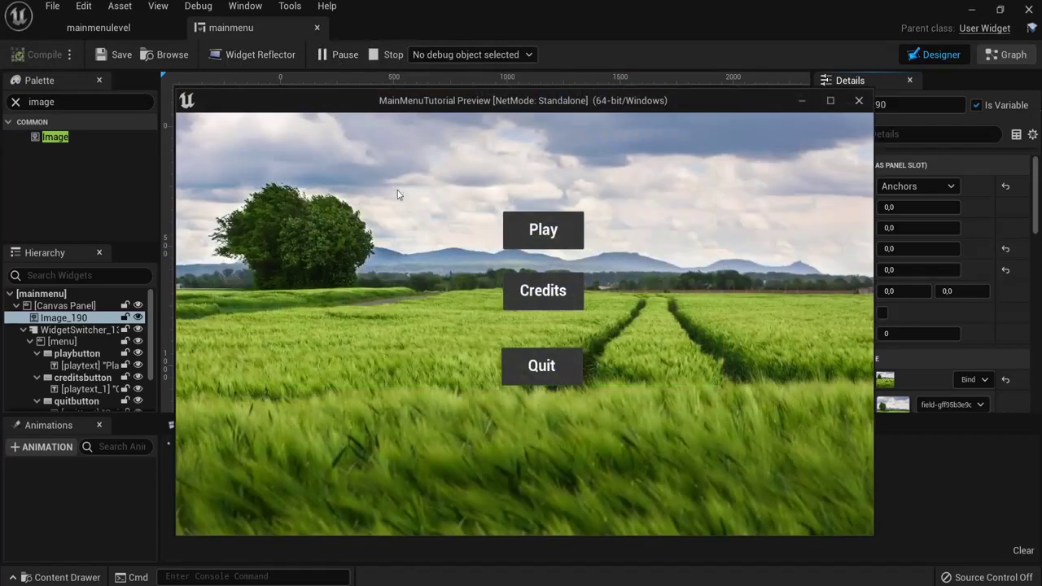
pyautogui.click(542, 366)
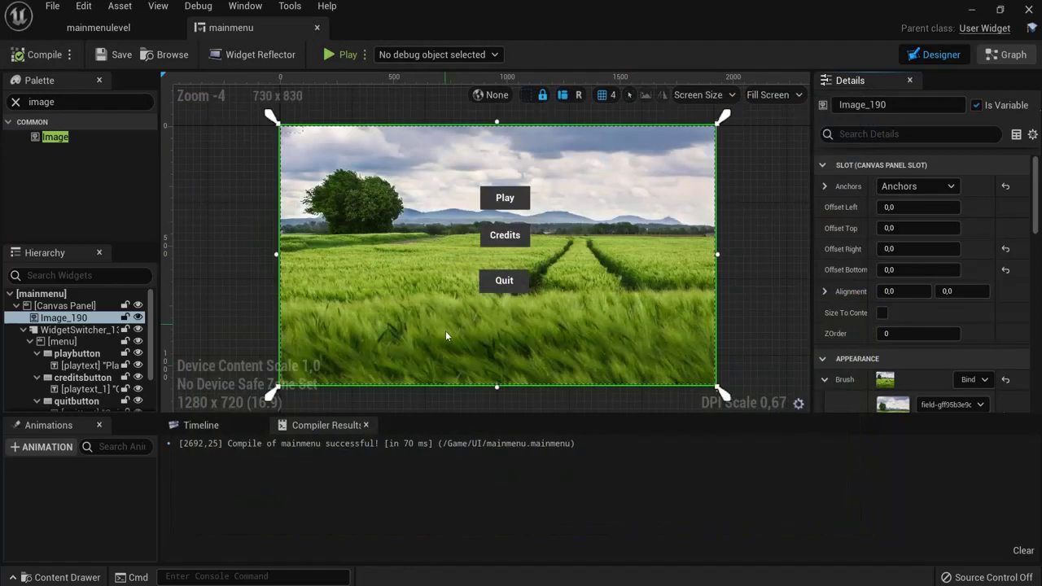
pyautogui.click(345, 57)
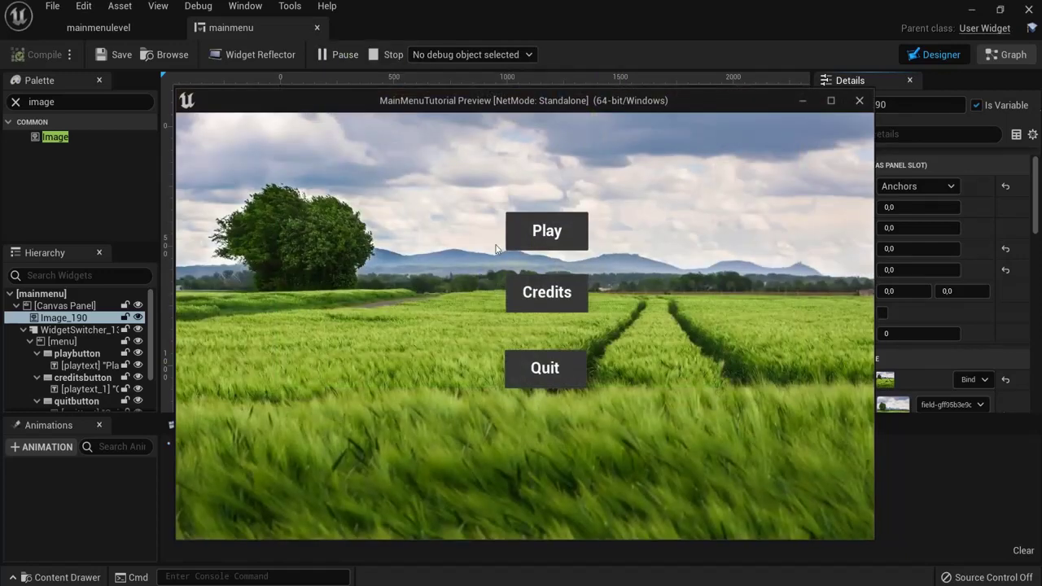
pyautogui.click(543, 291)
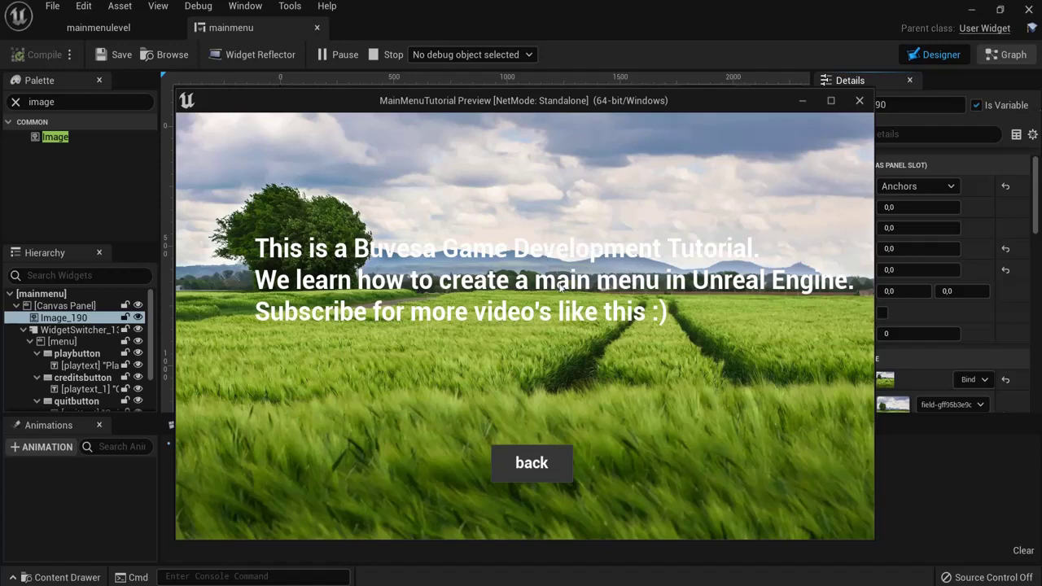
pyautogui.click(525, 462)
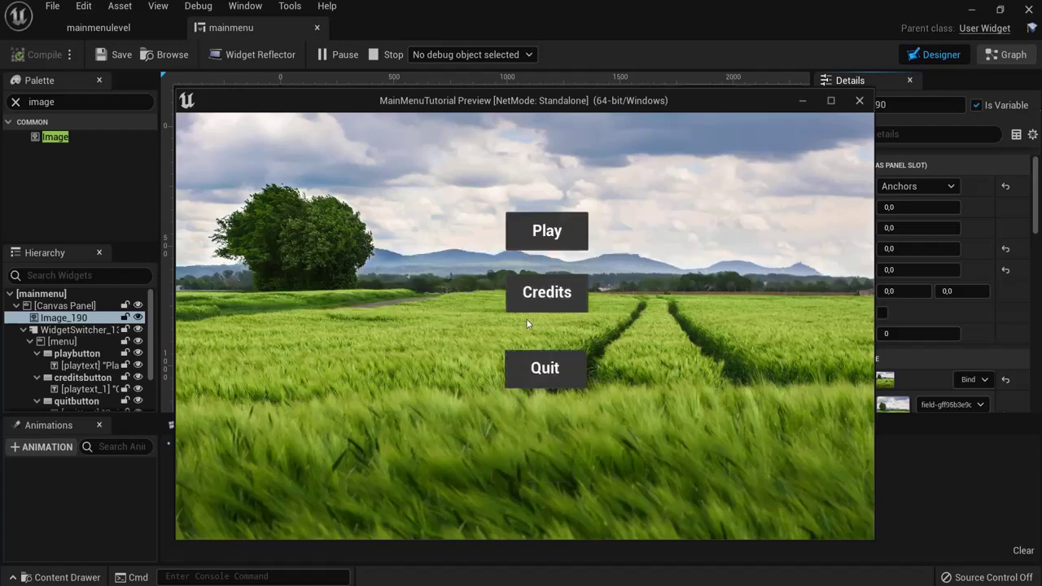
pyautogui.click(531, 231)
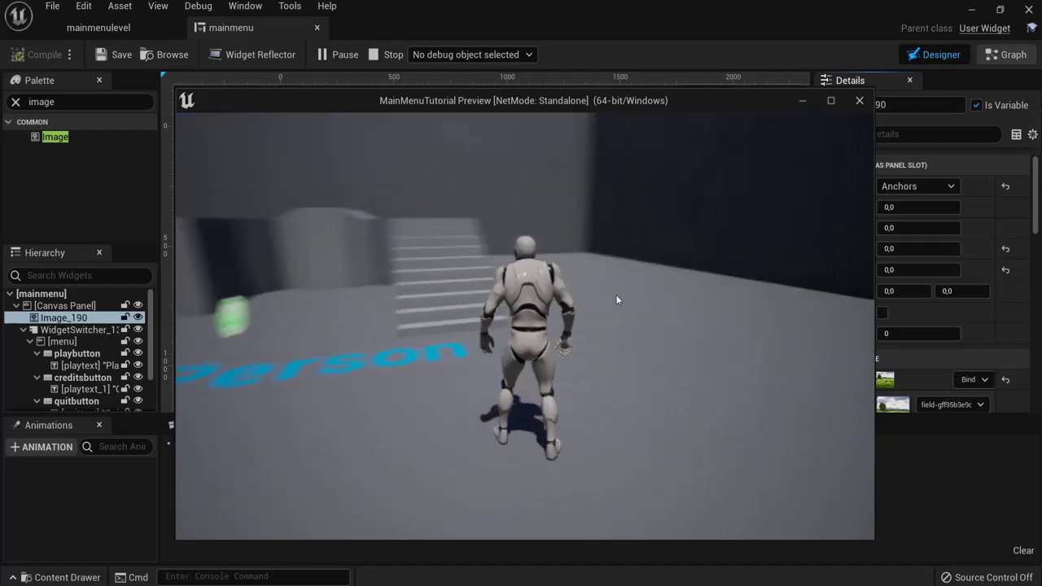
pyautogui.press('w')
pyautogui.press('a')
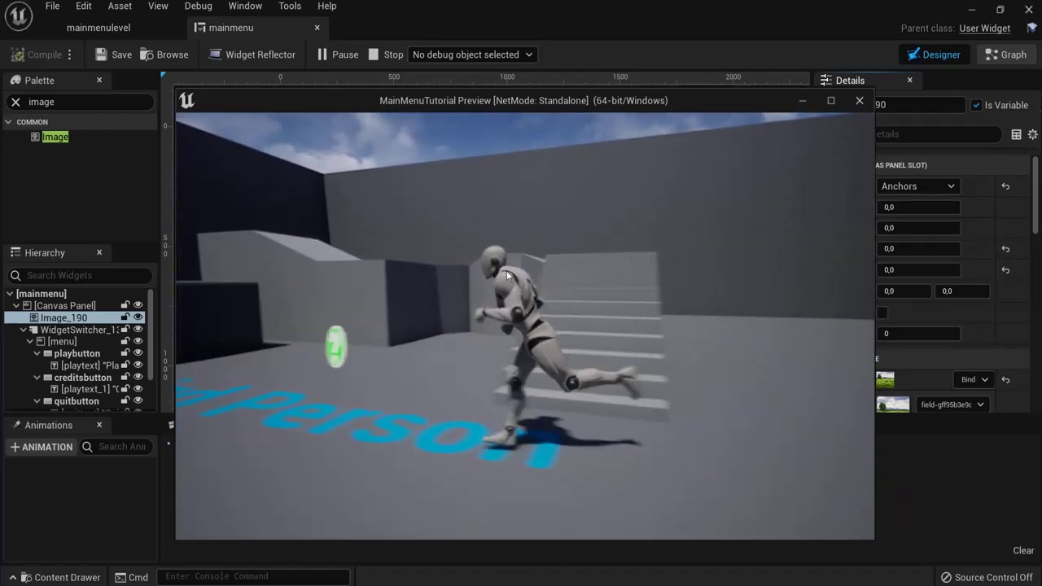
pyautogui.press('w')
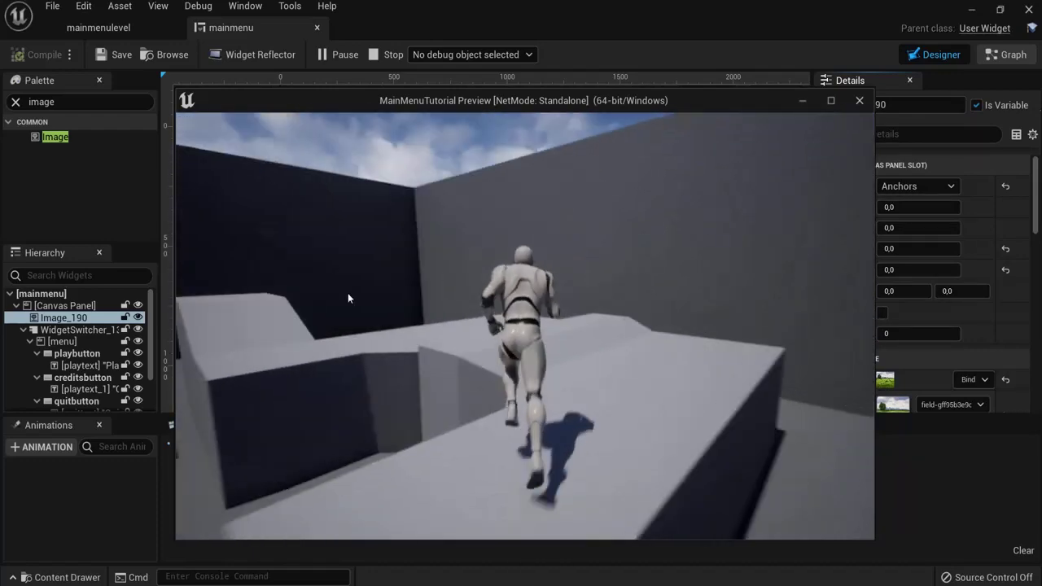
pyautogui.press('Escape')
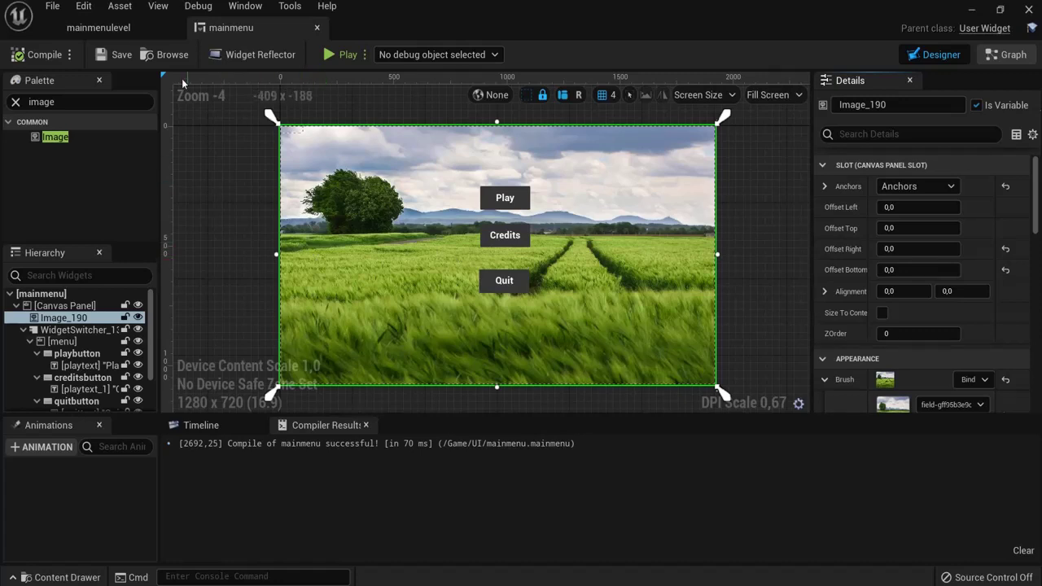
# Set Game Default Map to mainmenulevel under Project Settings > Maps & Modes
pyautogui.click(80, 6)
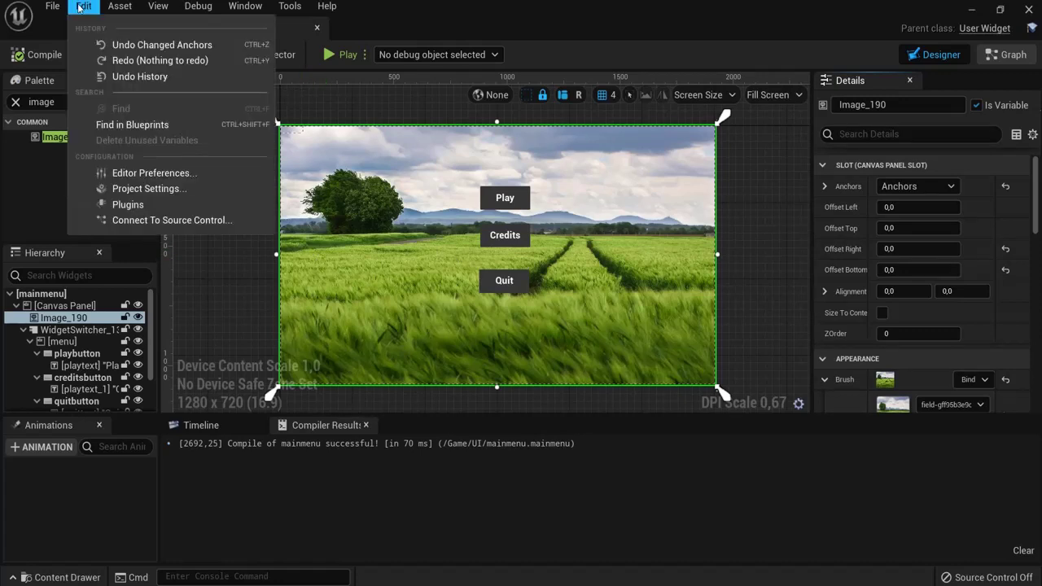
pyautogui.click(176, 191)
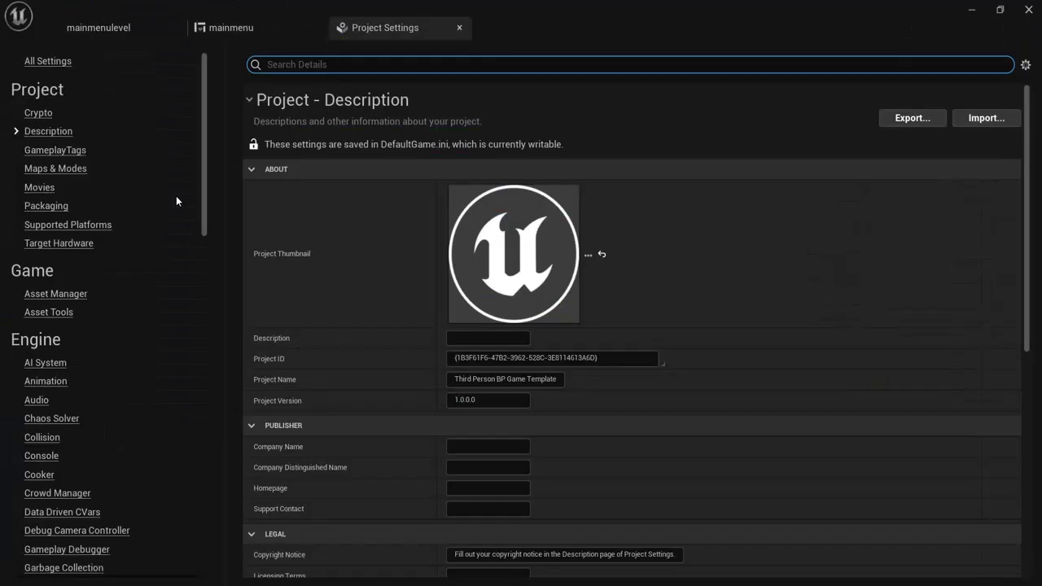
pyautogui.click(71, 169)
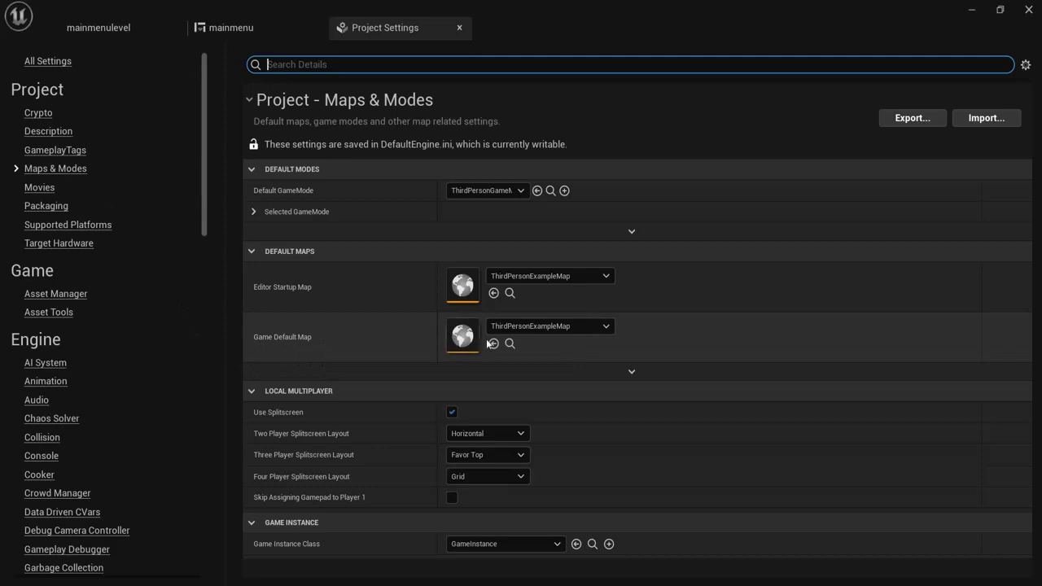
pyautogui.click(550, 327)
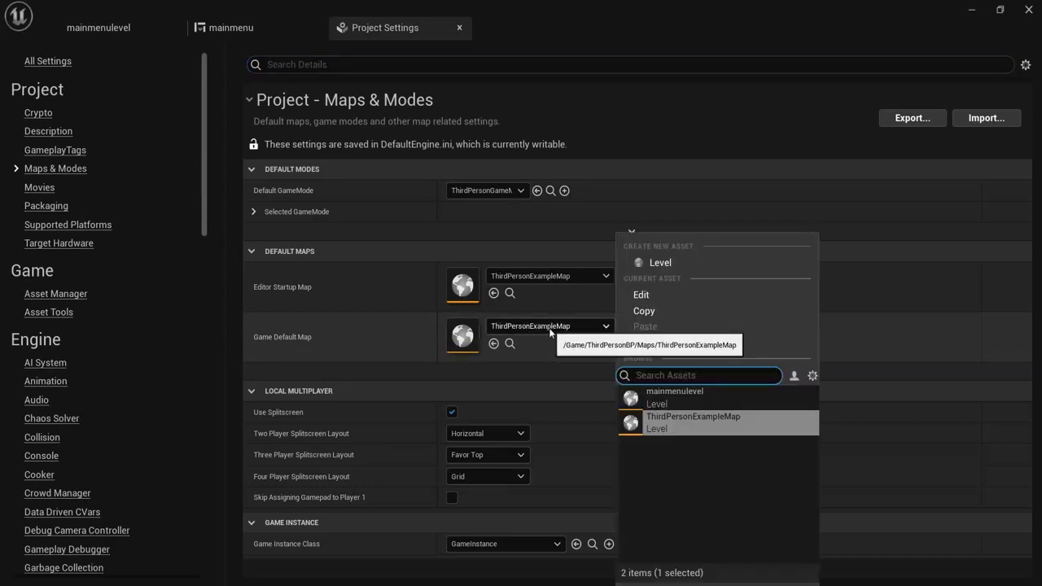
pyautogui.click(672, 398)
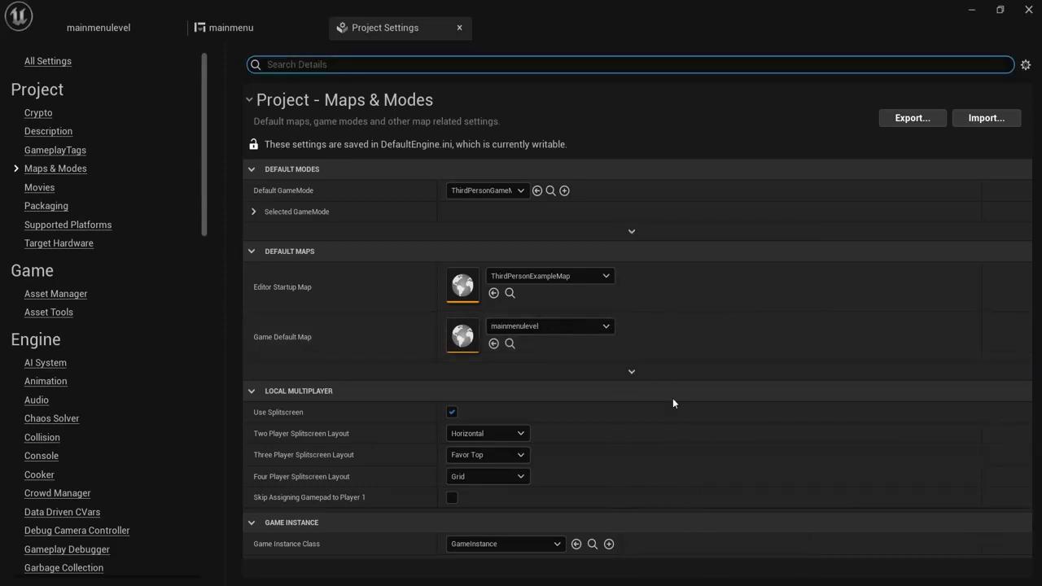